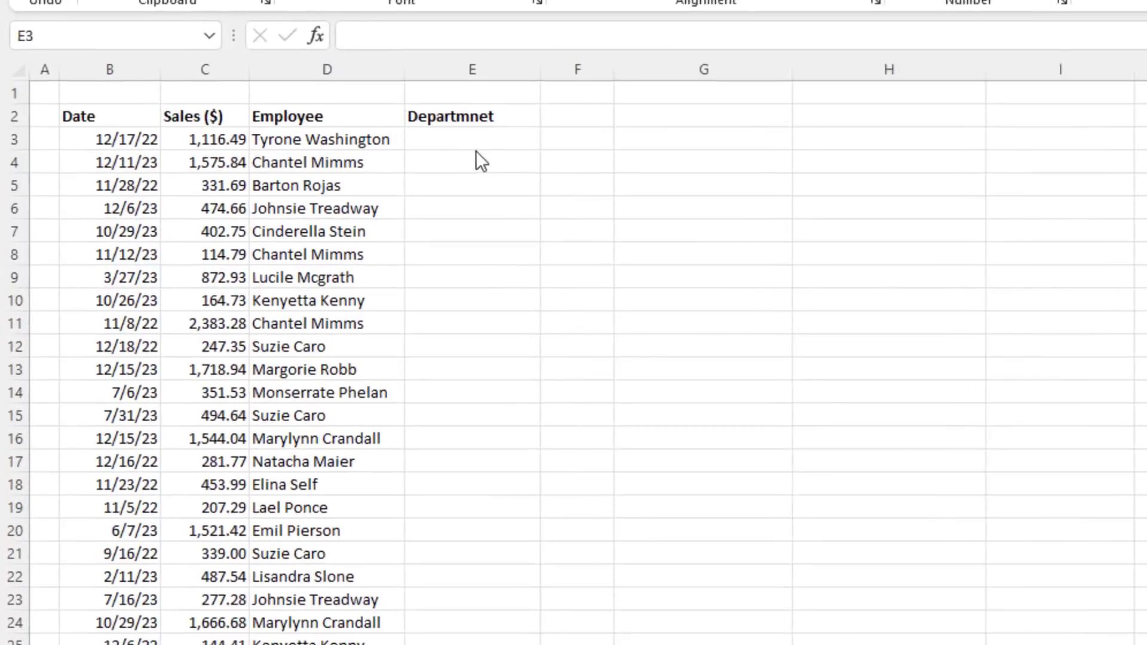
# - Build =XLOOKUP(D3:D69999,R3:R31,S3:S31) in E3 to return each employee's department
pyautogui.write('=xl')
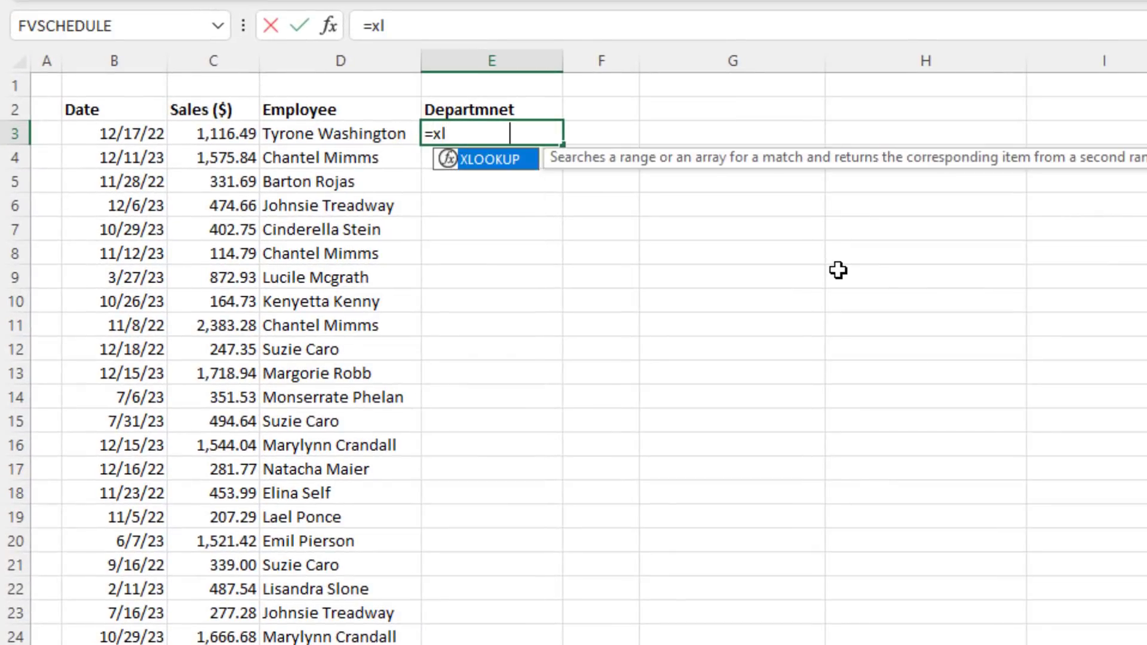
pyautogui.press('Tab')
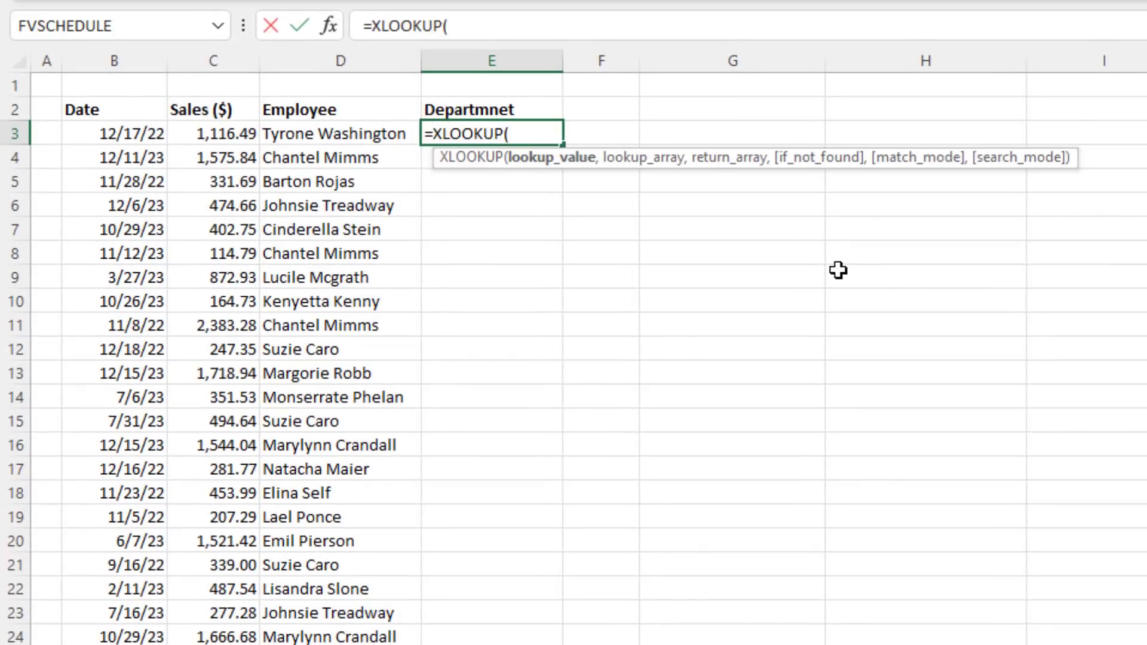
pyautogui.click(378, 140)
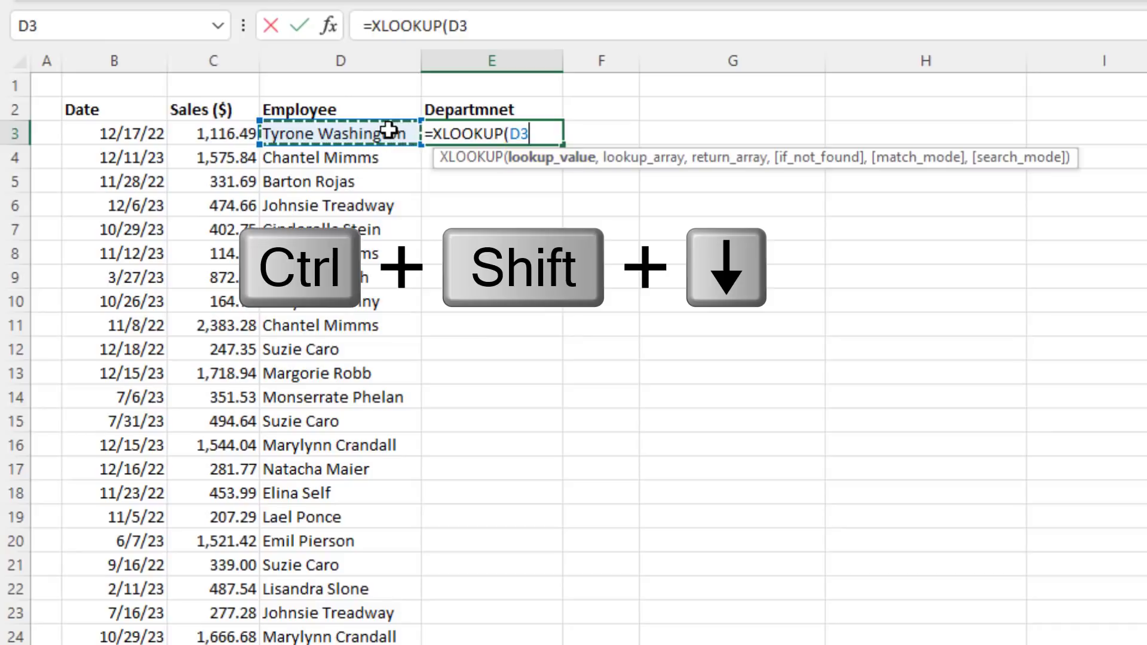
pyautogui.hotkey('ctrl', 'shift', 'Down')
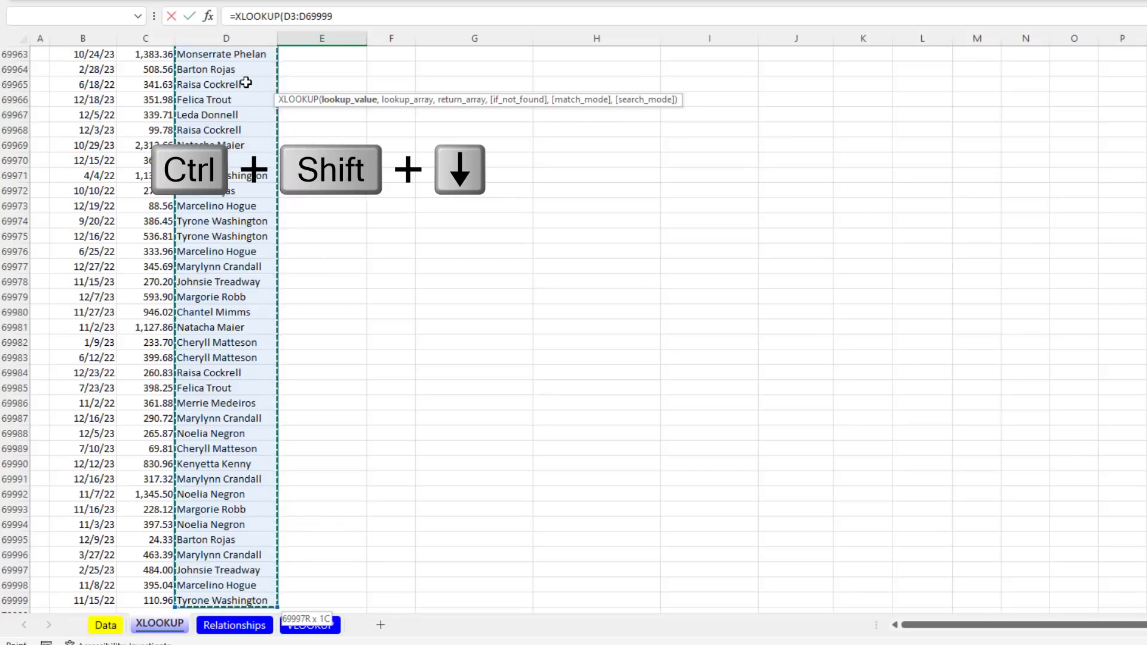
pyautogui.scroll(-2, 250, 293)
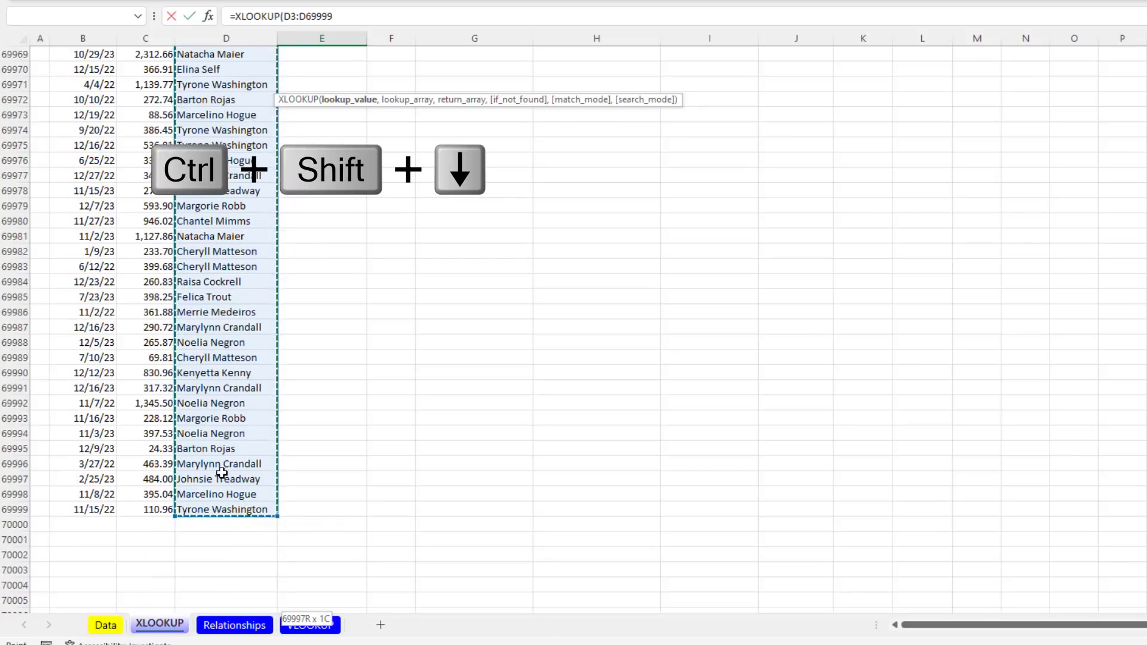
pyautogui.hotkey('ctrl', 'BackSpace')
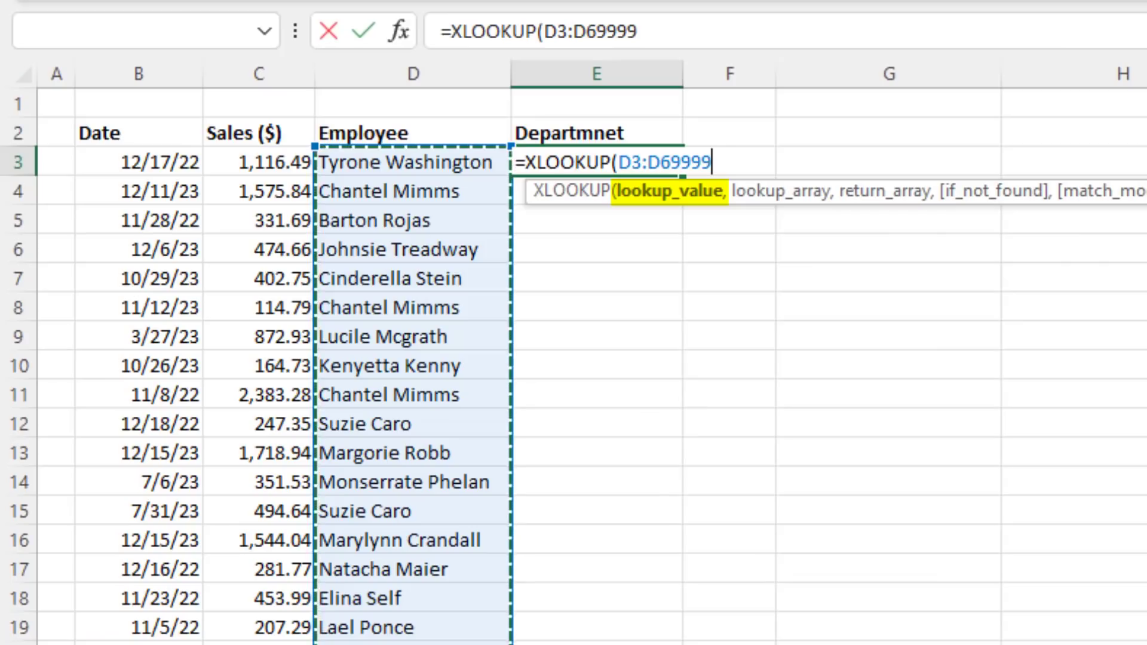
pyautogui.write(',')
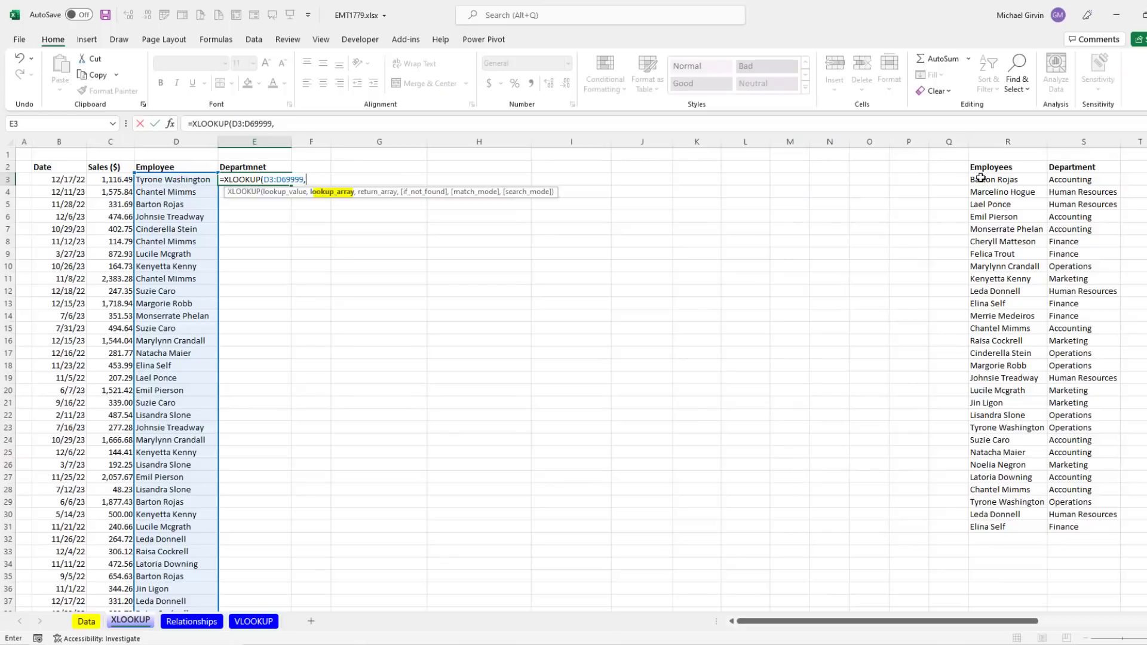
pyautogui.moveTo(981, 179); pyautogui.dragTo(998, 526)
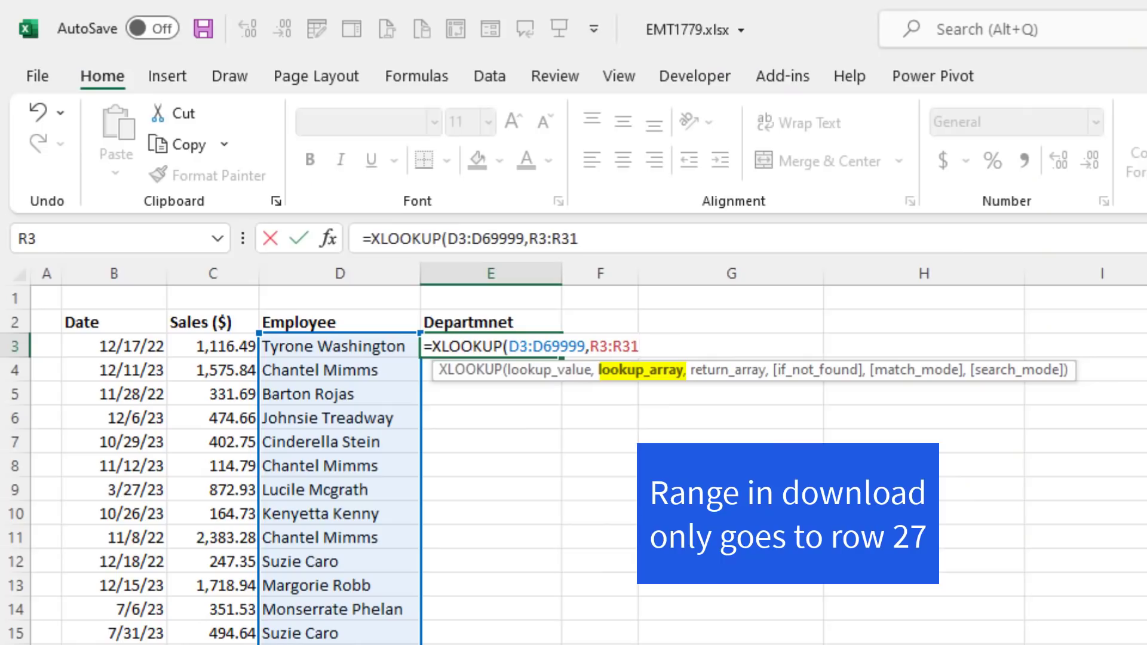
pyautogui.write(',')
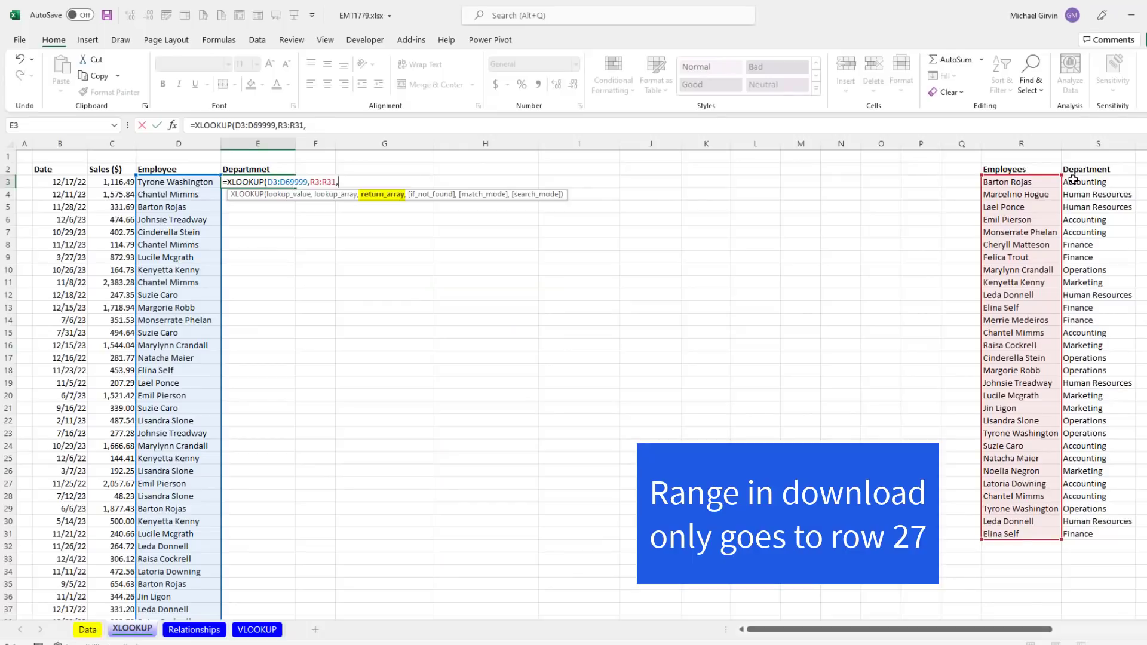
pyautogui.moveTo(1073, 179); pyautogui.dragTo(1085, 536)
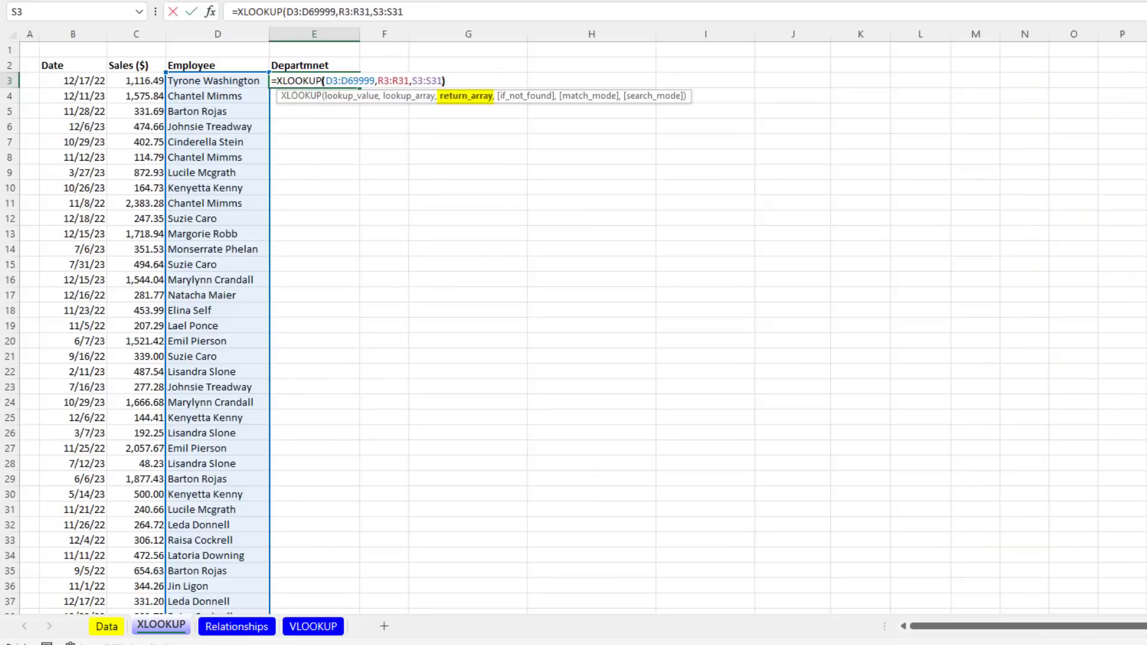
pyautogui.write(')')
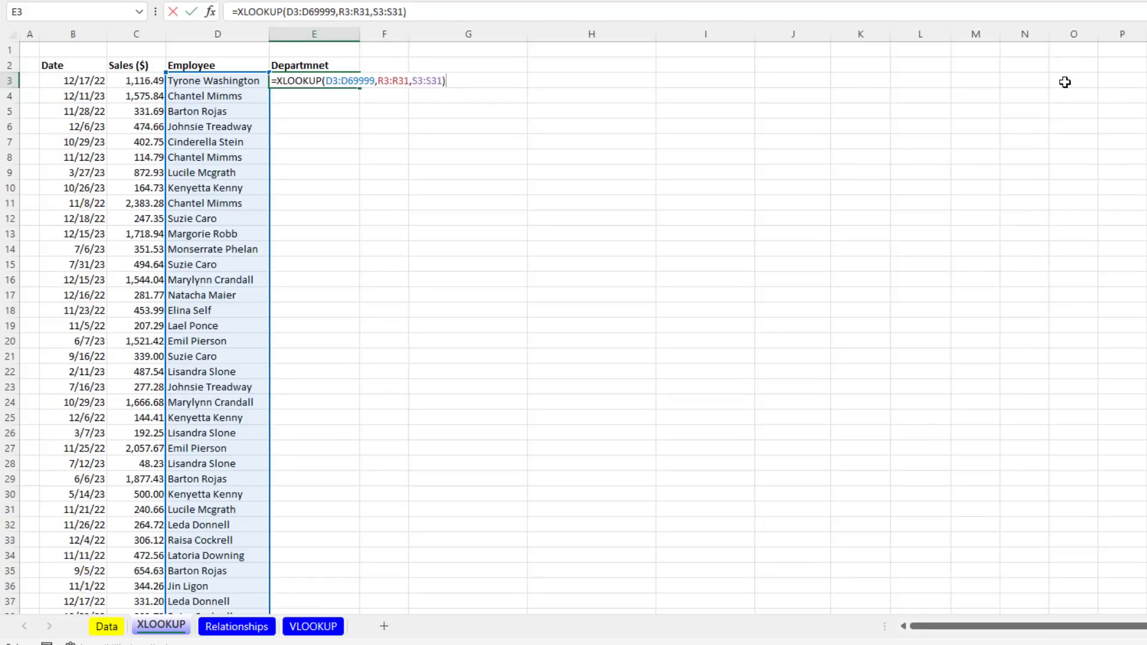
pyautogui.press('Return')
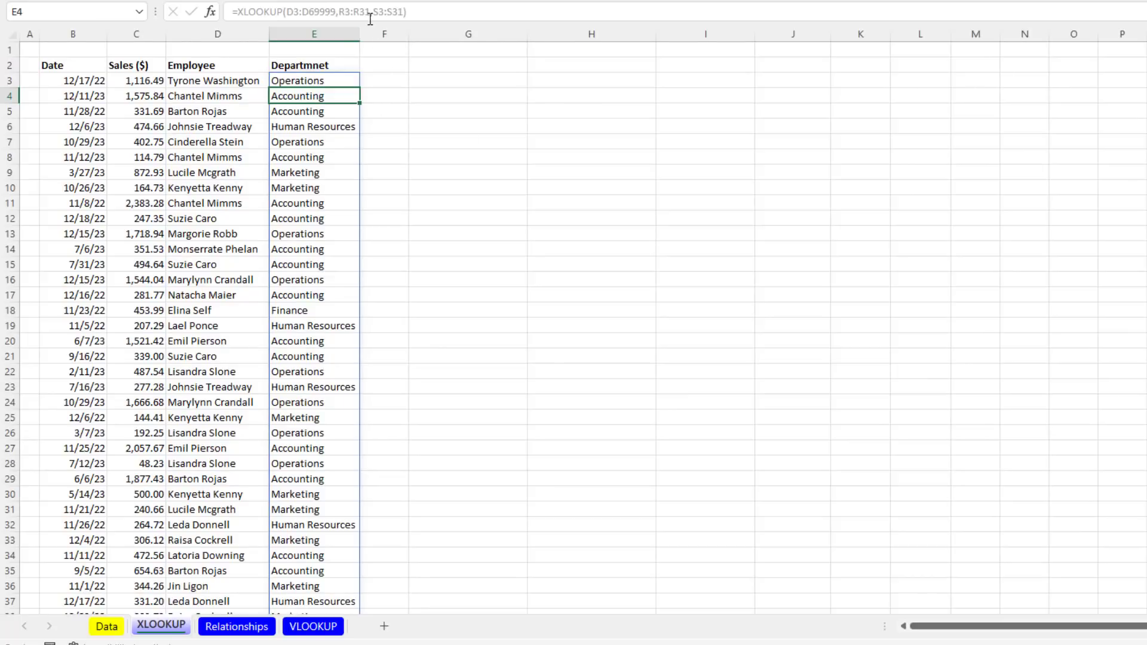
pyautogui.click(315, 110)
pyautogui.click(310, 125)
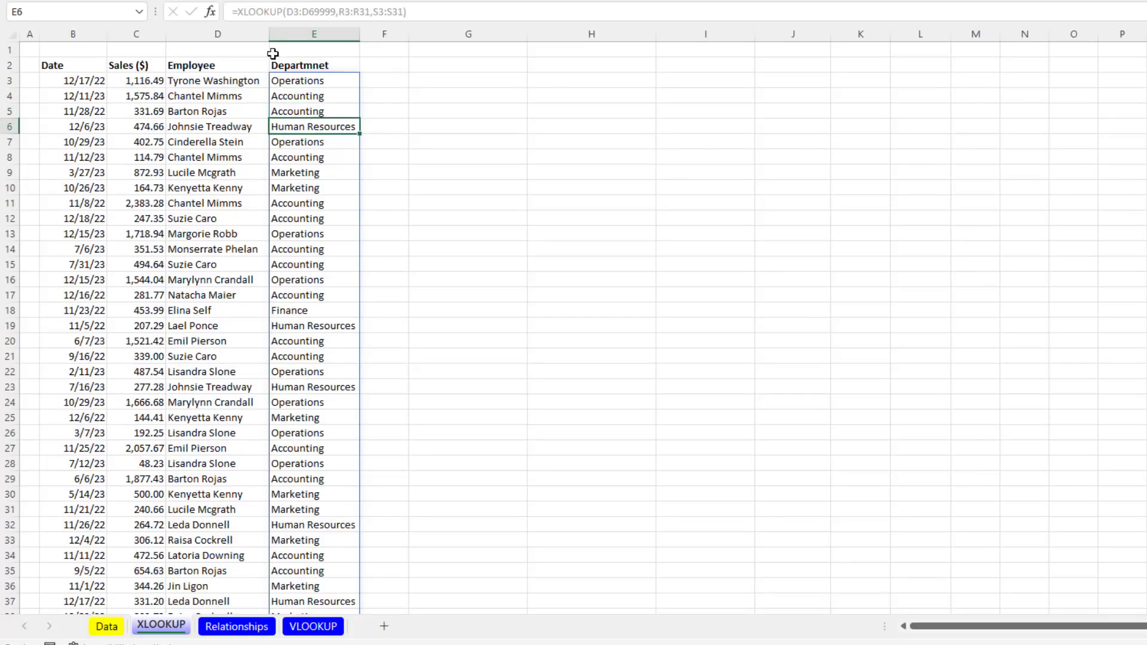
pyautogui.click(294, 84)
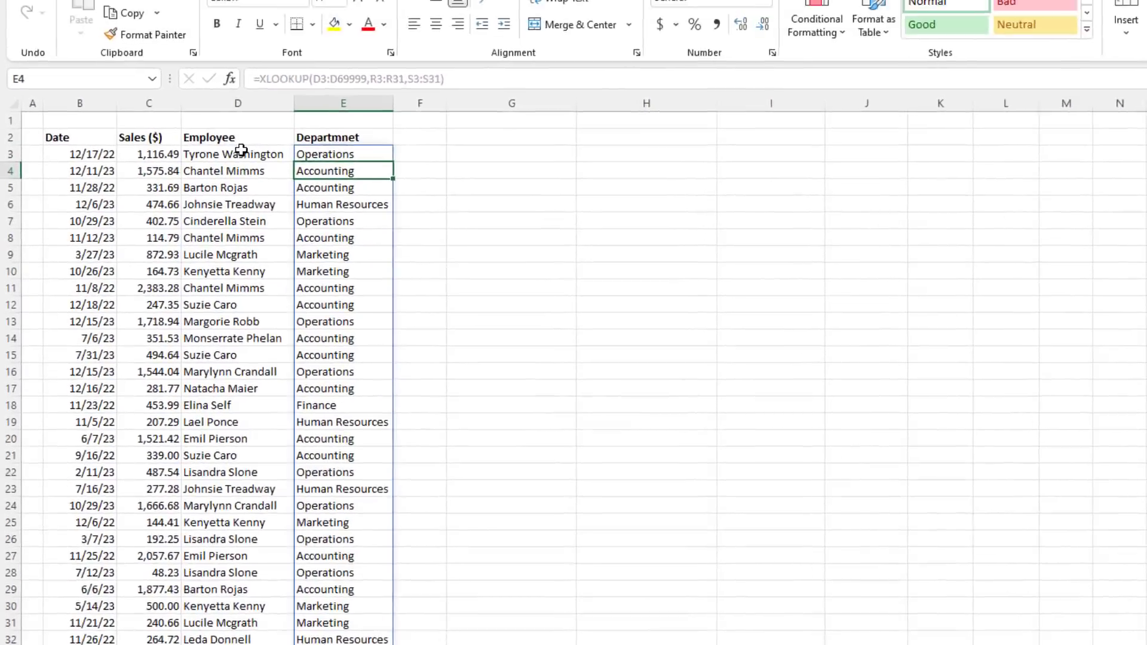
# - Insert a PivotTable from the sales data at G2 on the current sheet
pyautogui.click(218, 81)
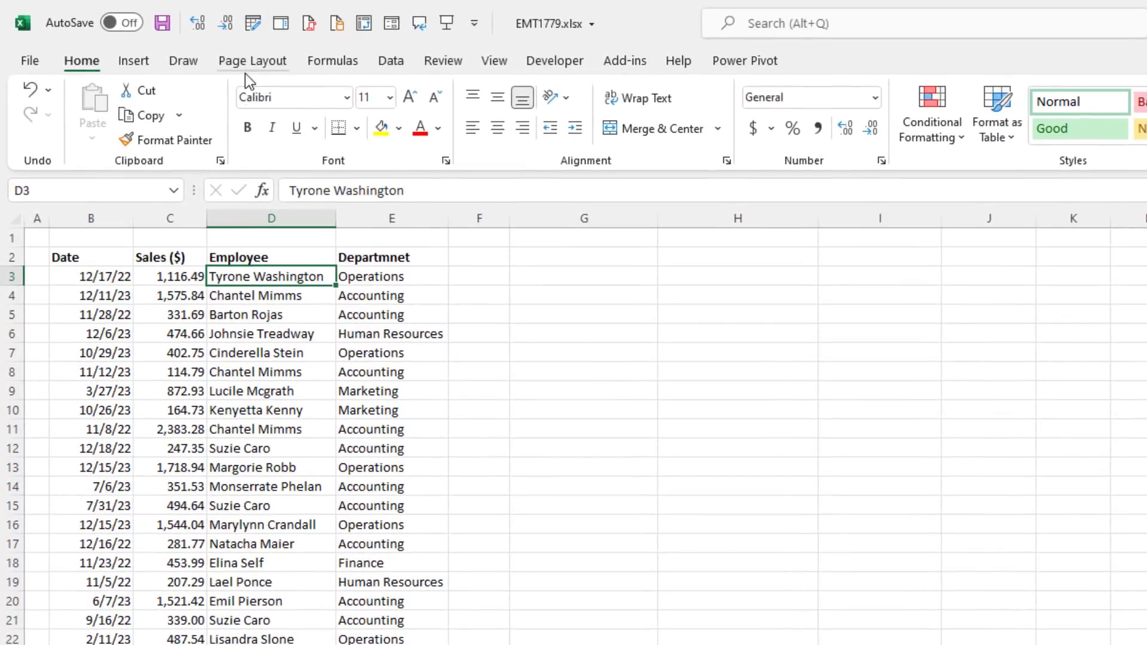
pyautogui.click(138, 64)
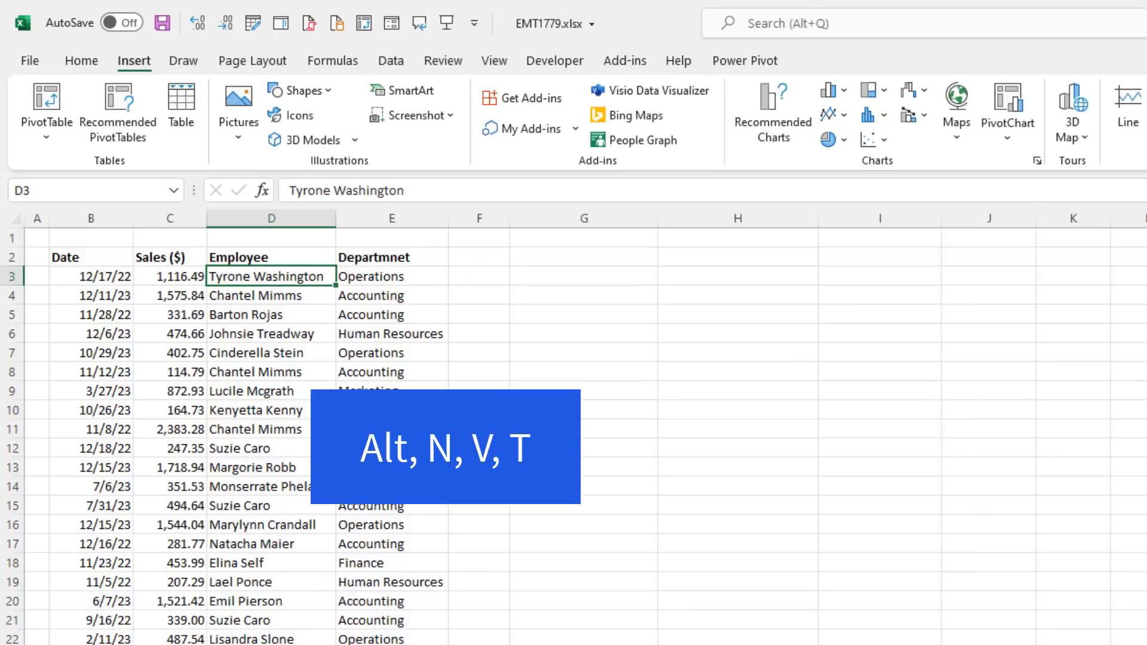
pyautogui.press('alt')
pyautogui.press('n')
pyautogui.press('v')
pyautogui.press('t')
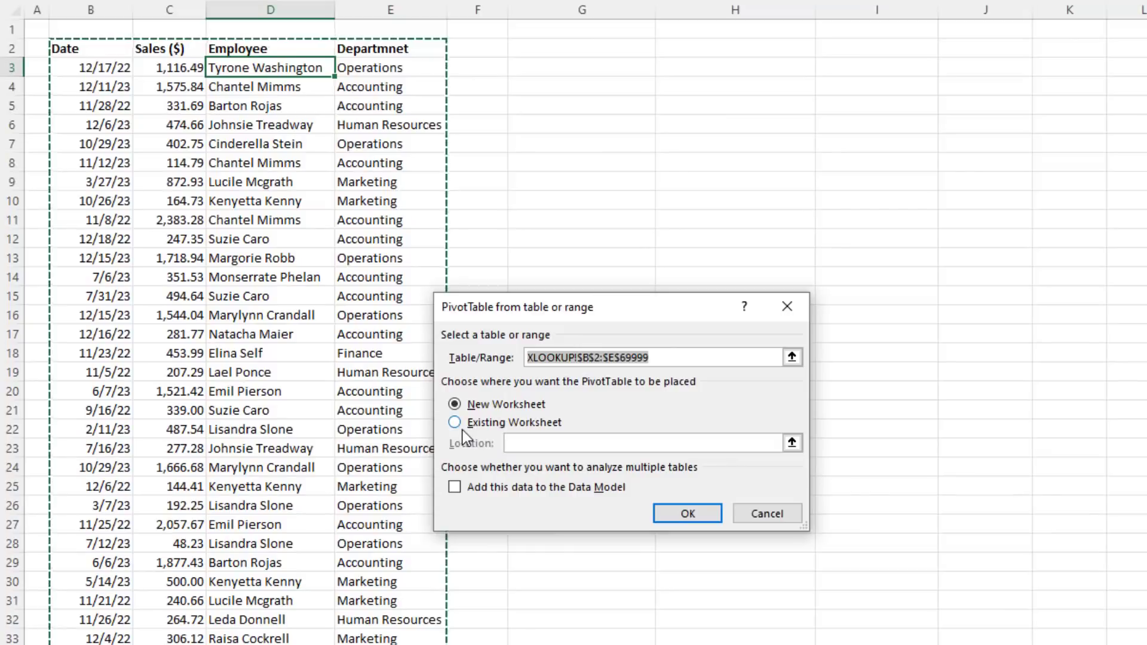
pyautogui.hotkey('alt', 'e')
pyautogui.click(535, 50)
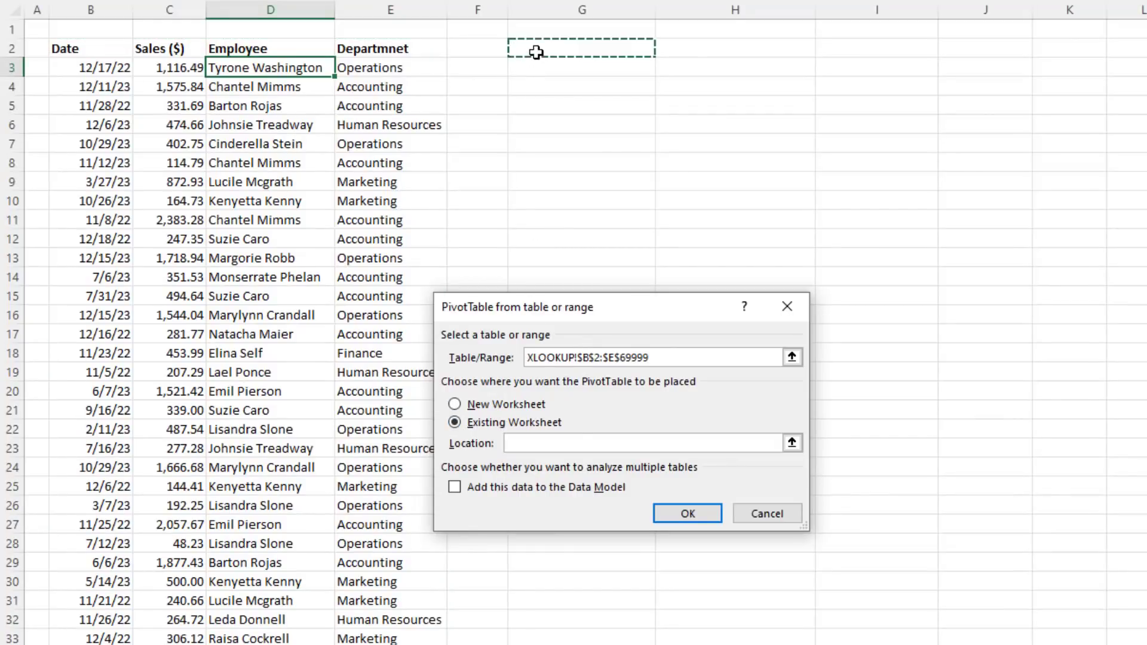
pyautogui.click(698, 513)
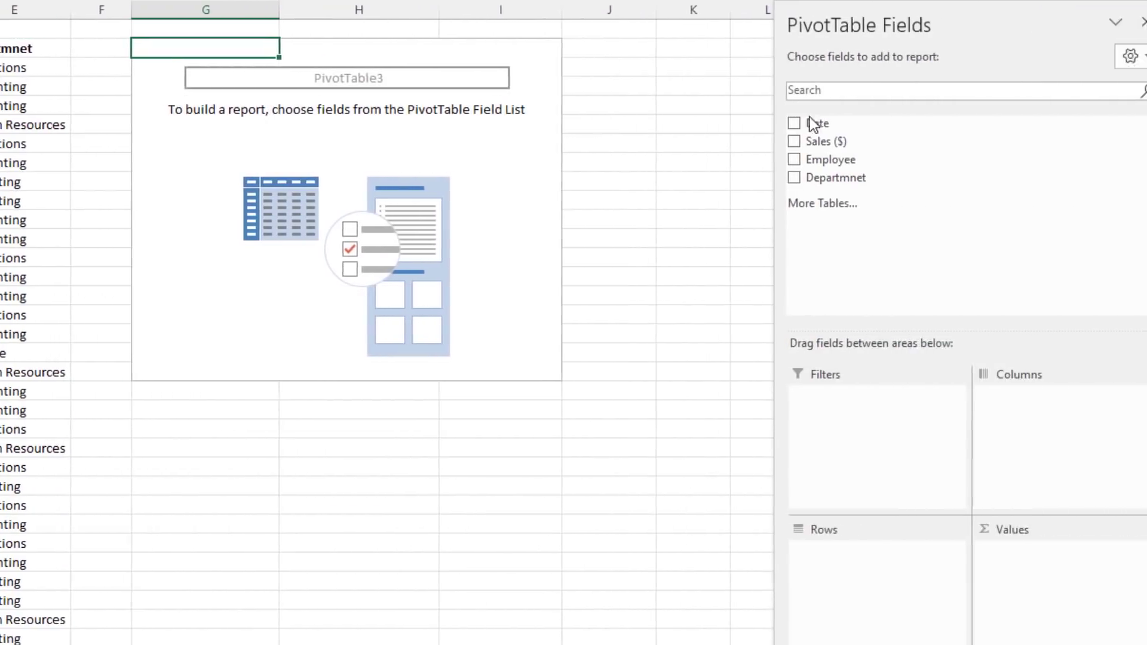
# - Add Date to rows, drop the quarter and date levels, and put years 2022 and 2023 in columns
pyautogui.moveTo(790, 125); pyautogui.dragTo(811, 443)
pyautogui.moveTo(826, 517); pyautogui.dragTo(831, 579)
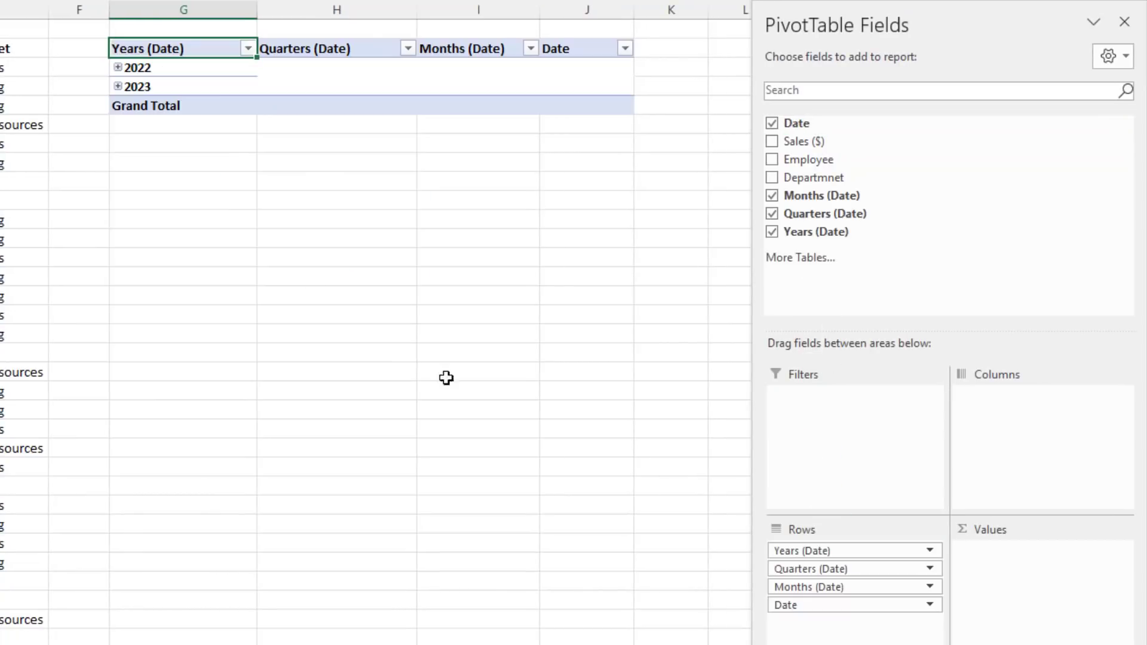
pyautogui.rightClick(183, 87)
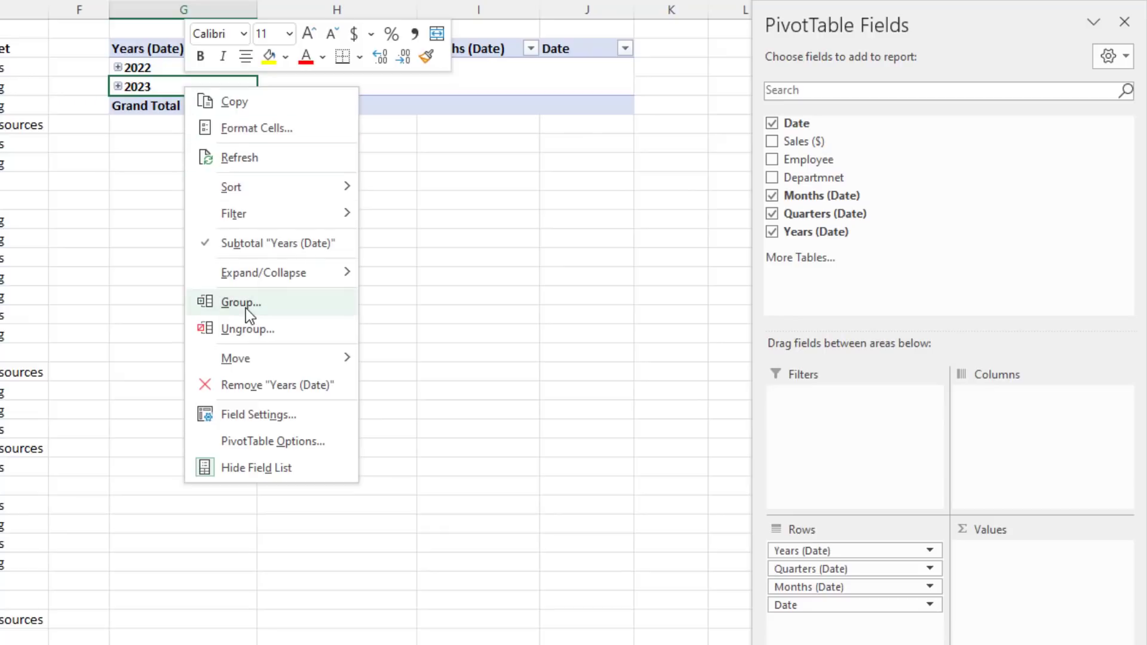
pyautogui.press('Escape')
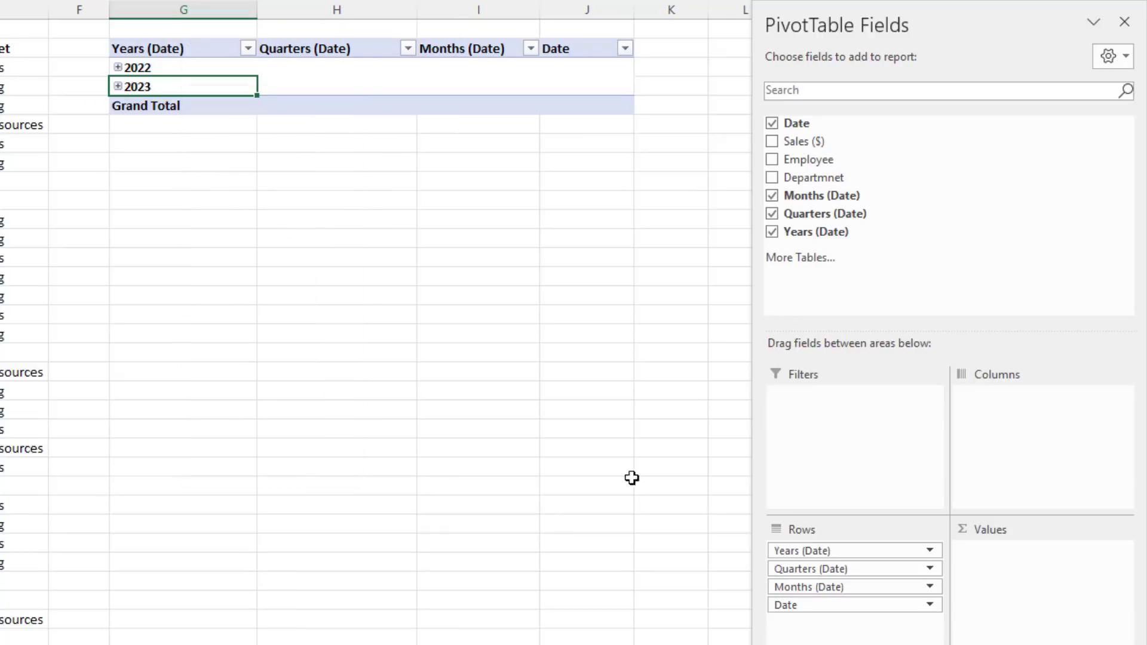
pyautogui.moveTo(836, 567); pyautogui.dragTo(526, 520)
pyautogui.moveTo(815, 594); pyautogui.dragTo(555, 548)
pyautogui.moveTo(804, 554); pyautogui.dragTo(988, 439)
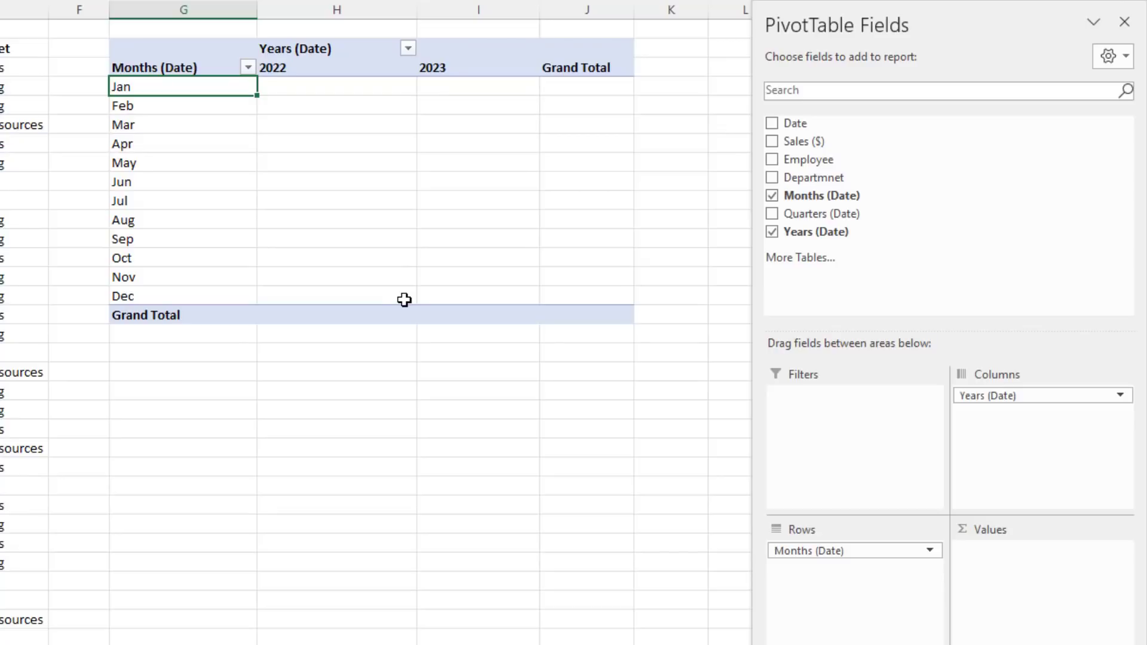
# - Add Departmnet under the months and expand every month to show its departments
pyautogui.moveTo(790, 175); pyautogui.dragTo(820, 575)
pyautogui.rightClick(180, 110)
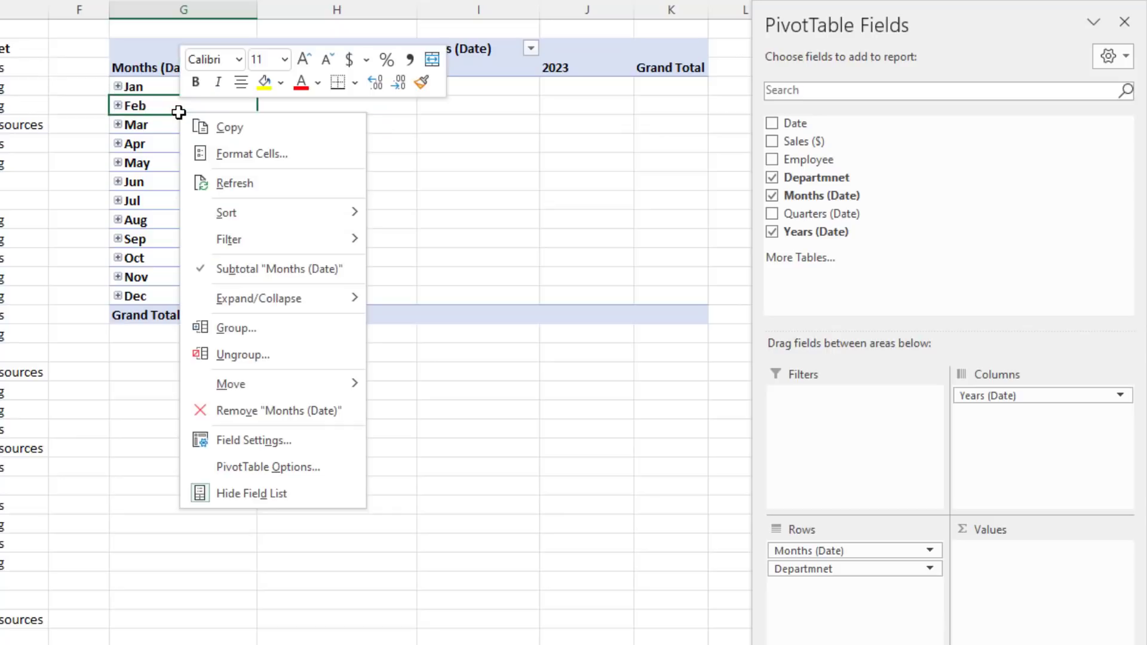
pyautogui.moveTo(258, 301)
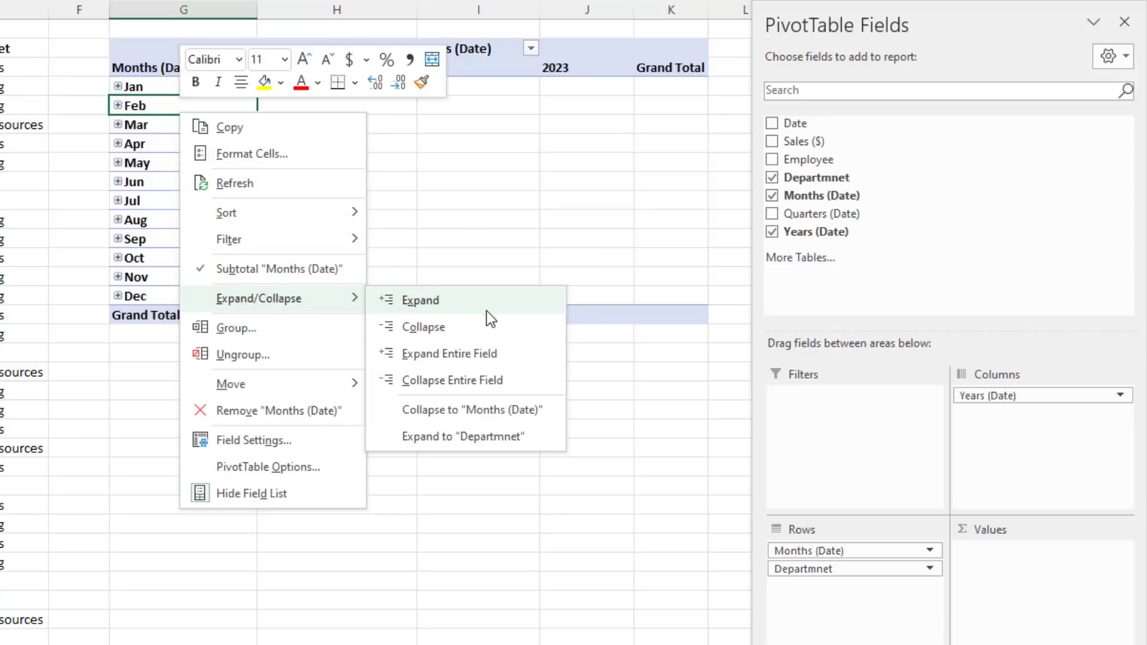
pyautogui.click(544, 353)
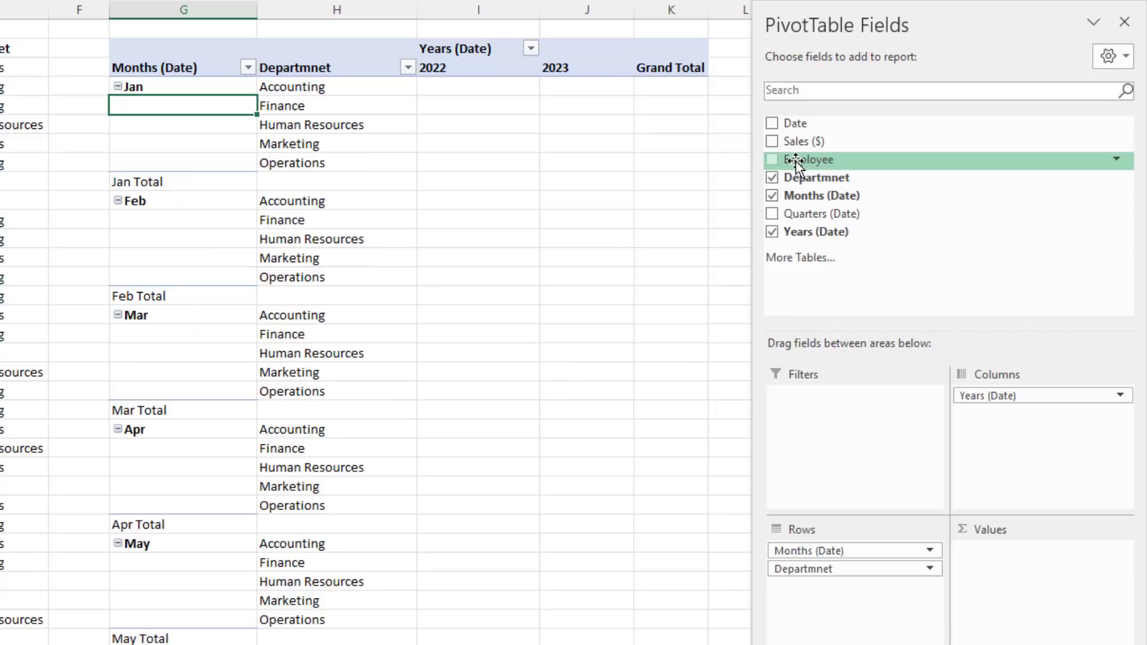
# - List employees under each department and sum Sales ($) as the pivot values
pyautogui.moveTo(796, 161); pyautogui.dragTo(853, 208)
pyautogui.moveTo(862, 363); pyautogui.dragTo(862, 606)
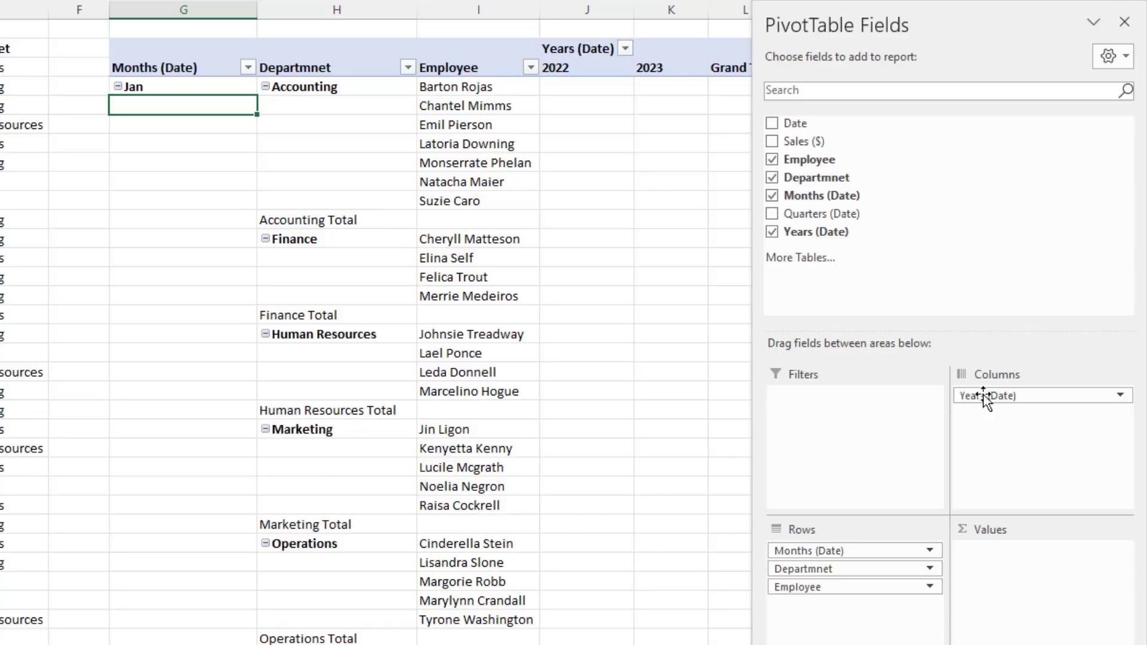
pyautogui.moveTo(787, 144); pyautogui.dragTo(980, 589)
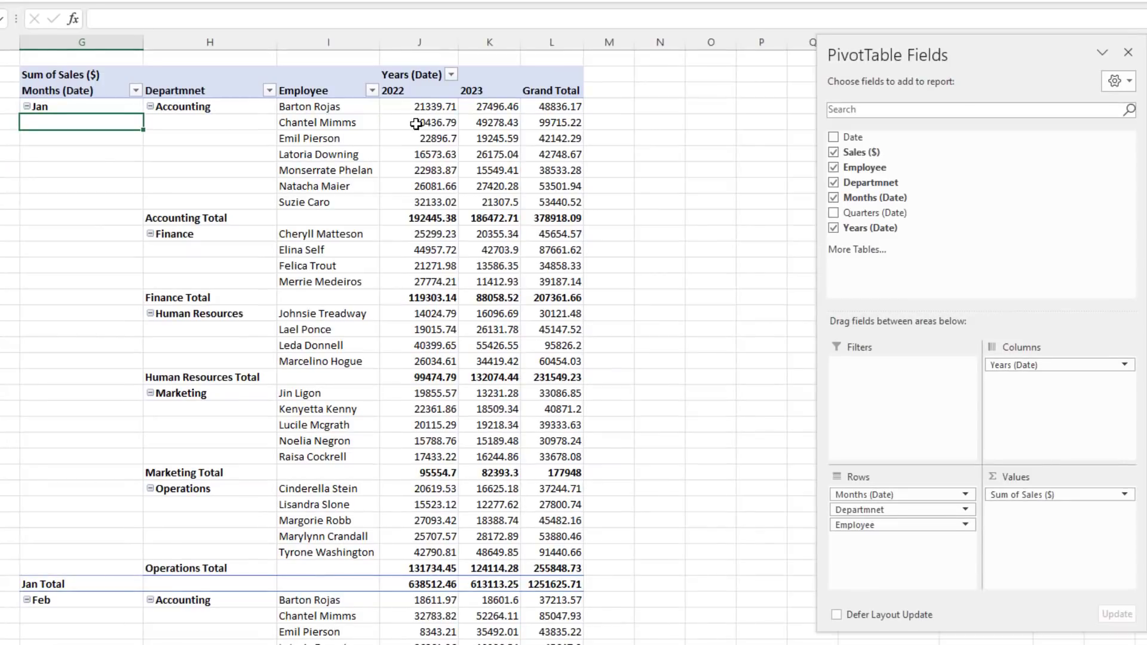
# - Format the sales values as Number with a 1000 separator and 0 decimal places
pyautogui.rightClick(582, 106)
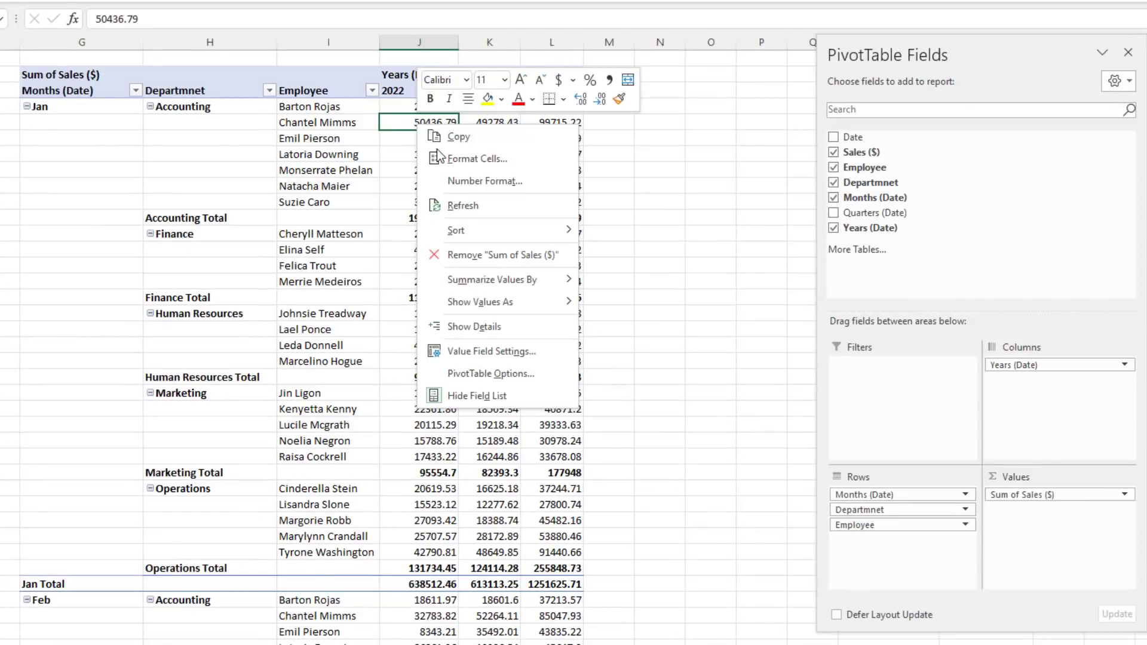
pyautogui.click(451, 182)
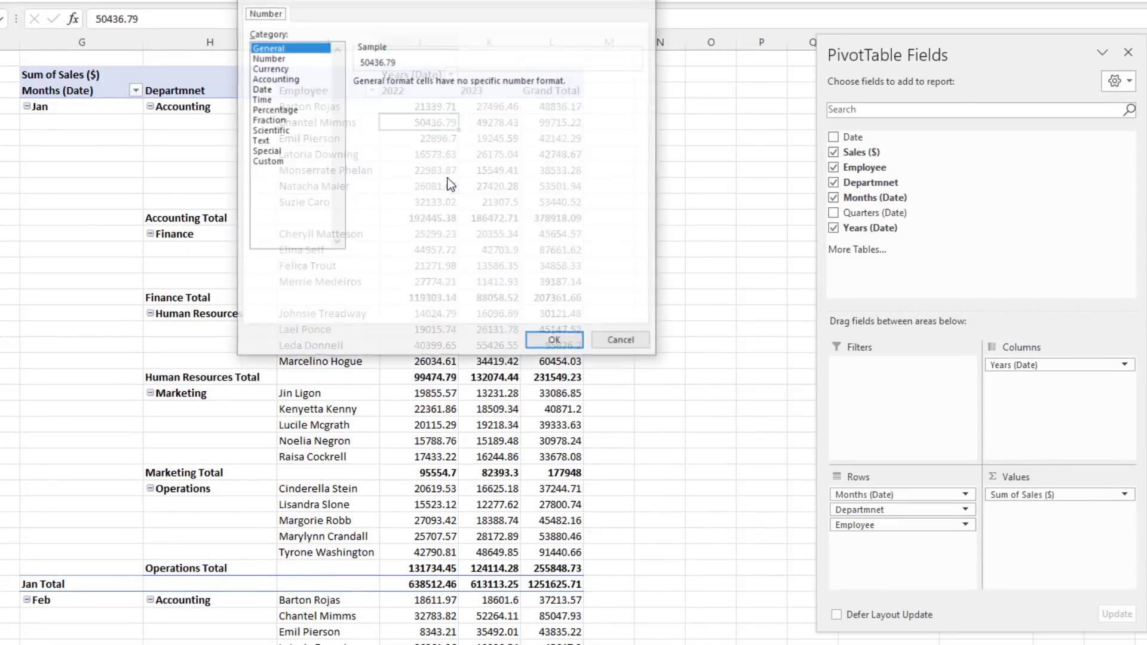
pyautogui.click(333, 294)
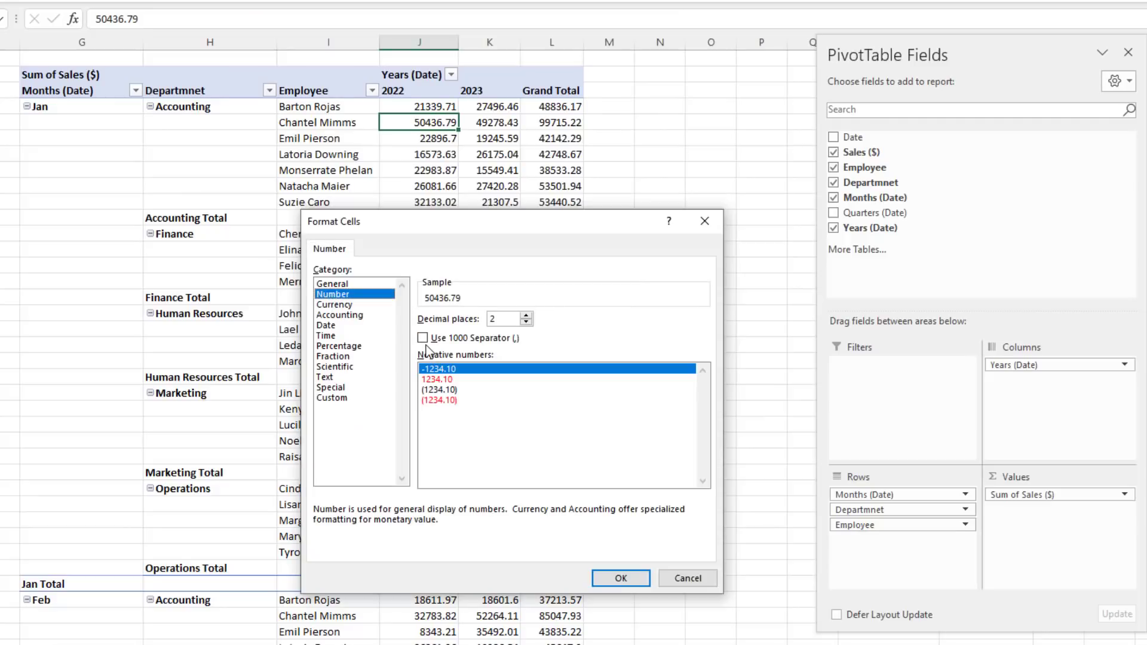
pyautogui.click(424, 339)
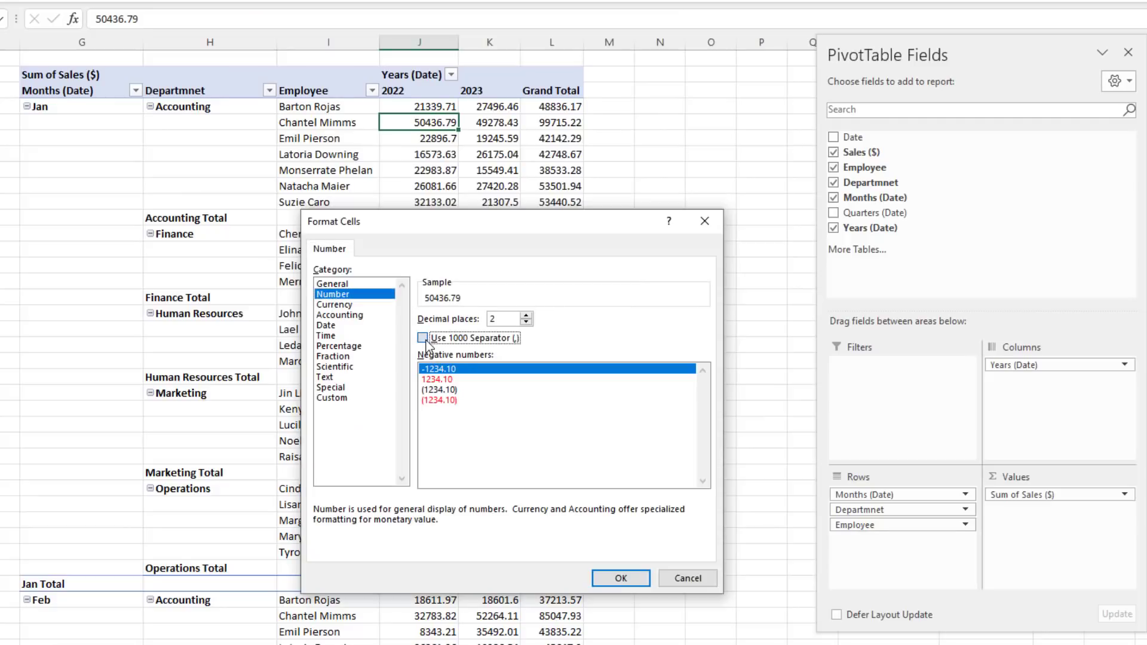
pyautogui.click(525, 322)
pyautogui.click(525, 322)
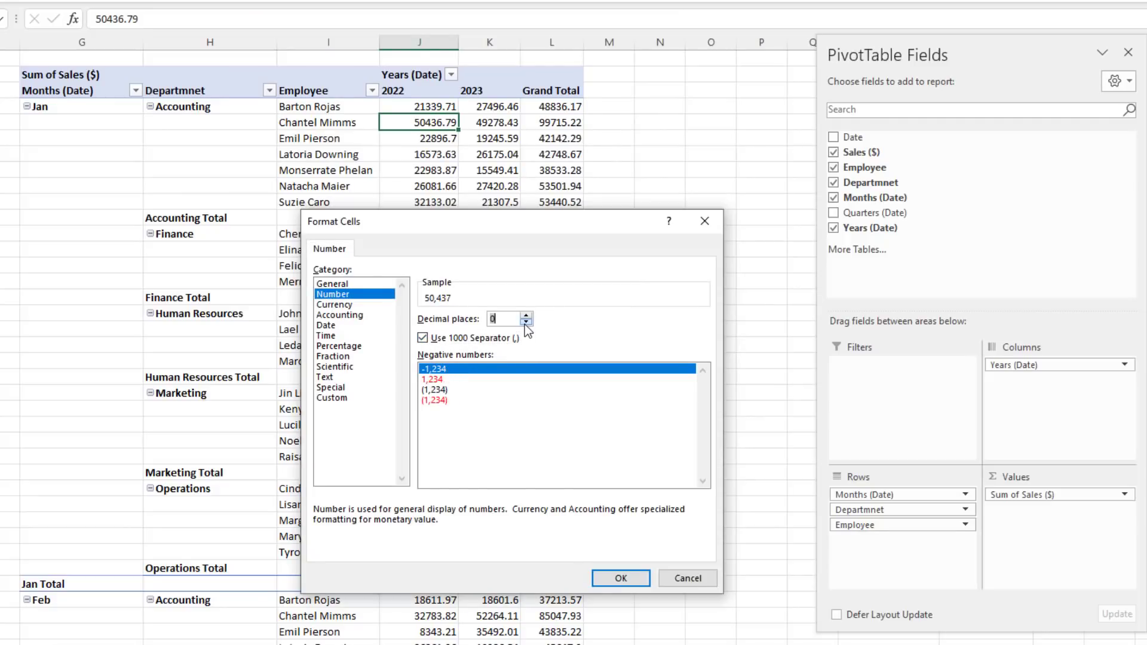
pyautogui.click(621, 579)
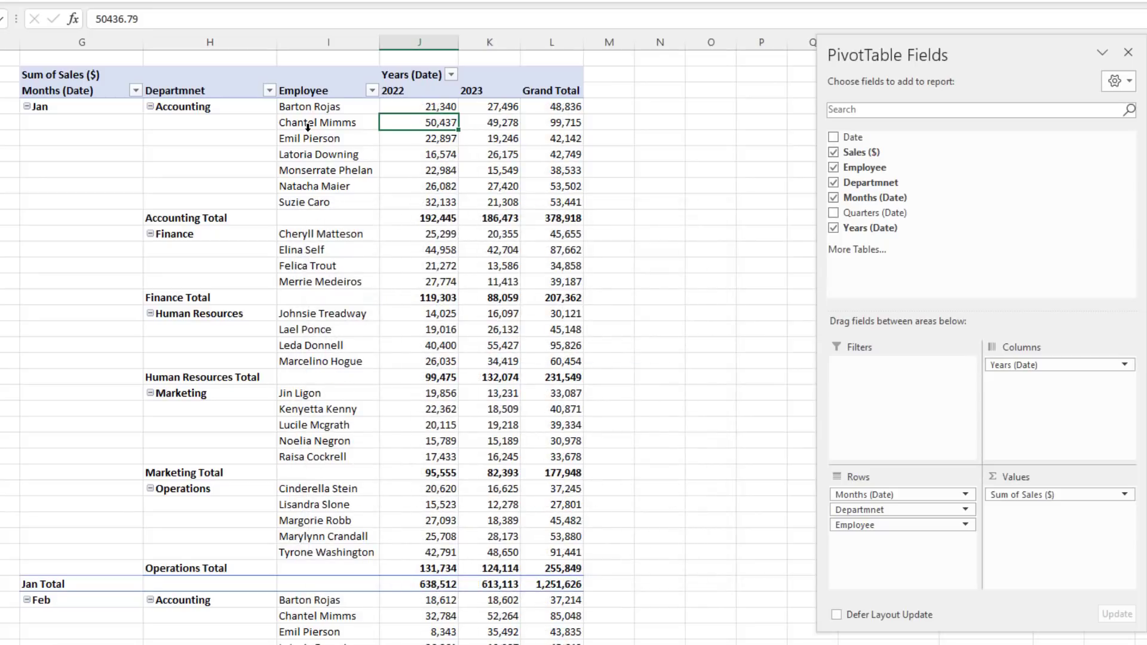
pyautogui.press('Down')
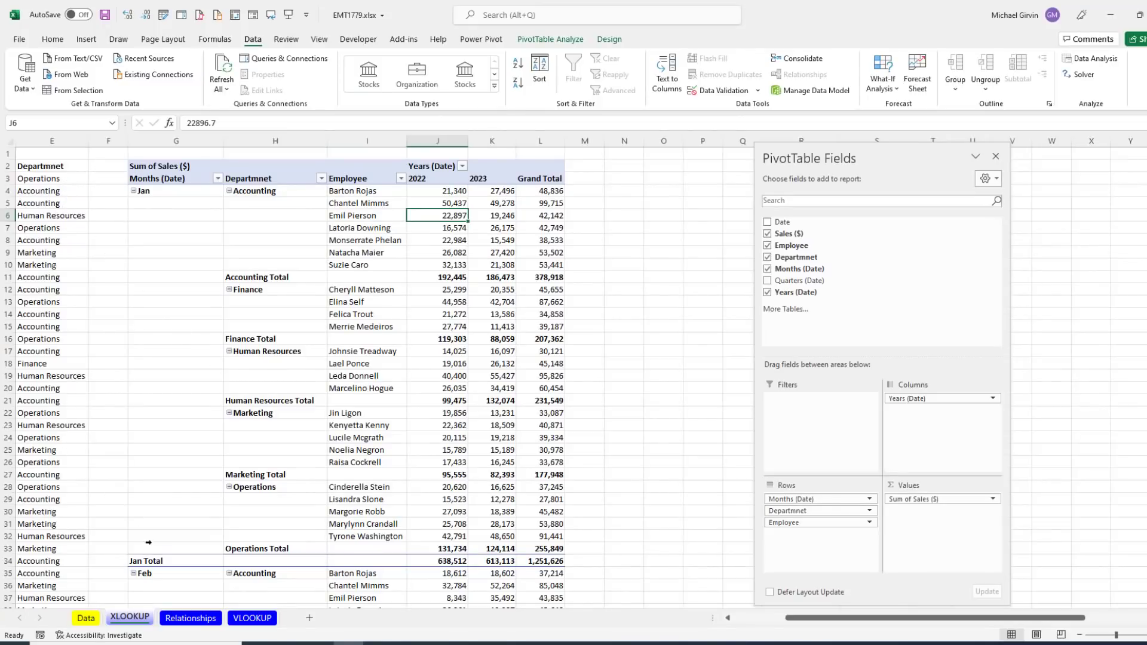
# - Open the Relationships sheet with the Date/Sales/Employee table and the Employees–Department list
pyautogui.click(192, 620)
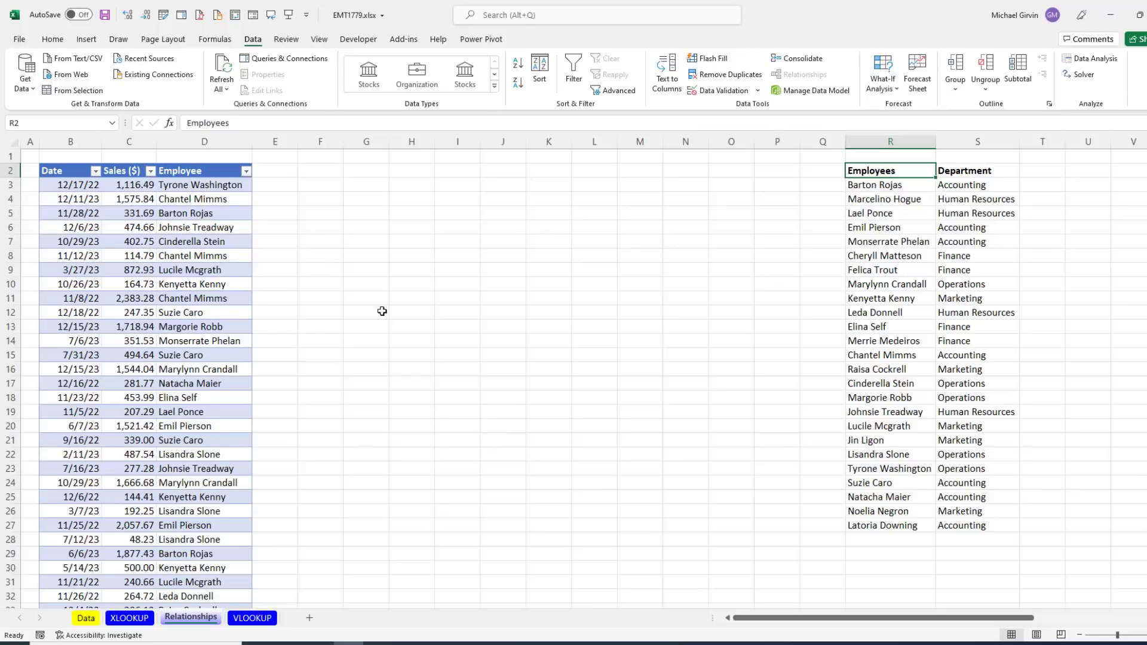
# - Convert the employee–department list into a table with headers and name it dEmployees
pyautogui.click(873, 256)
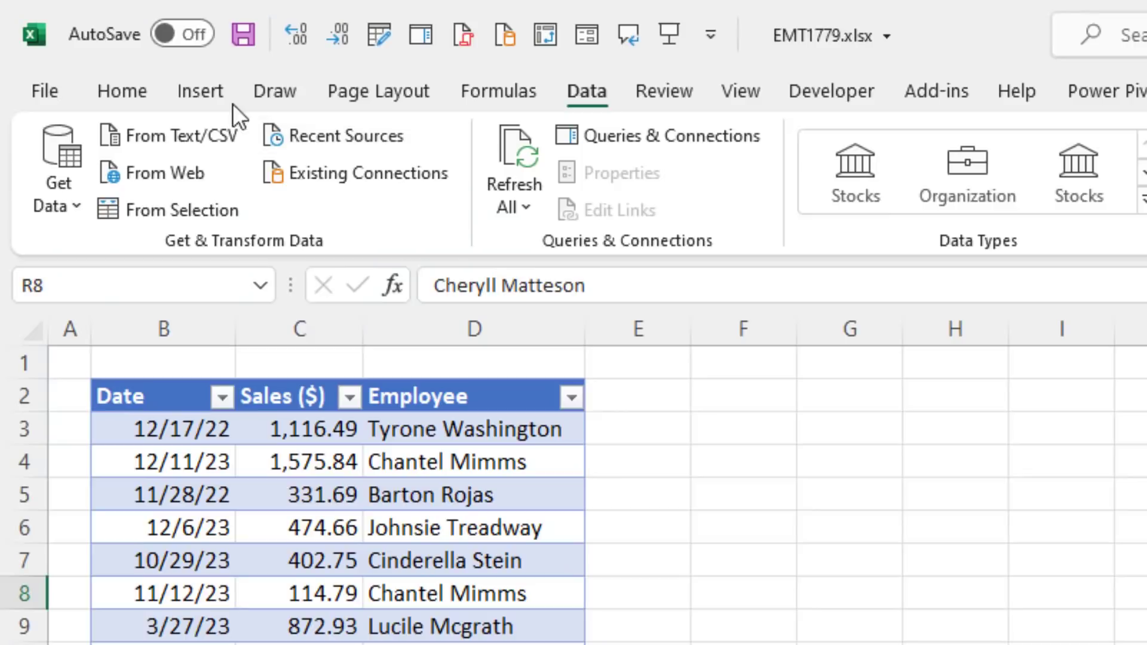
pyautogui.click(86, 39)
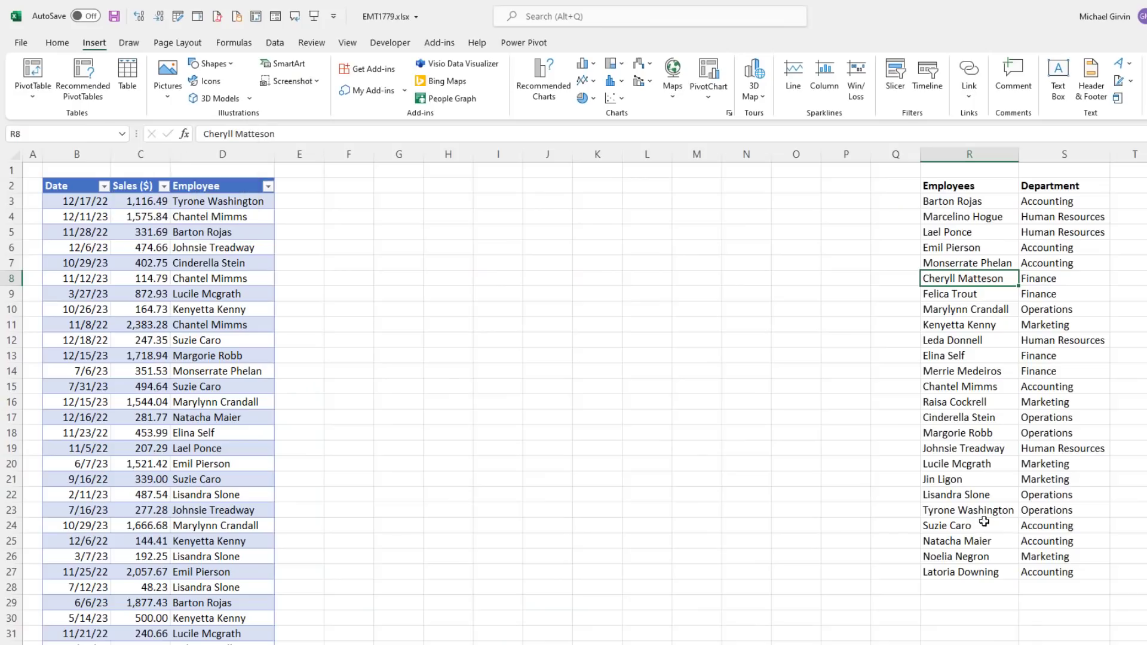
pyautogui.hotkey('ctrl', 't')
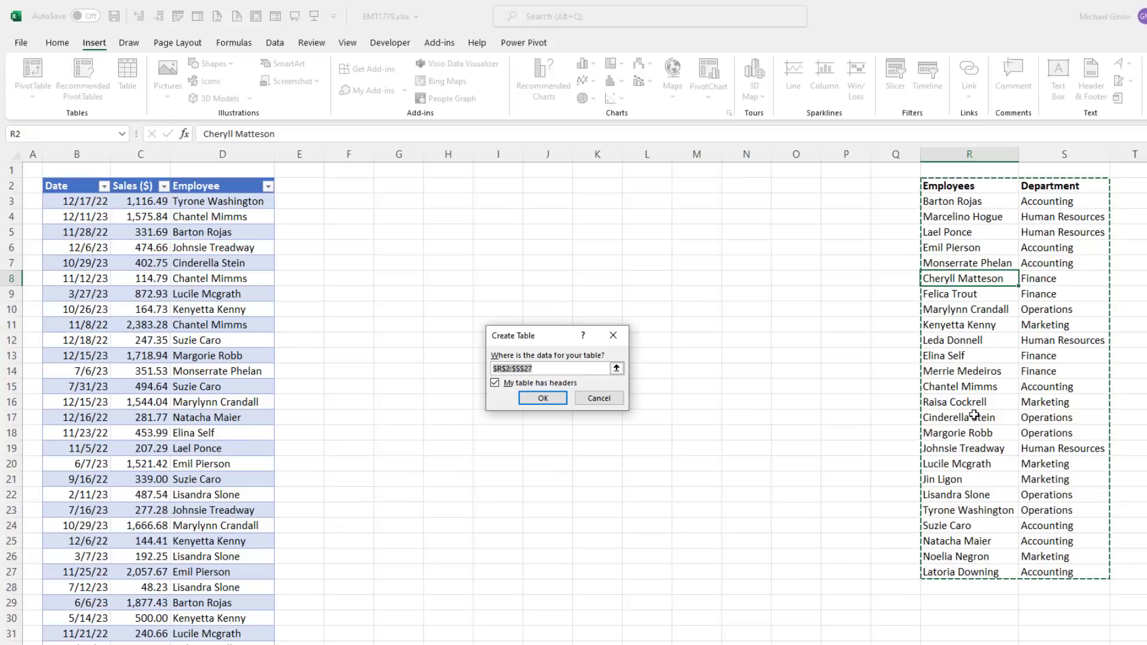
pyautogui.press('Return')
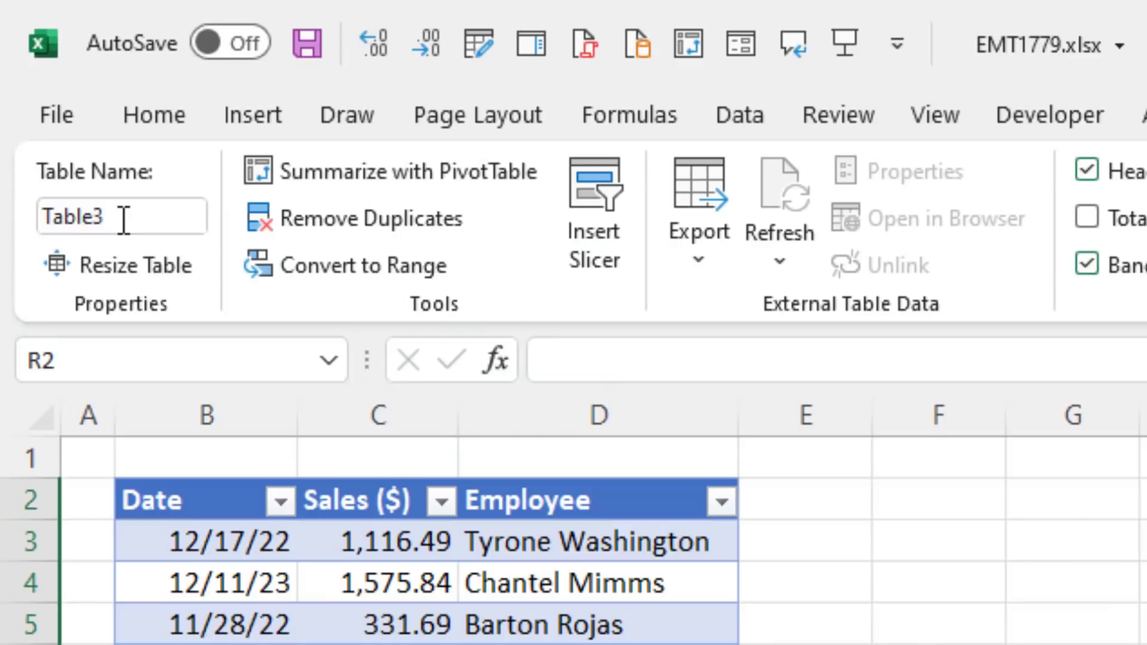
pyautogui.click(45, 82)
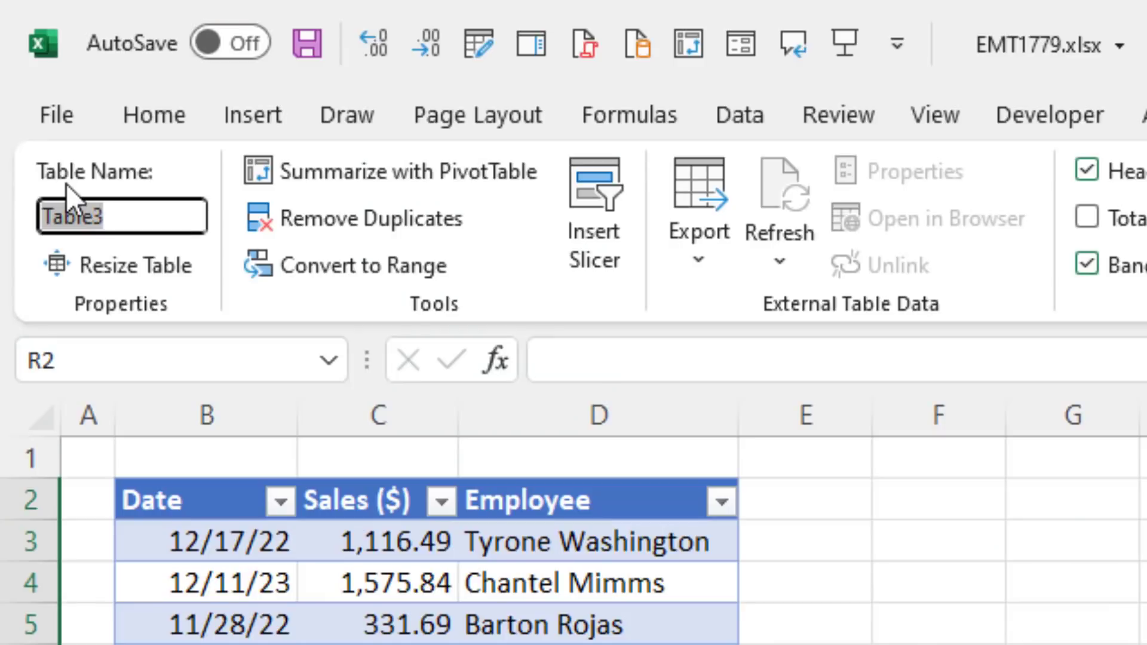
pyautogui.write('dEmployees')
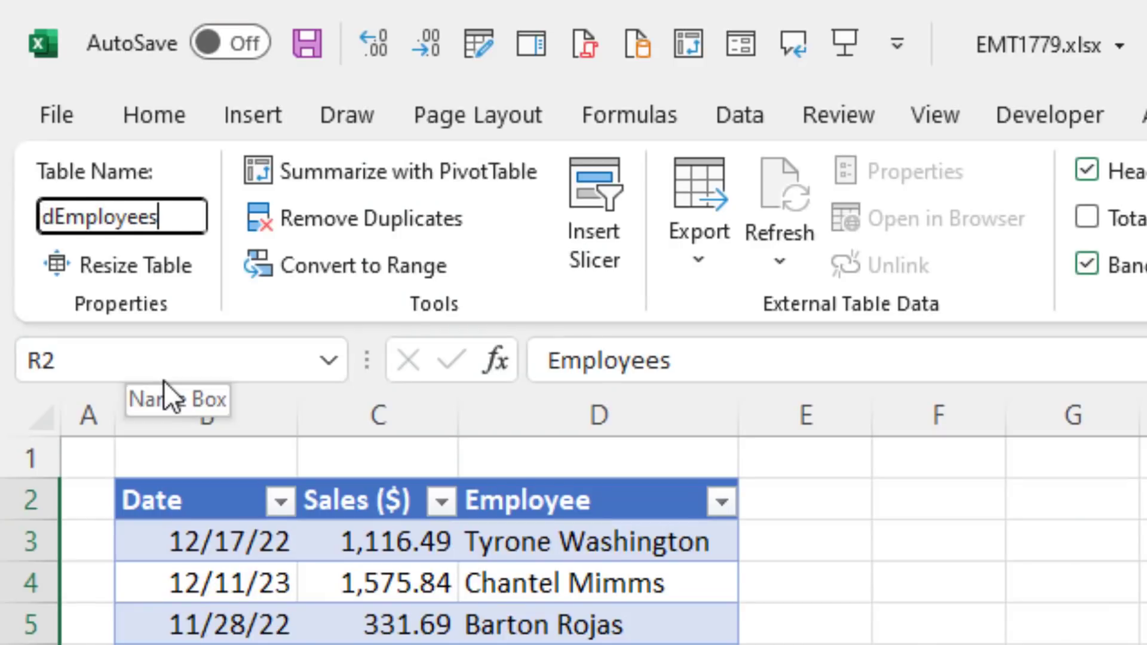
# - Commit the dEmployees name and start a new relationship from Data > Relationships
pyautogui.press('Return')
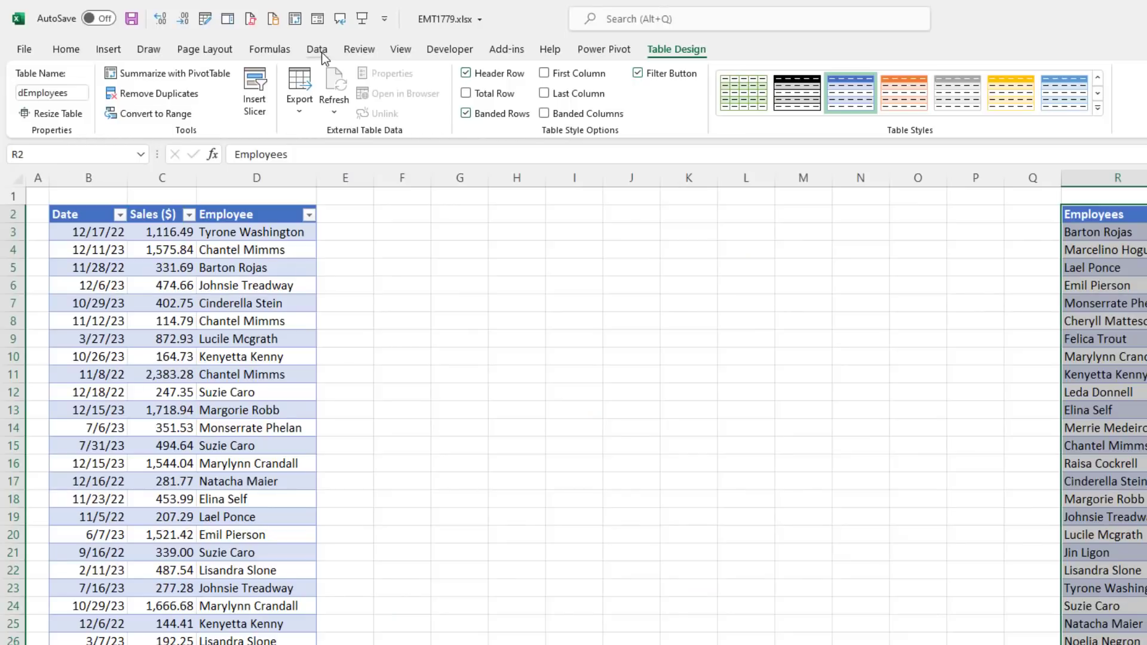
pyautogui.click(318, 50)
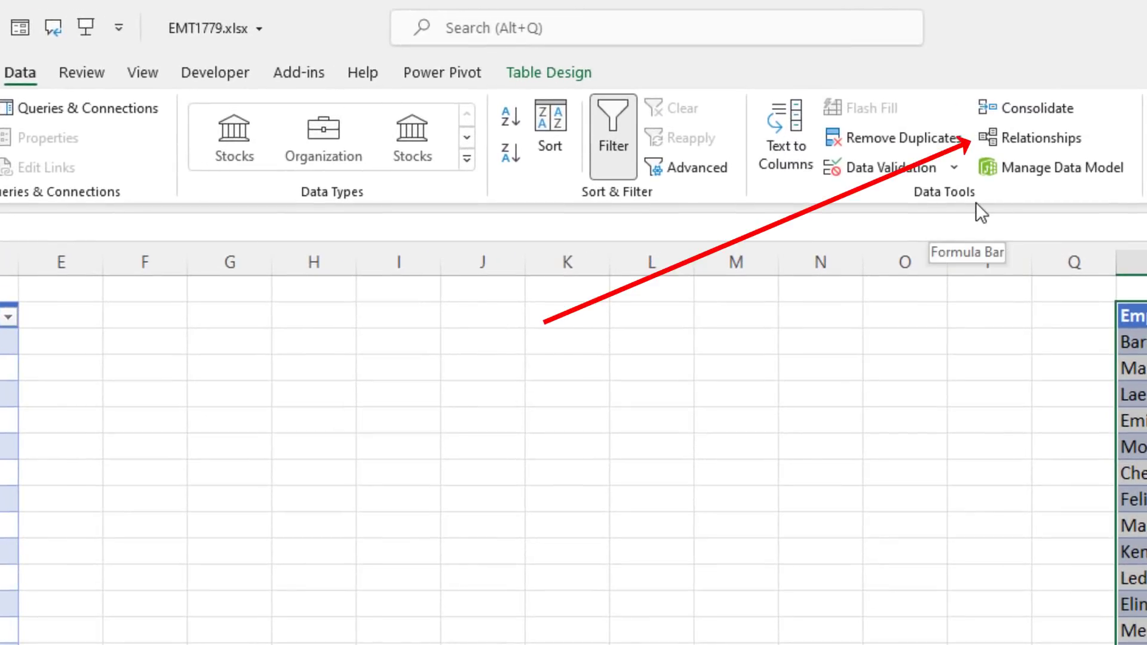
pyautogui.click(1026, 138)
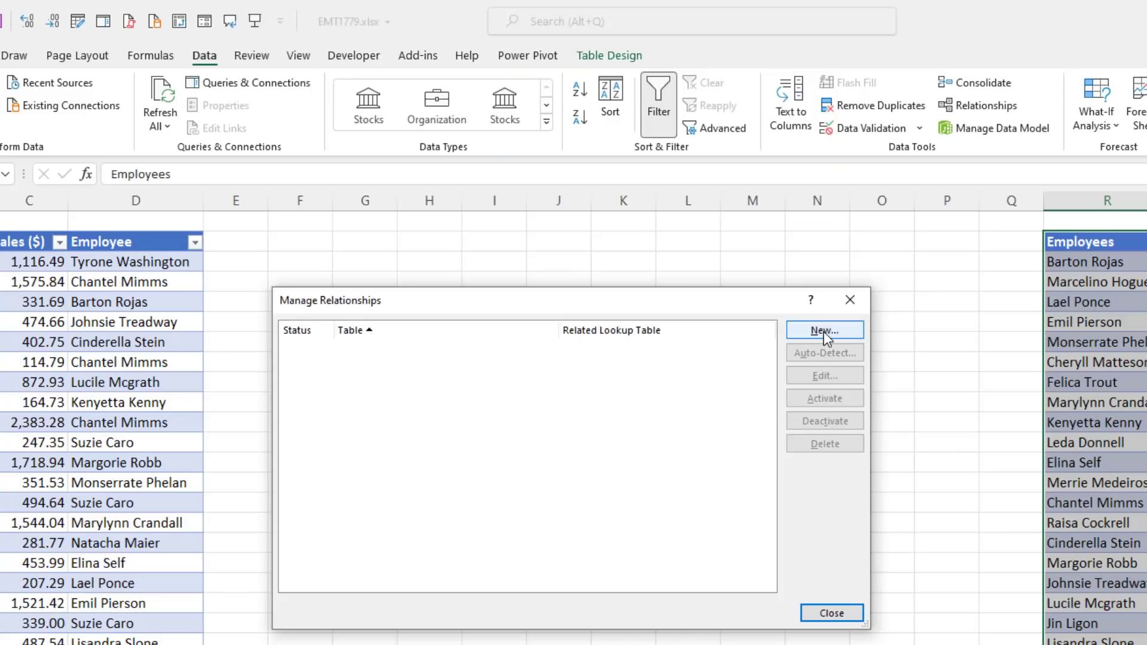
pyautogui.click(823, 332)
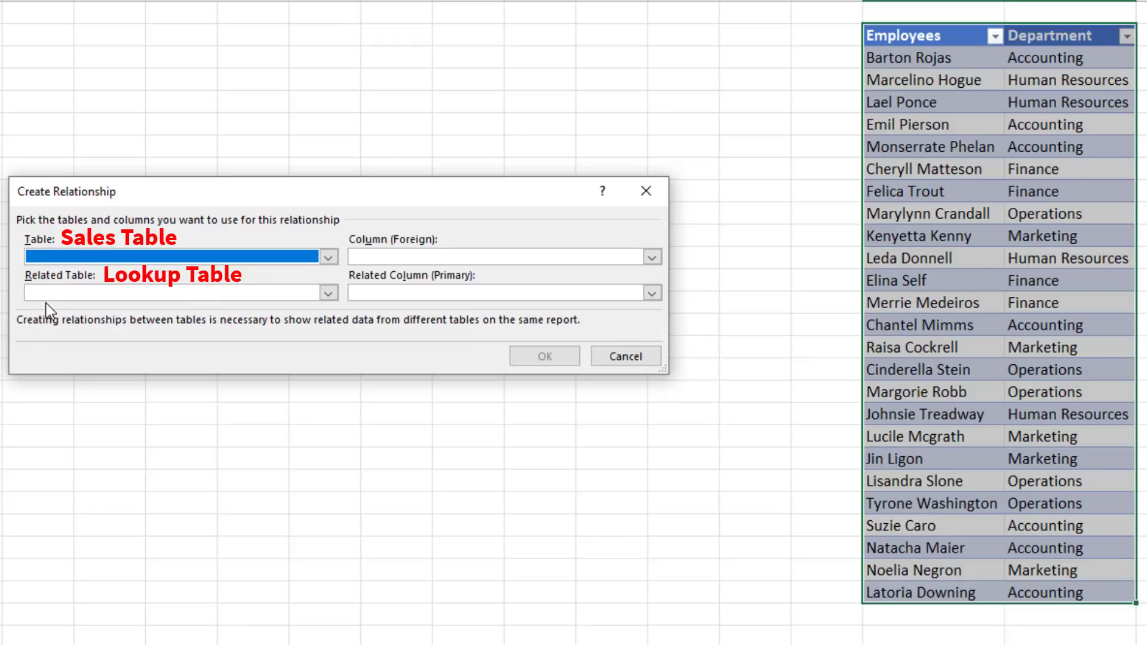
# - Link fSales' Employee column to dEmployees' Employees column, then close Manage Relationships
pyautogui.click(165, 254)
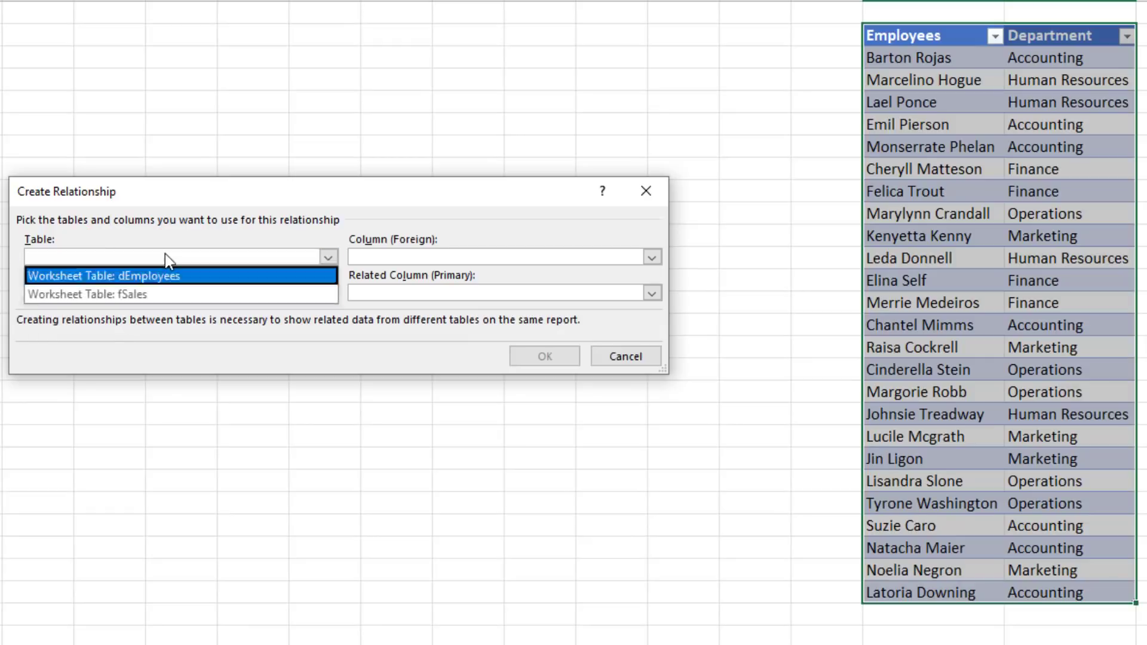
pyautogui.click(149, 295)
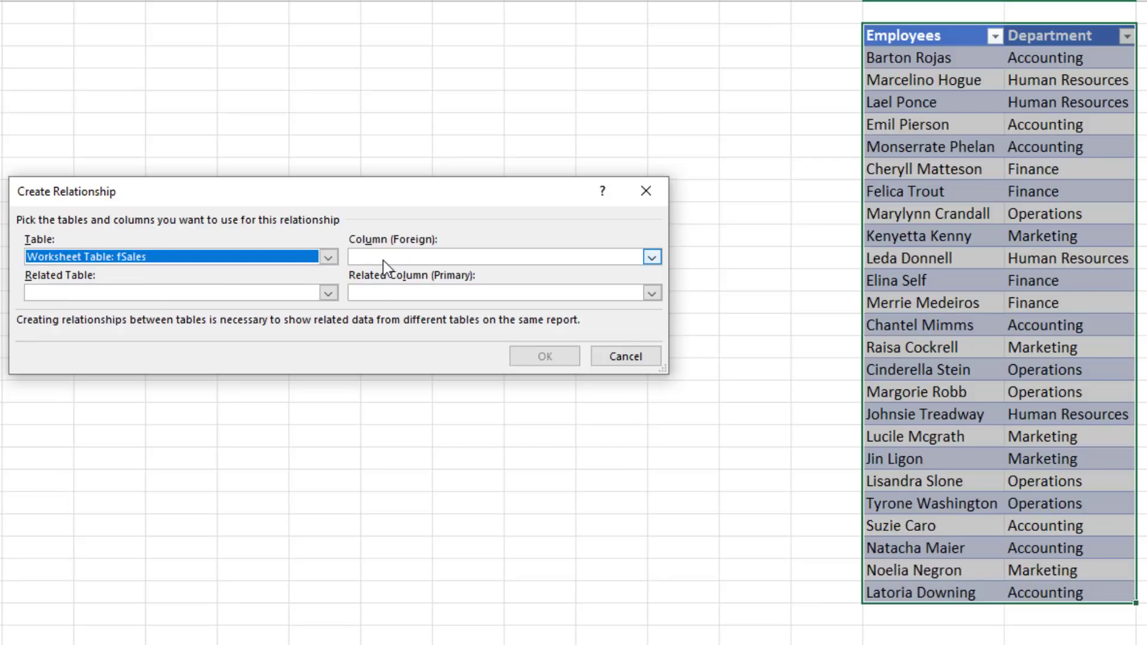
pyautogui.click(382, 260)
pyautogui.click(380, 292)
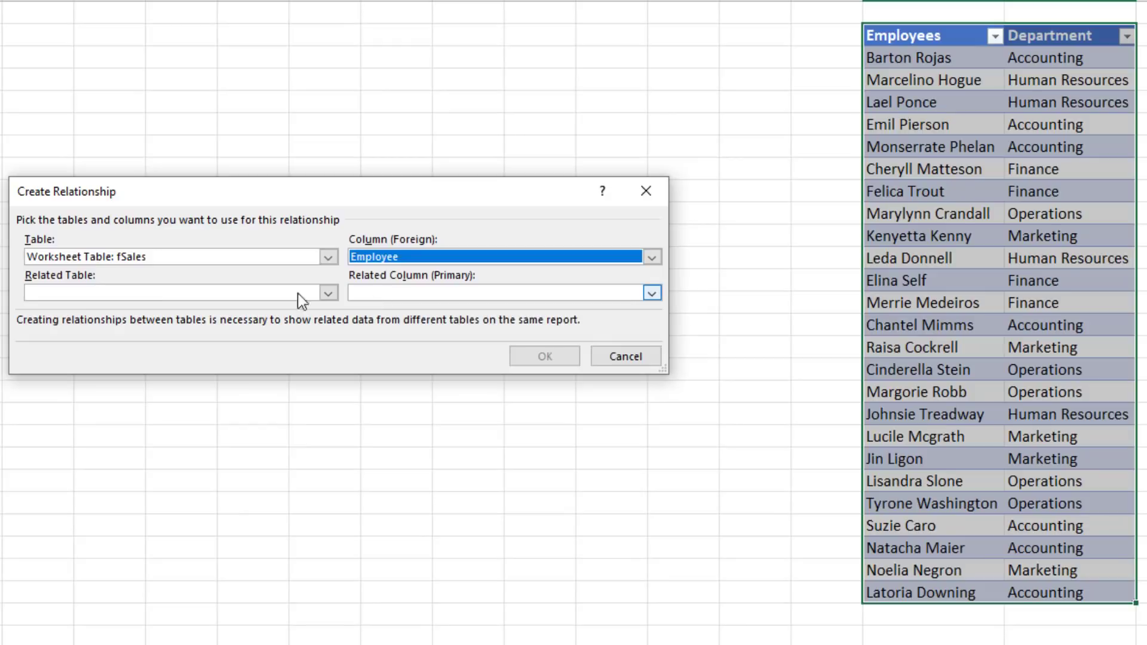
pyautogui.click(178, 296)
pyautogui.click(160, 312)
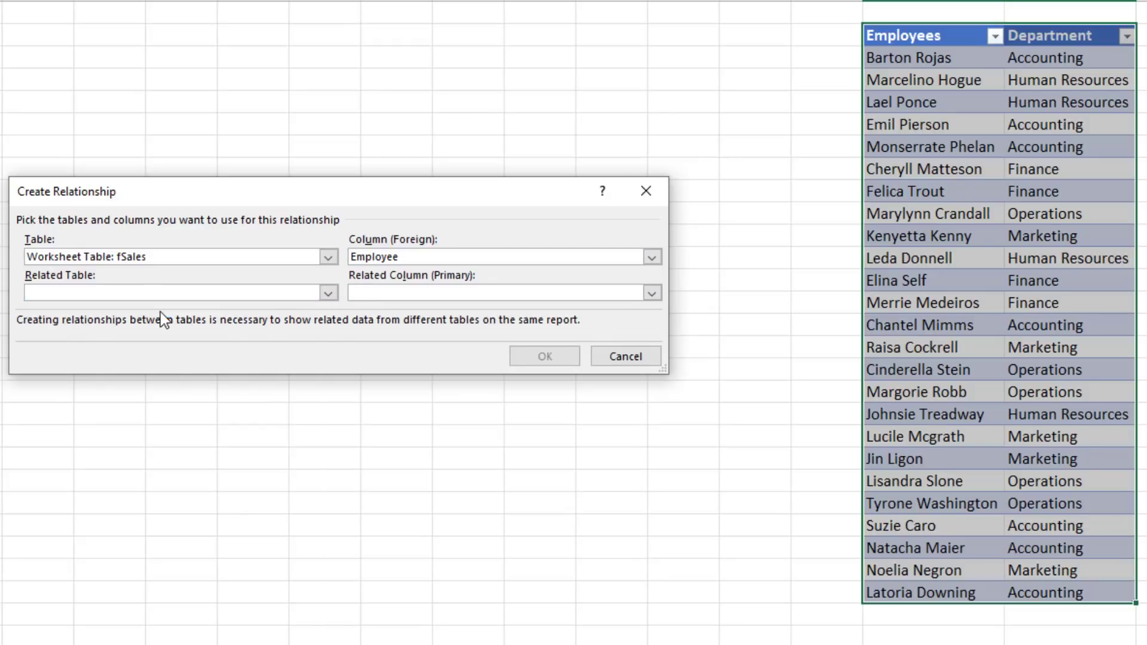
pyautogui.click(370, 295)
pyautogui.click(377, 328)
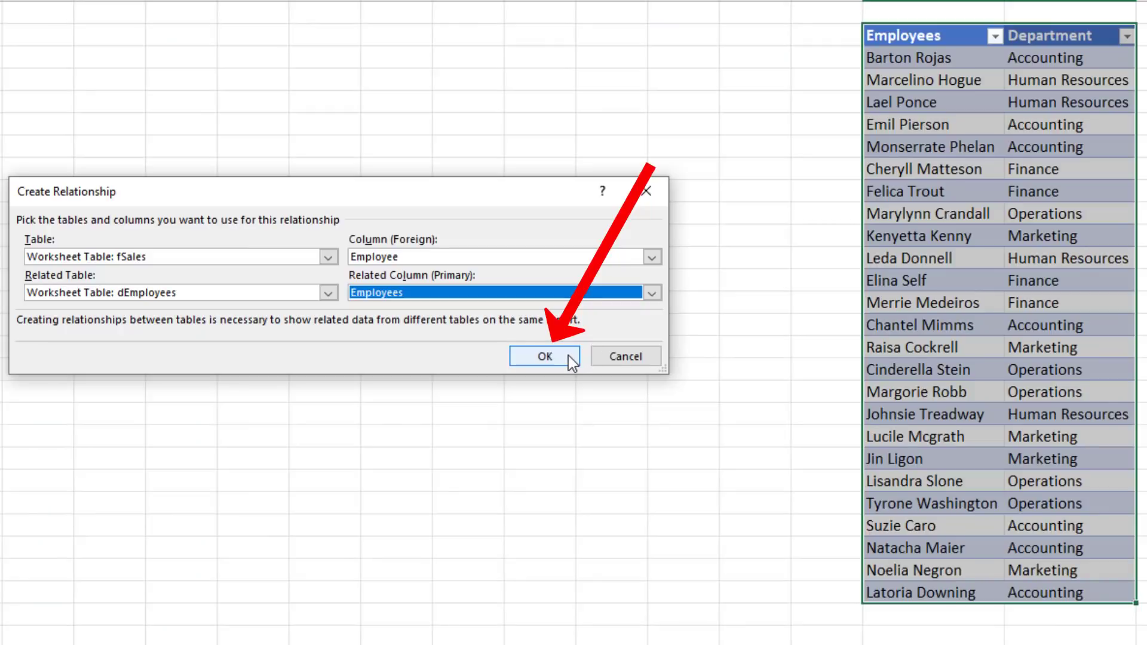
pyautogui.click(735, 358)
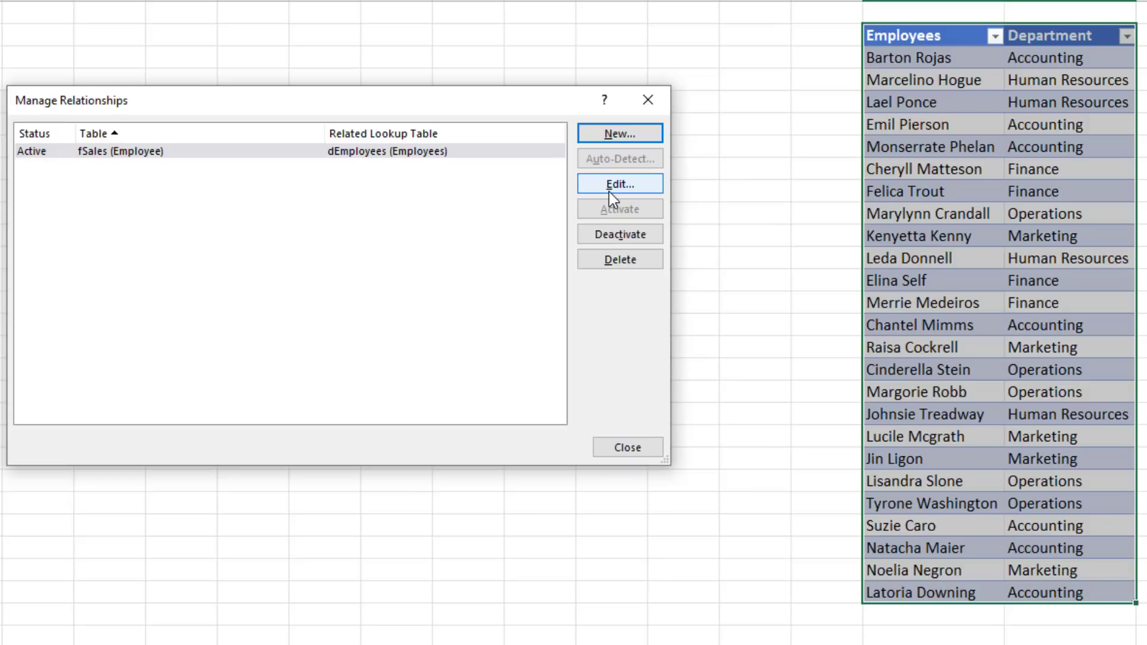
pyautogui.click(647, 100)
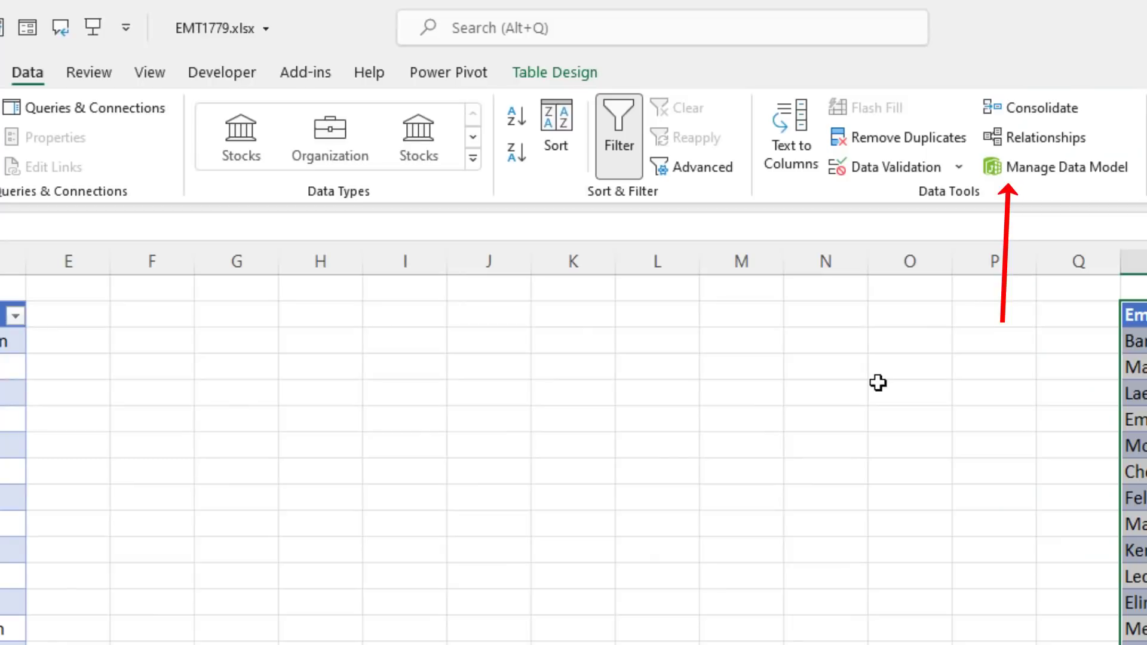
# - Open the data model in Power Pivot and switch to Diagram View
pyautogui.click(1047, 169)
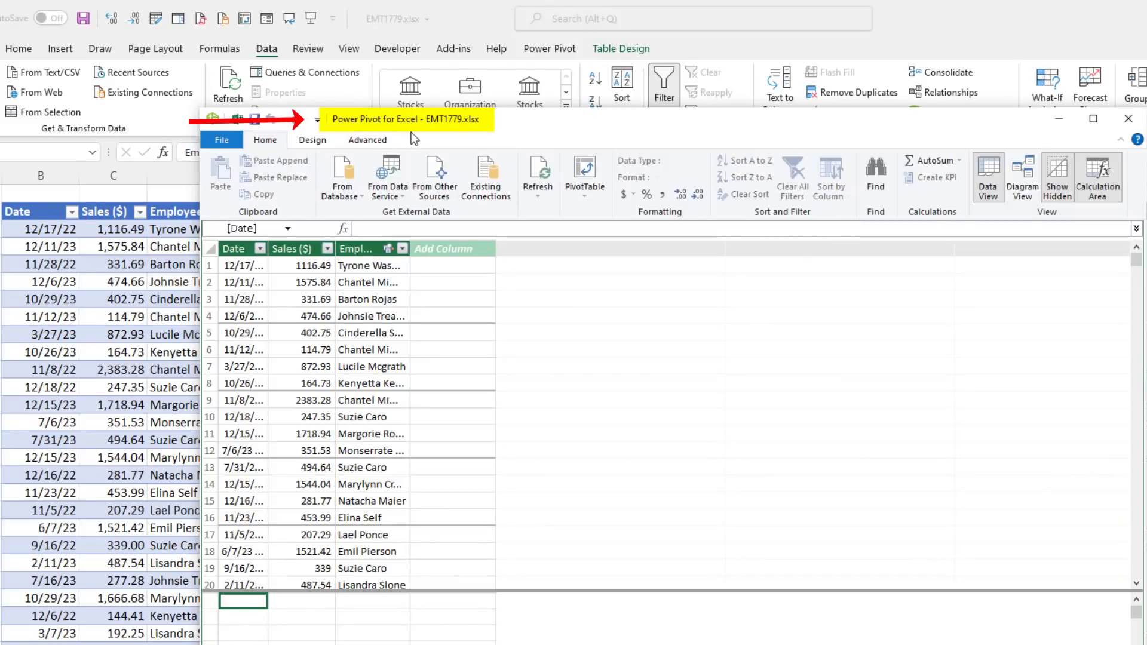
pyautogui.click(1023, 190)
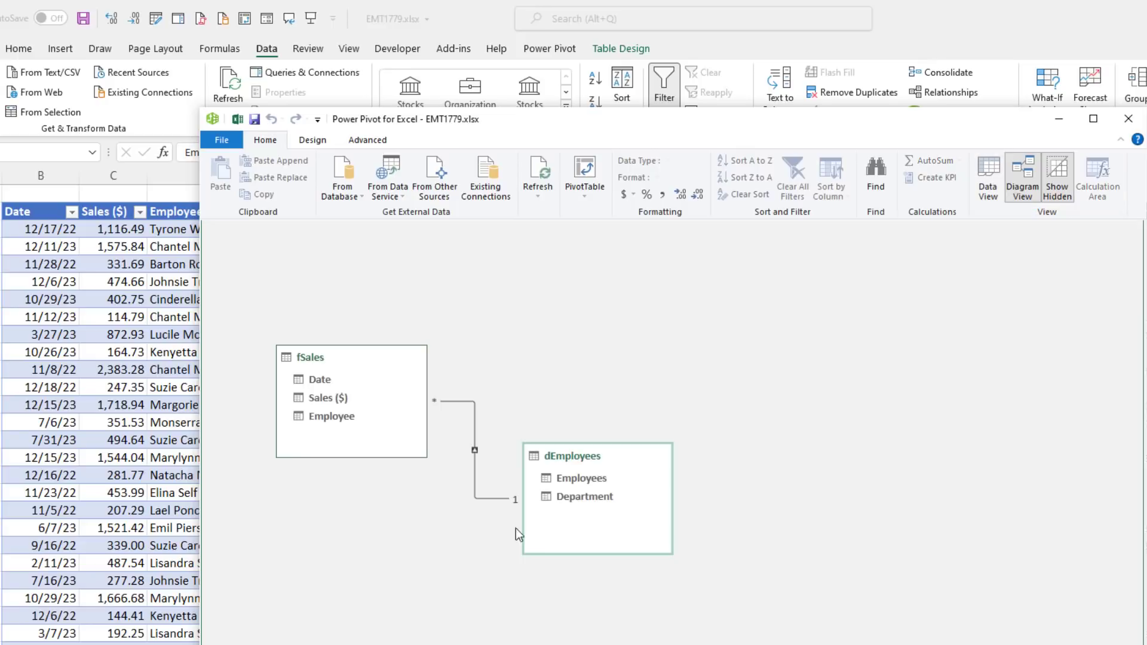
pyautogui.moveTo(476, 477)
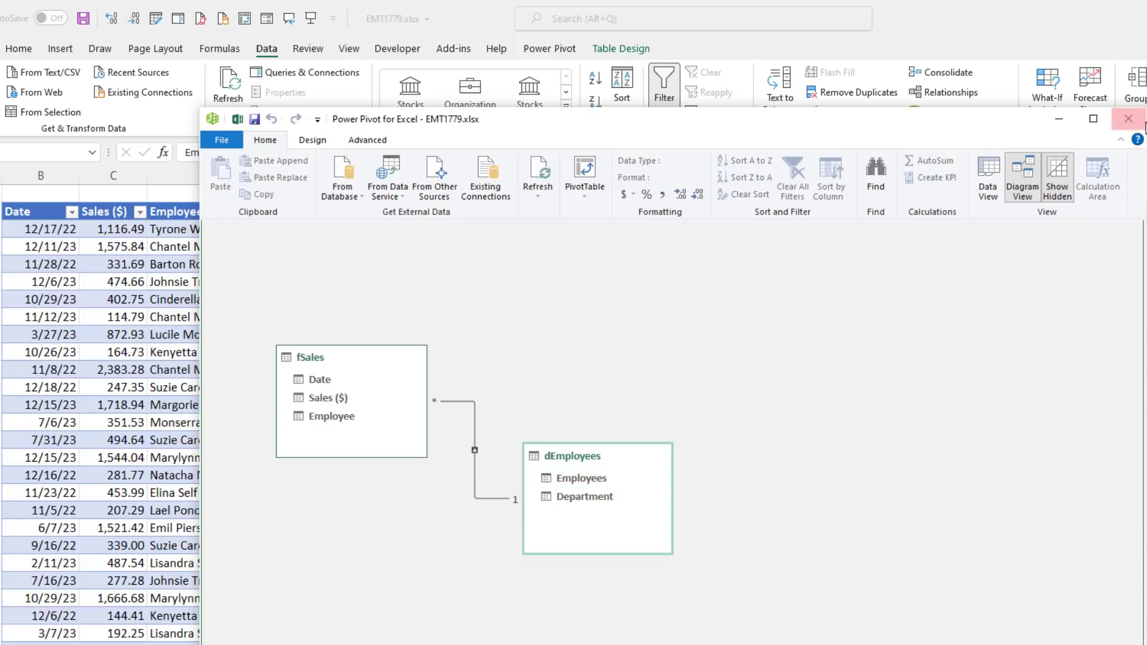
# - Close Power Pivot and insert a From Data Model PivotTable at G2 on the existing worksheet
pyautogui.click(1128, 123)
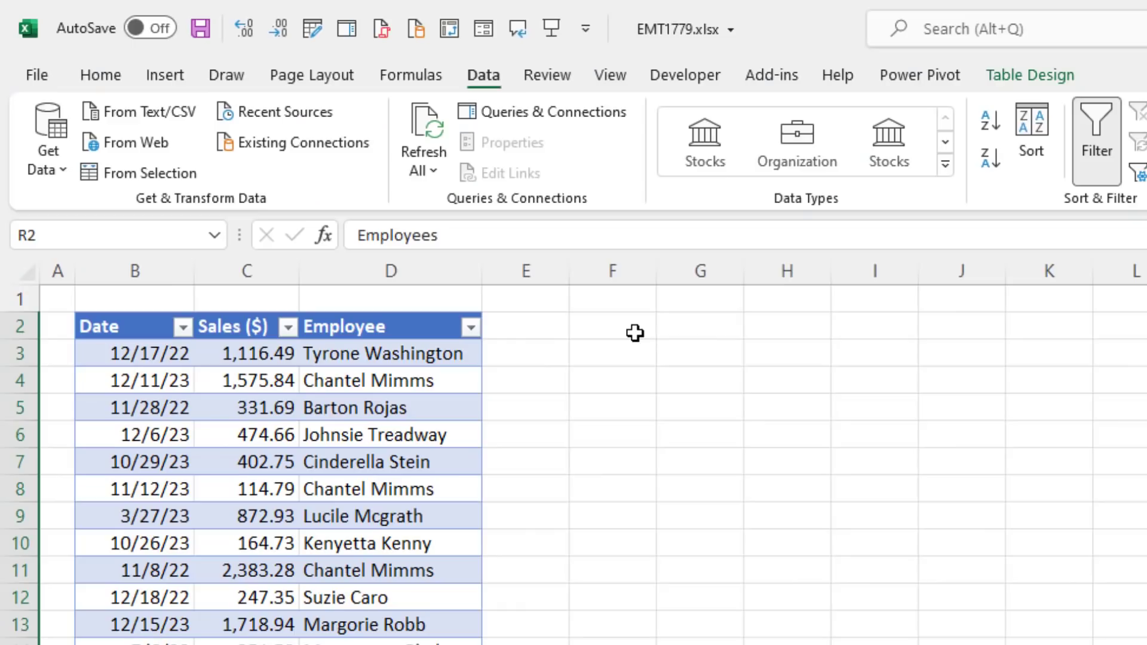
pyautogui.click(365, 216)
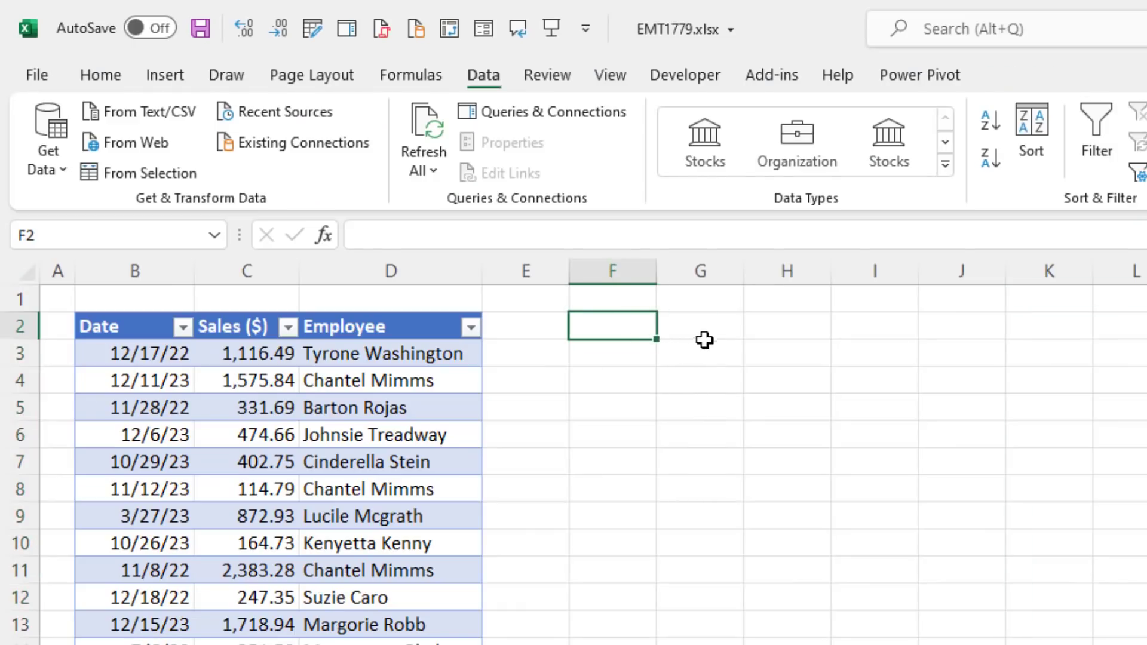
pyautogui.click(705, 338)
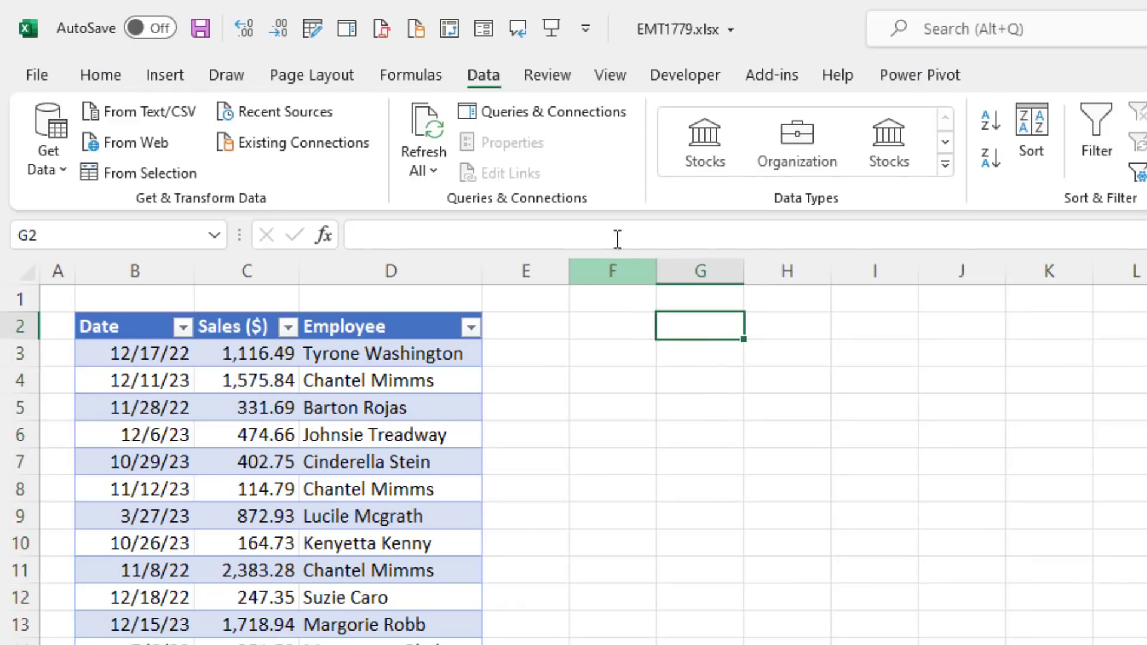
pyautogui.click(172, 77)
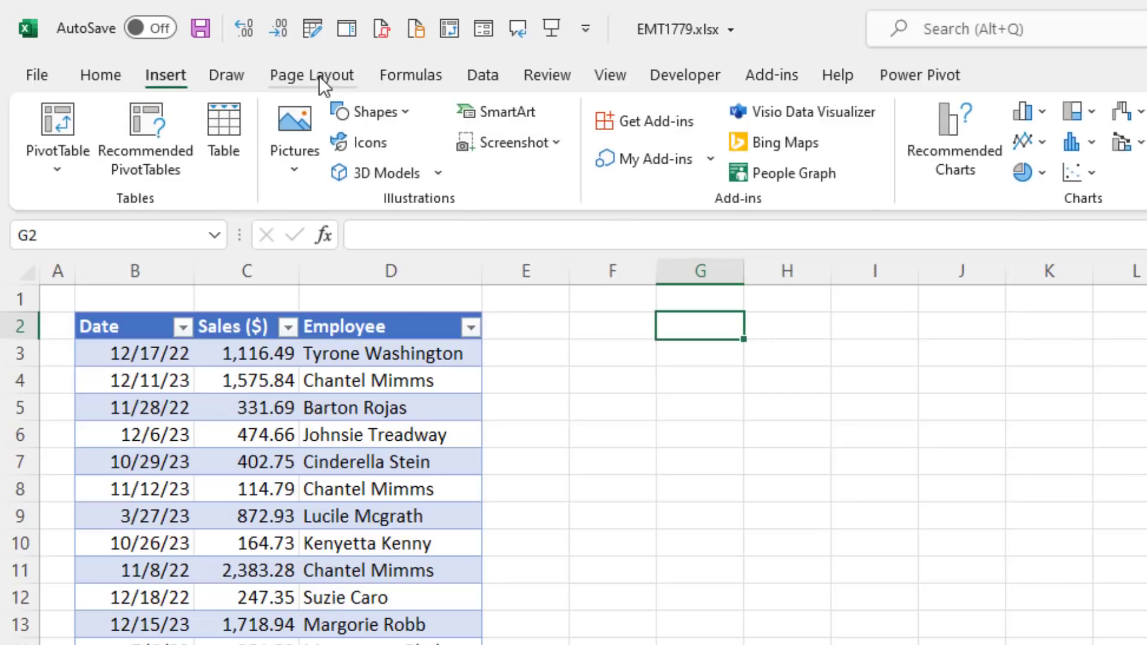
pyautogui.click(70, 173)
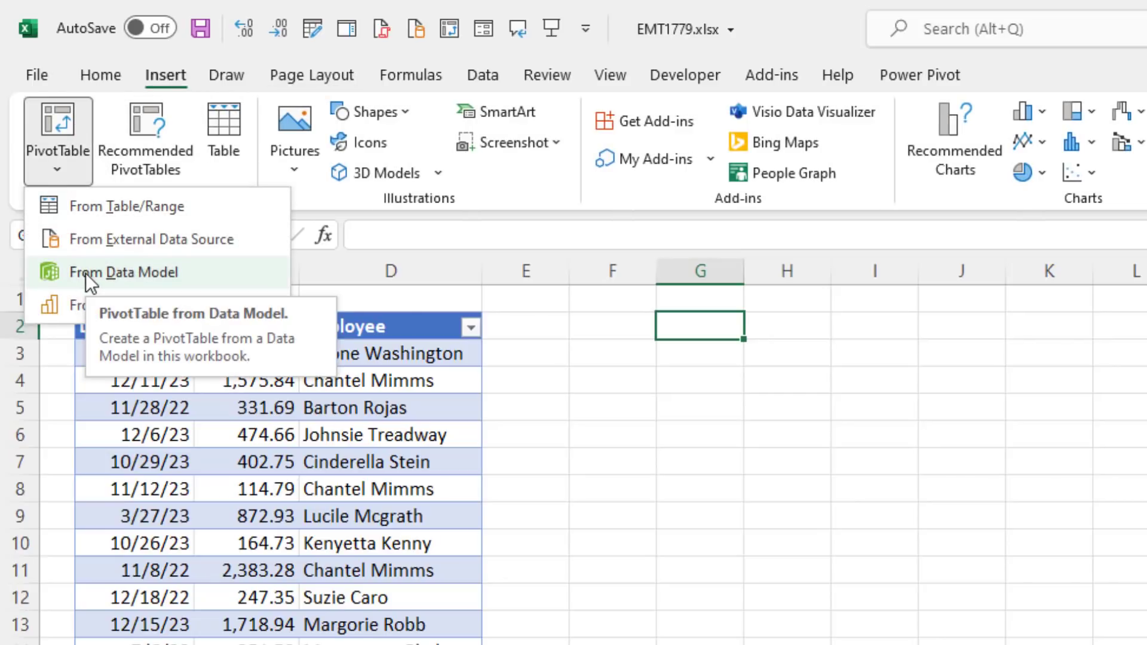
pyautogui.click(208, 273)
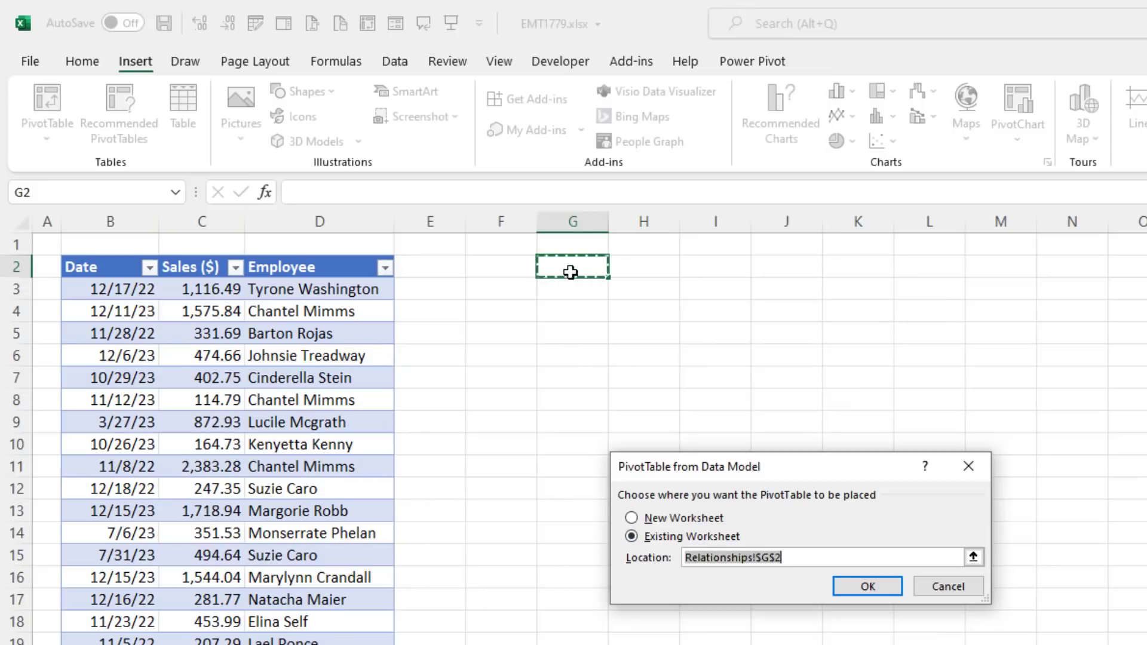
pyautogui.click(863, 587)
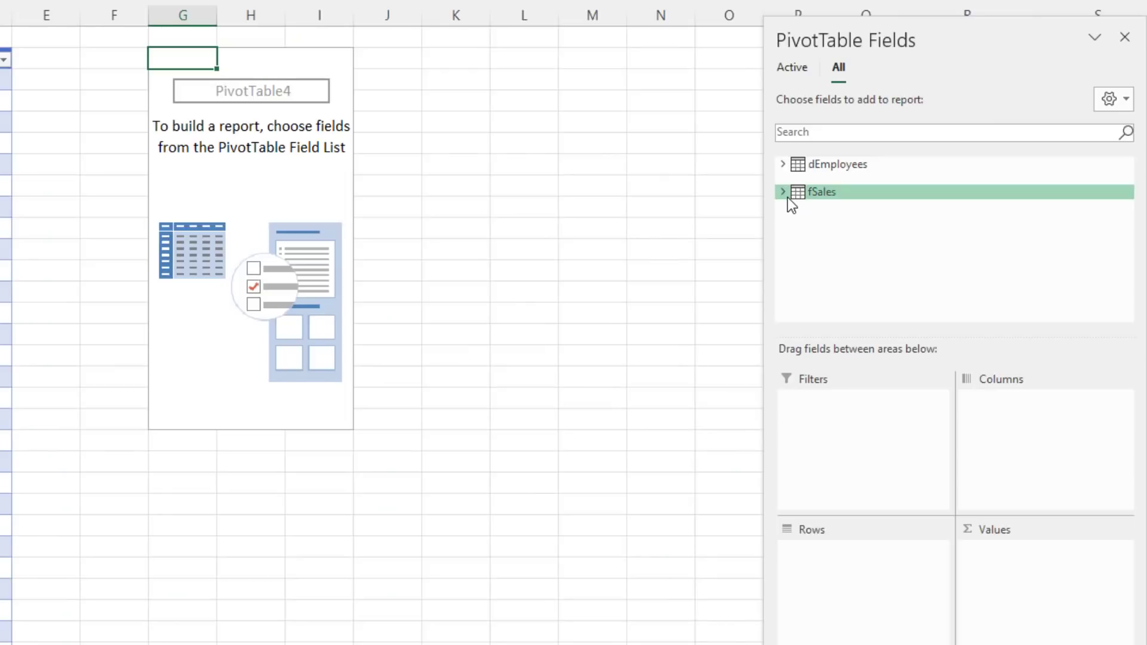
# - Add Date to rows, remove the Date and quarter levels, and move years to columns
pyautogui.click(784, 192)
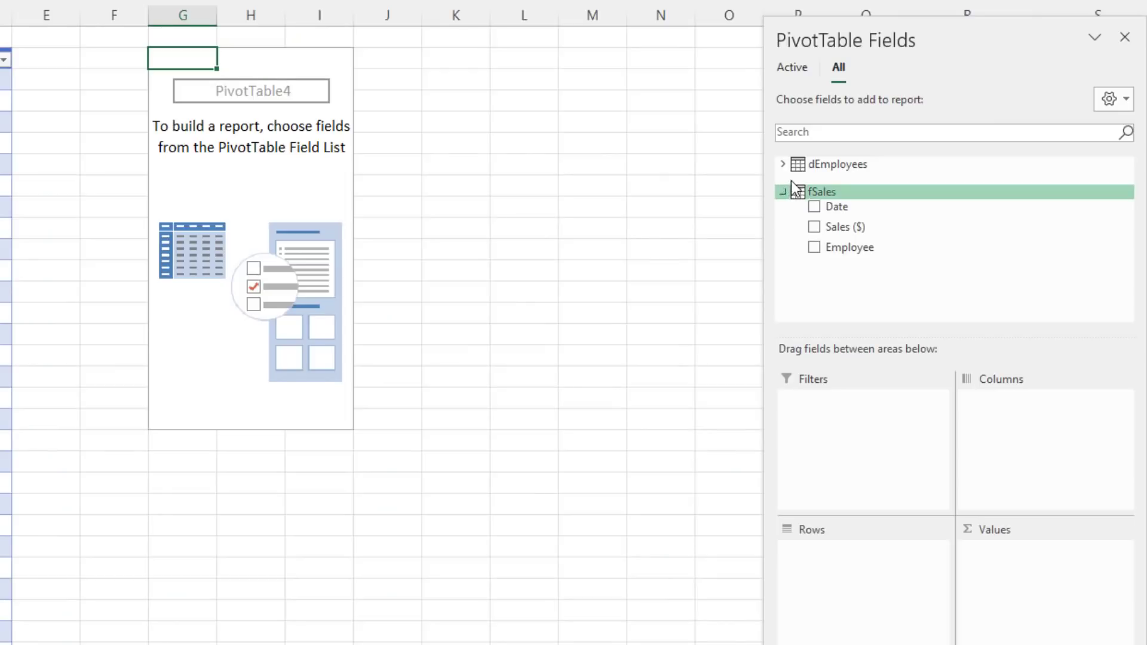
pyautogui.click(783, 166)
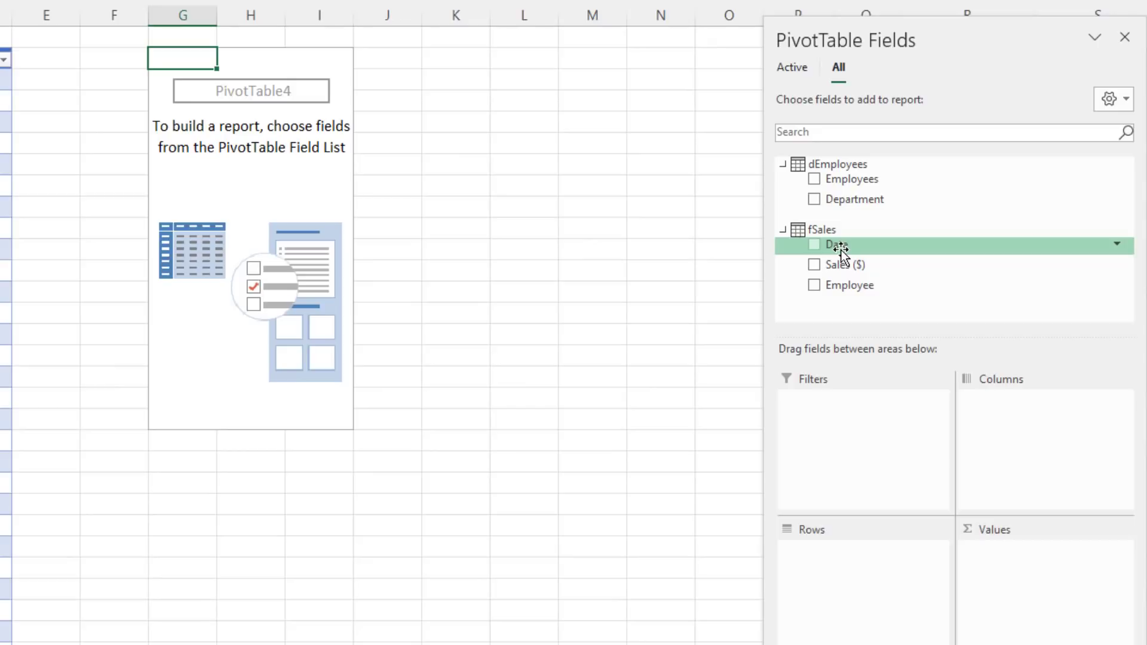
pyautogui.moveTo(840, 249); pyautogui.dragTo(866, 575)
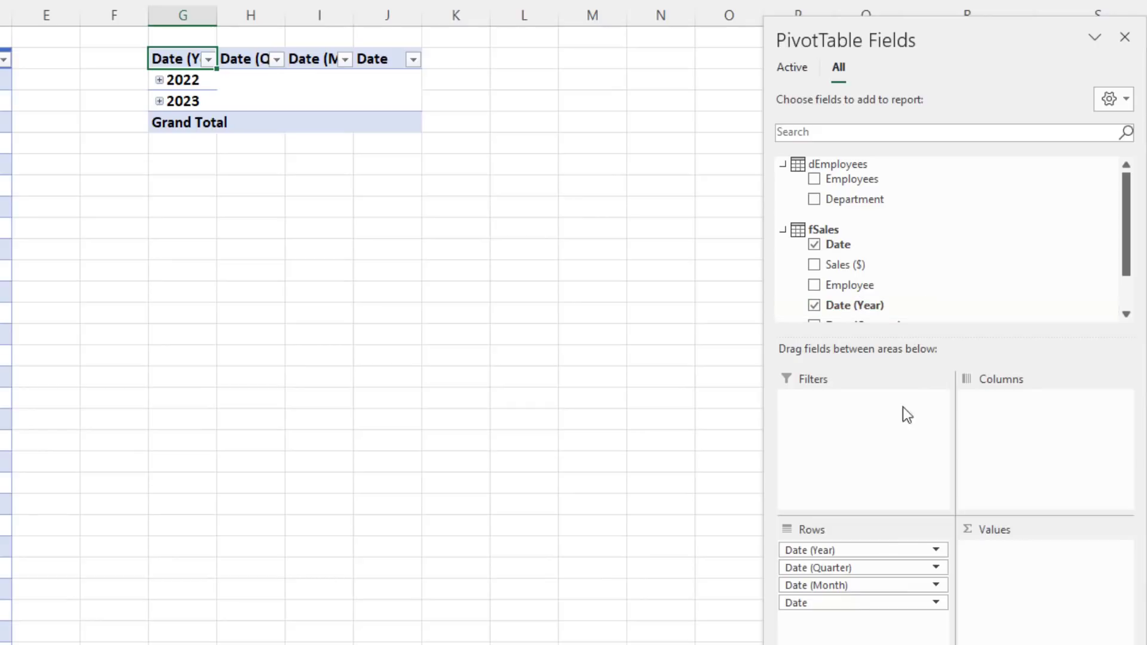
pyautogui.moveTo(845, 604); pyautogui.dragTo(687, 563)
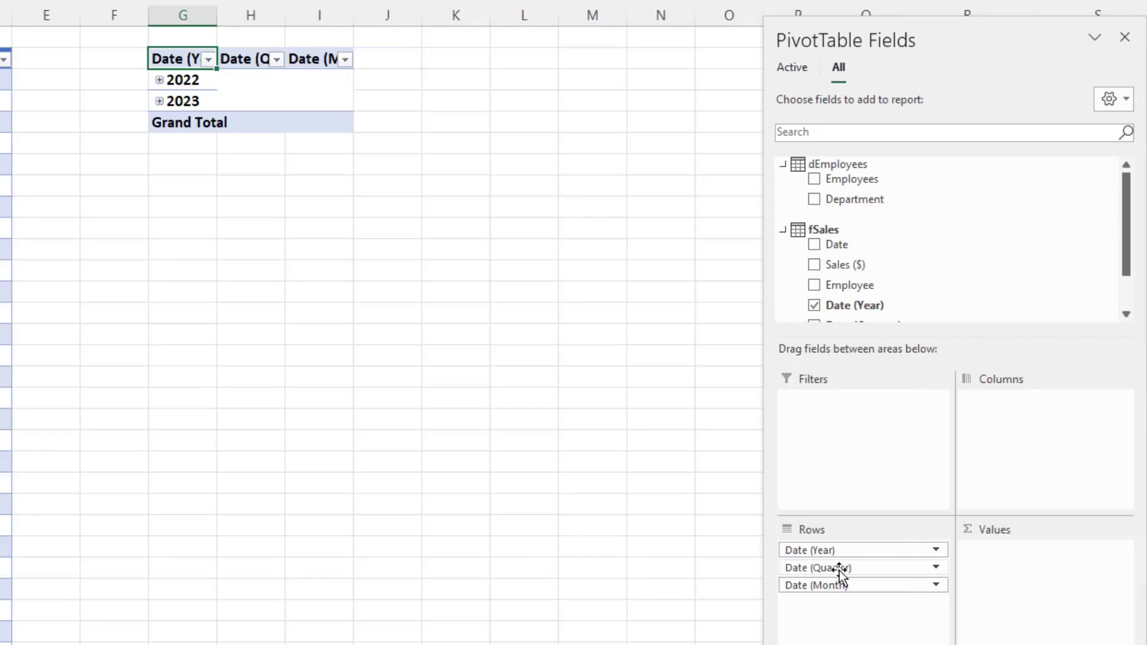
pyautogui.moveTo(840, 571); pyautogui.dragTo(658, 528)
pyautogui.moveTo(835, 550); pyautogui.dragTo(1013, 433)
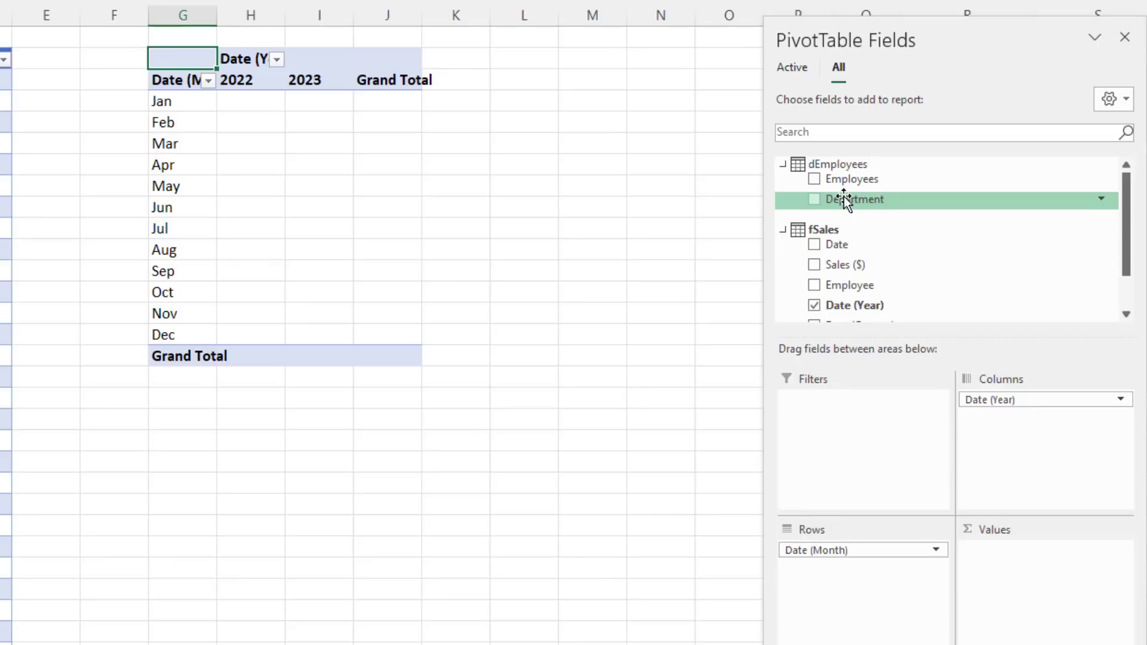
# - Add Department and Employees under the months and sum Sales ($) as values
pyautogui.moveTo(843, 196); pyautogui.dragTo(876, 586)
pyautogui.moveTo(838, 164); pyautogui.dragTo(897, 559)
pyautogui.moveTo(844, 250); pyautogui.dragTo(1011, 565)
# - Format the pivot sales as Number with 0 decimals and a thousands separator, then AutoFit columns G–L
pyautogui.rightClick(419, 123)
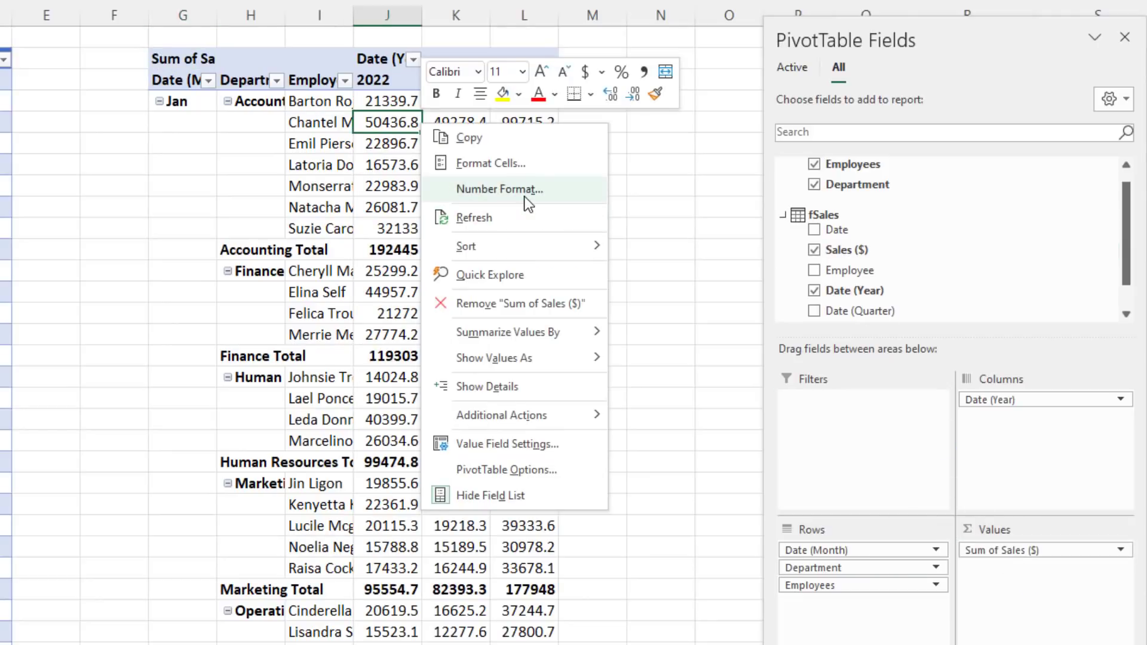
pyautogui.click(499, 189)
pyautogui.click(316, 57)
pyautogui.click(420, 108)
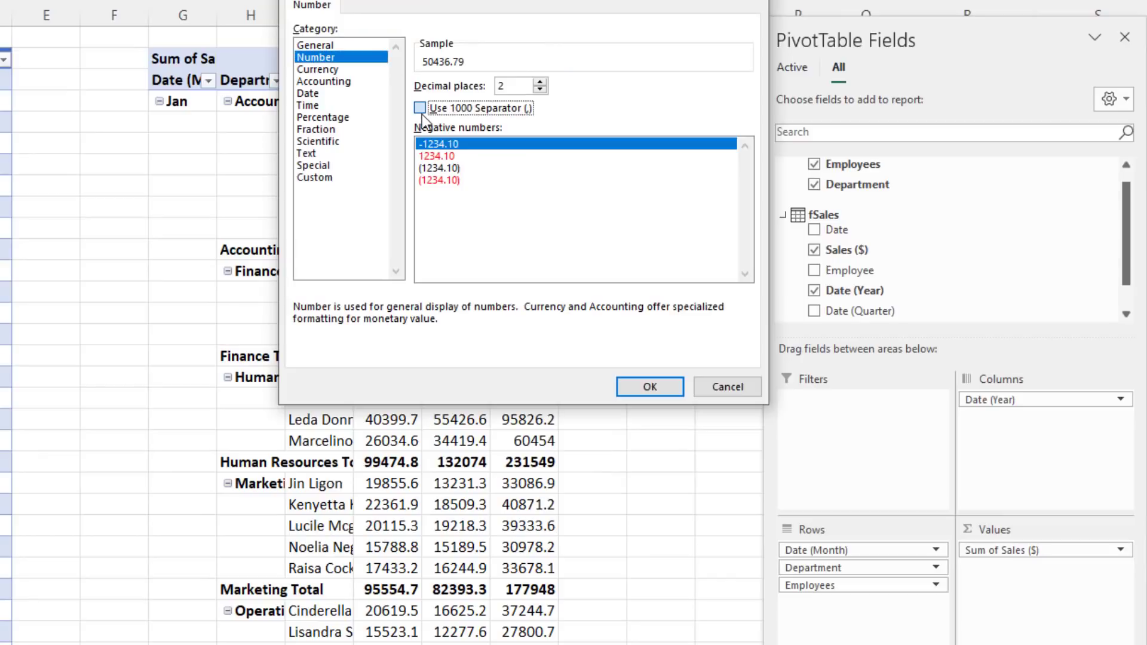
pyautogui.click(540, 89)
pyautogui.click(539, 89)
pyautogui.click(648, 387)
pyautogui.moveTo(187, 15); pyautogui.dragTo(494, 15)
pyautogui.doubleClick(493, 16)
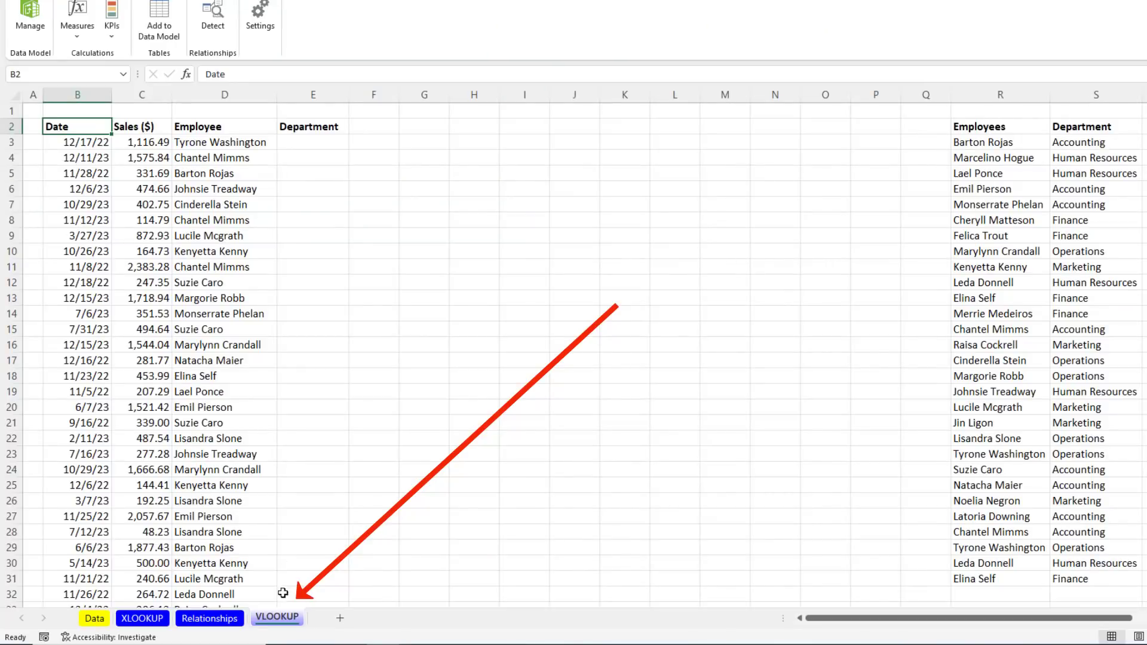
# - Enter =VLOOKUP(D3,$R$3:$S$31,2,0) in E3 so it returns Operations
pyautogui.click(294, 142)
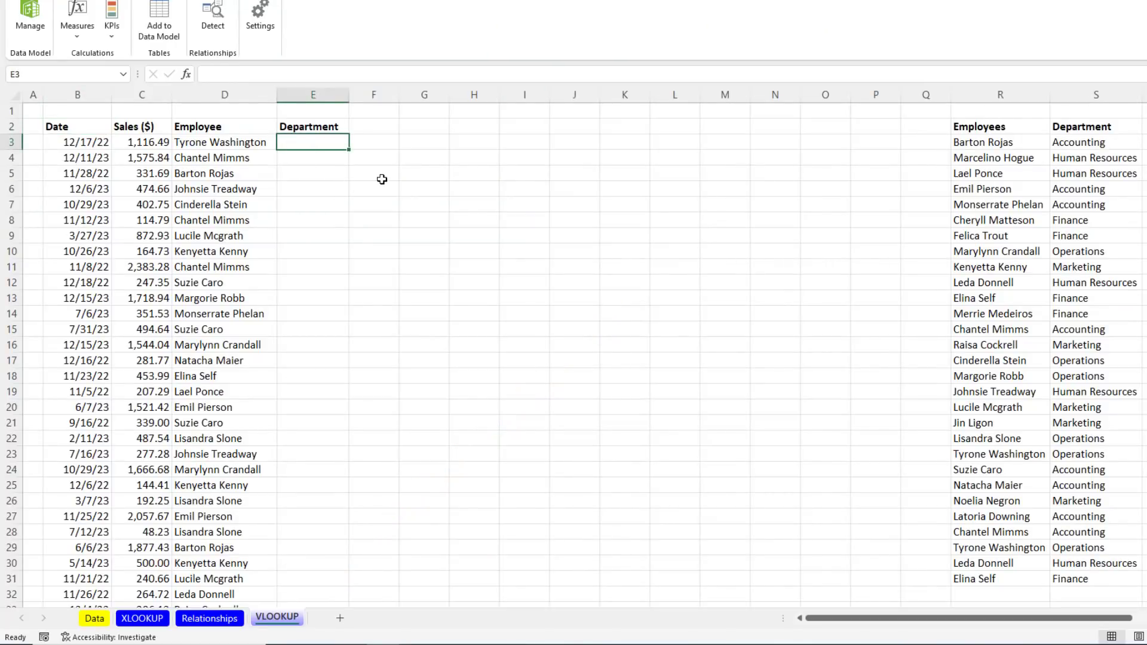
pyautogui.write('=')
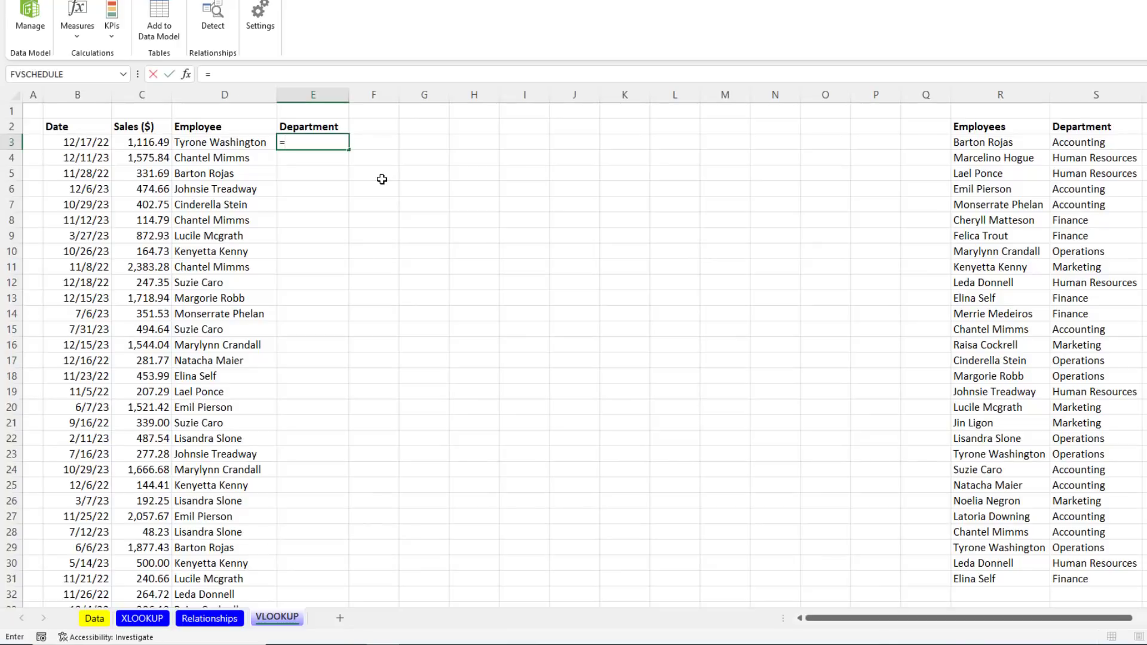
pyautogui.write('vl')
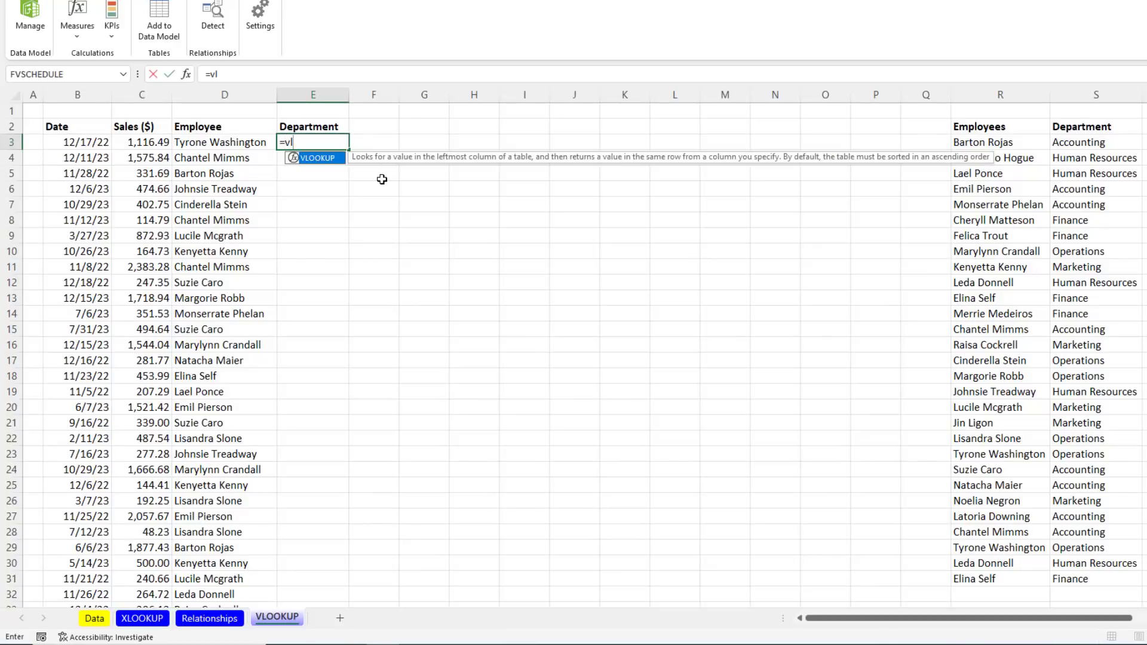
pyautogui.press('Tab')
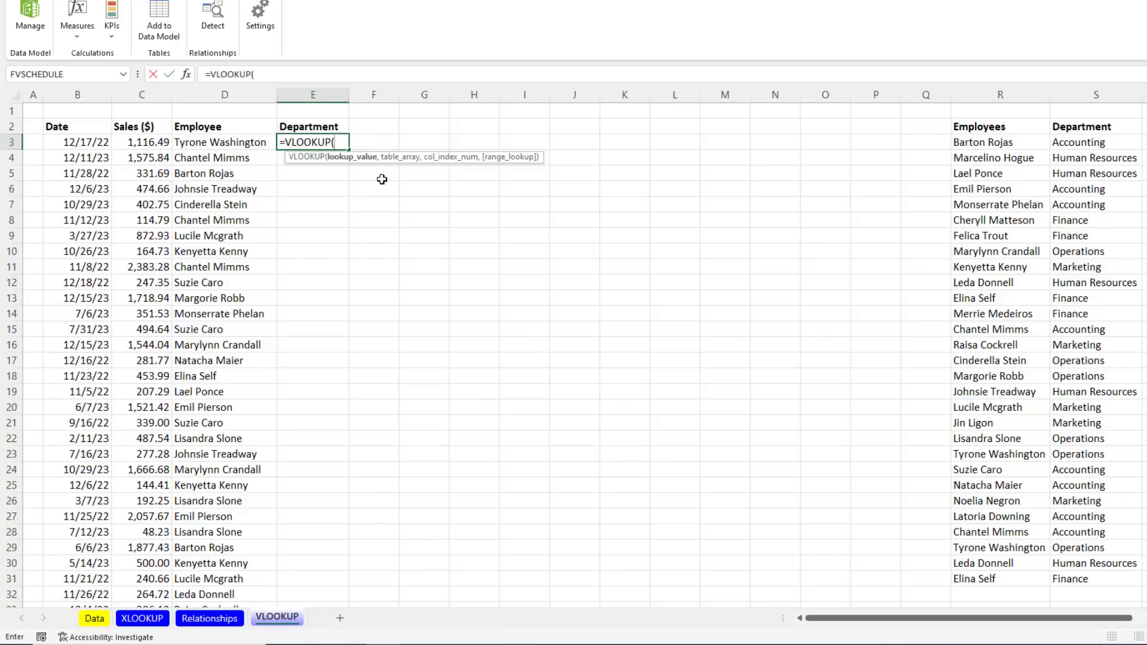
pyautogui.click(250, 140)
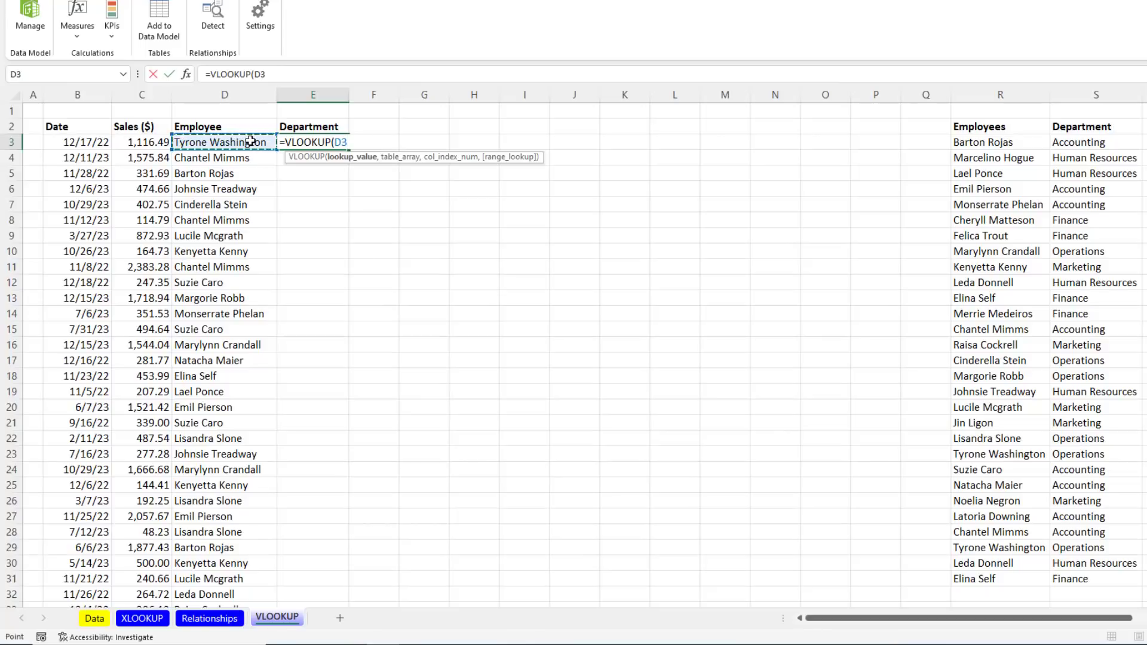
pyautogui.write(',')
pyautogui.moveTo(994, 146); pyautogui.dragTo(1070, 583)
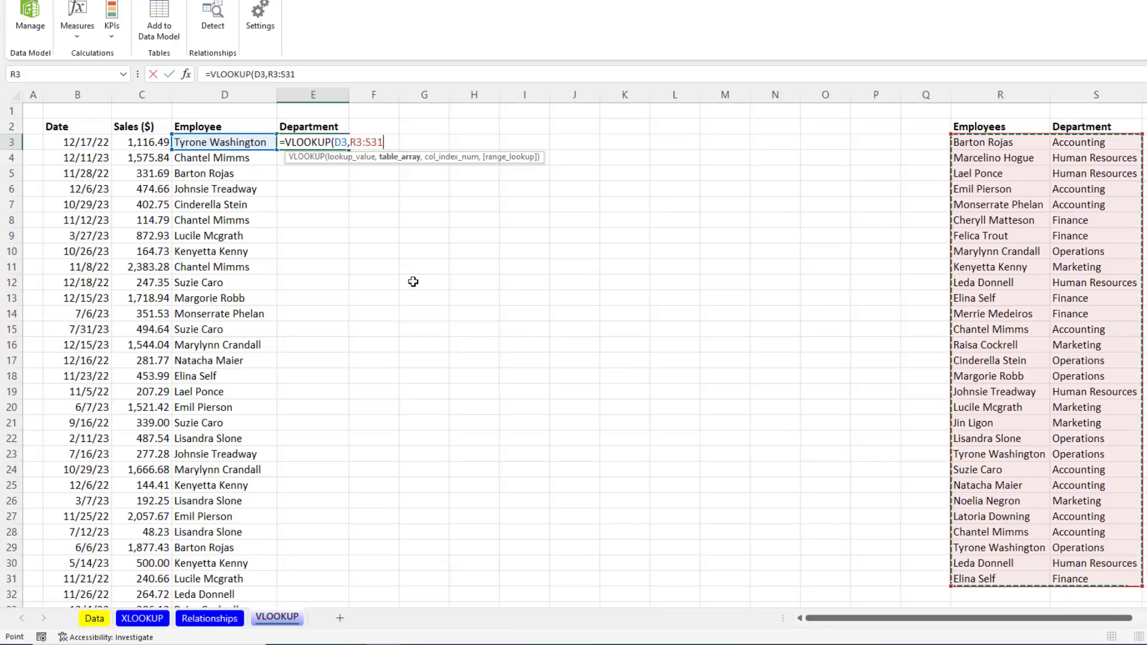
pyautogui.press('F4')
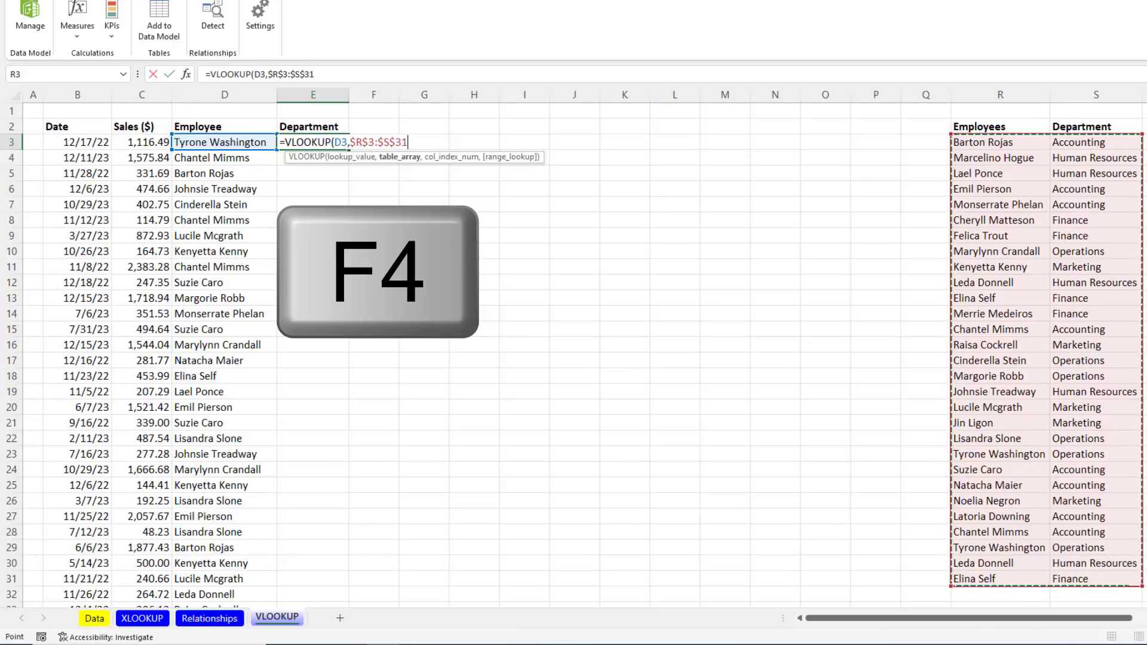
pyautogui.write(',')
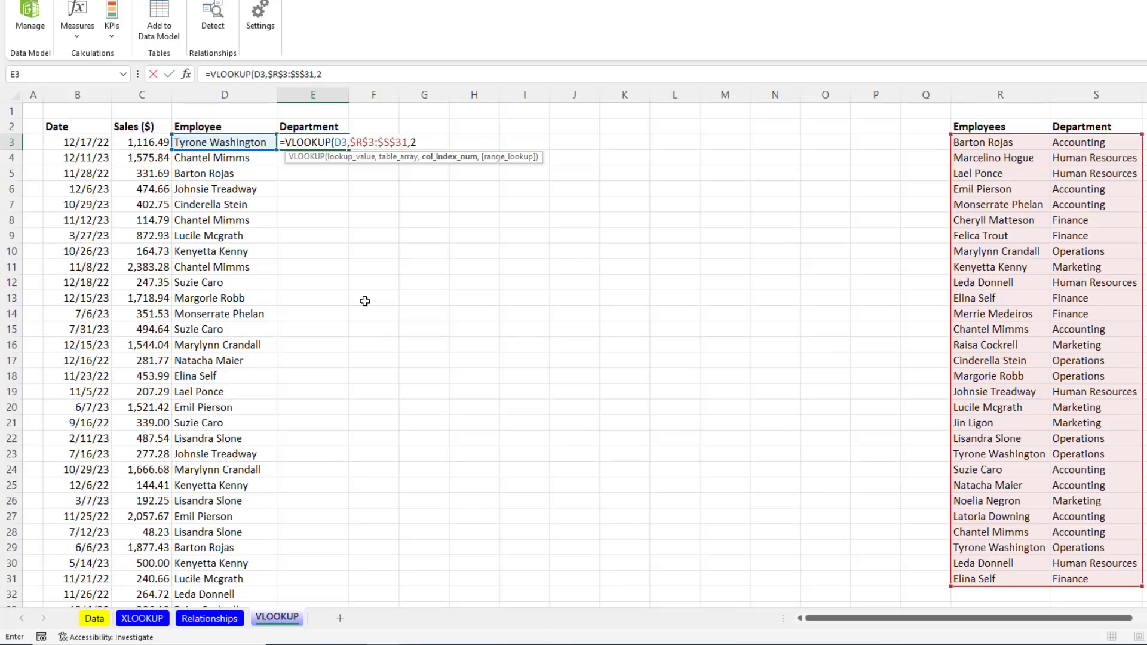
pyautogui.write('2,')
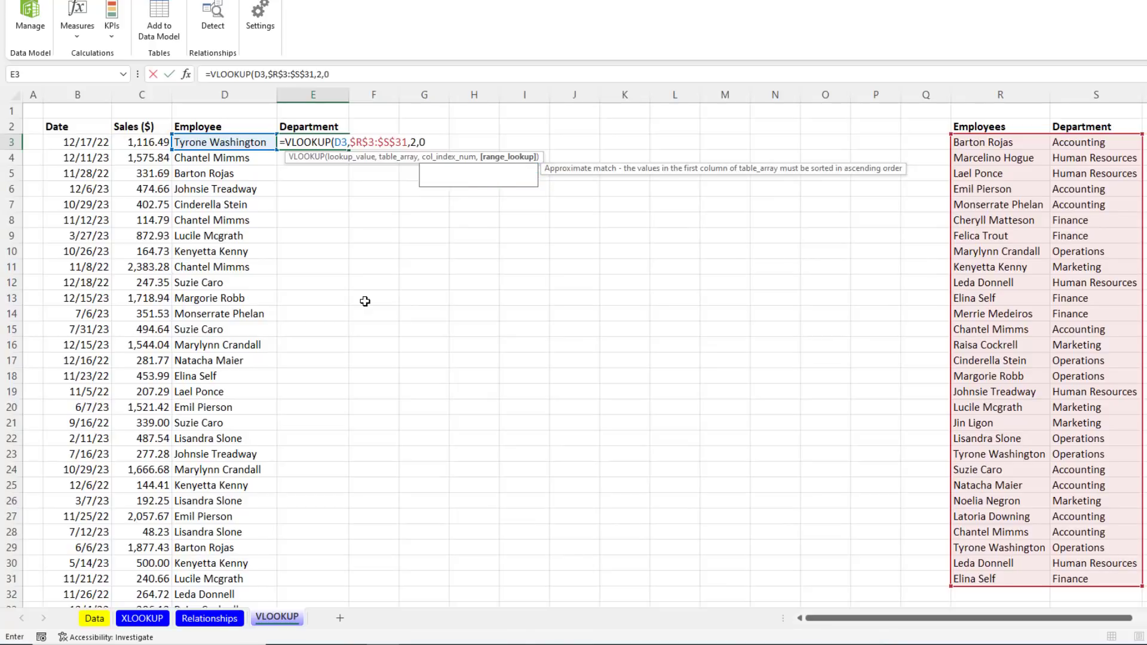
pyautogui.write('0)')
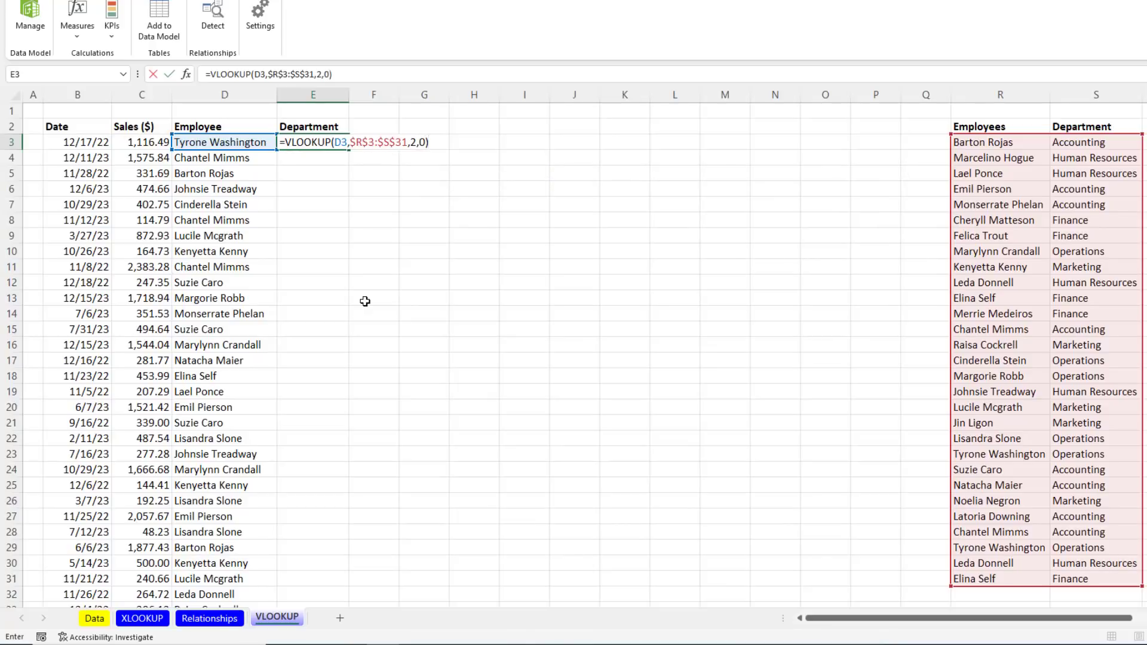
pyautogui.hotkey('ctrl', 'Return')
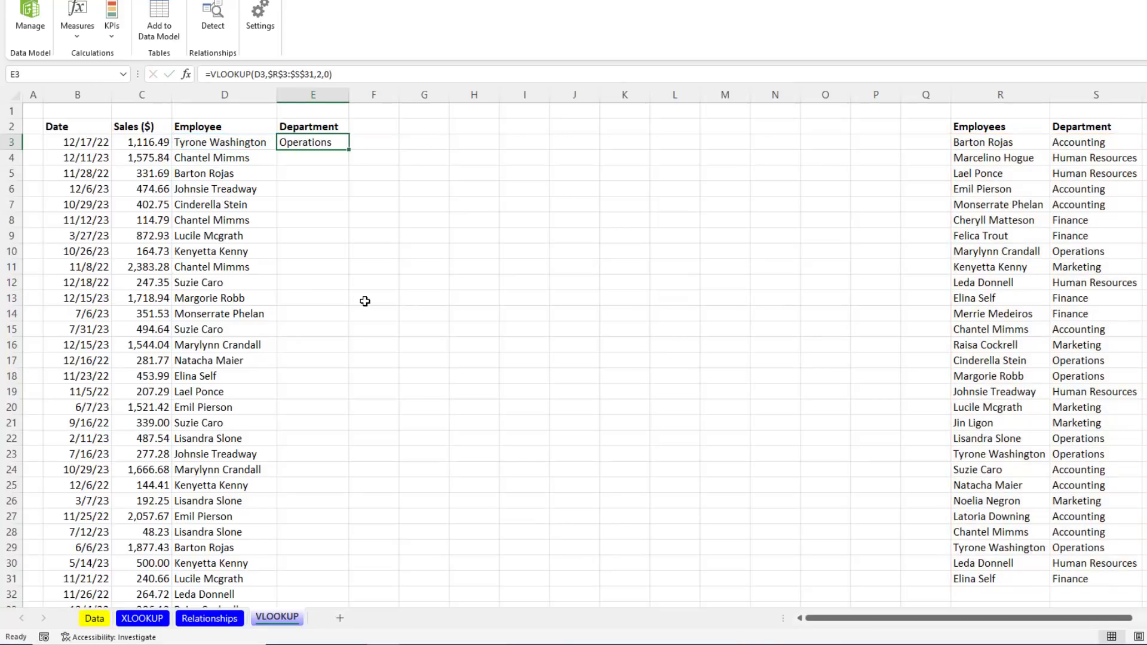
# - Fill the E3 lookup down the Department column and check the formula in the last row
pyautogui.doubleClick(349, 152)
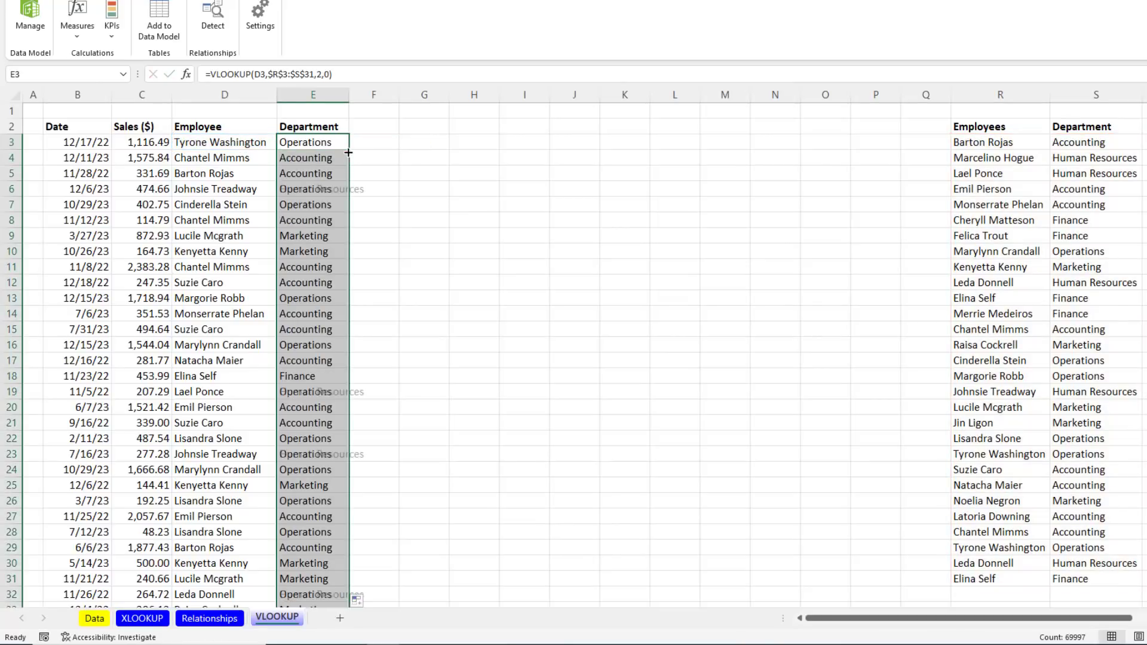
pyautogui.click(316, 235)
pyautogui.hotkey('ctrl', 'Down')
pyautogui.press('F2')
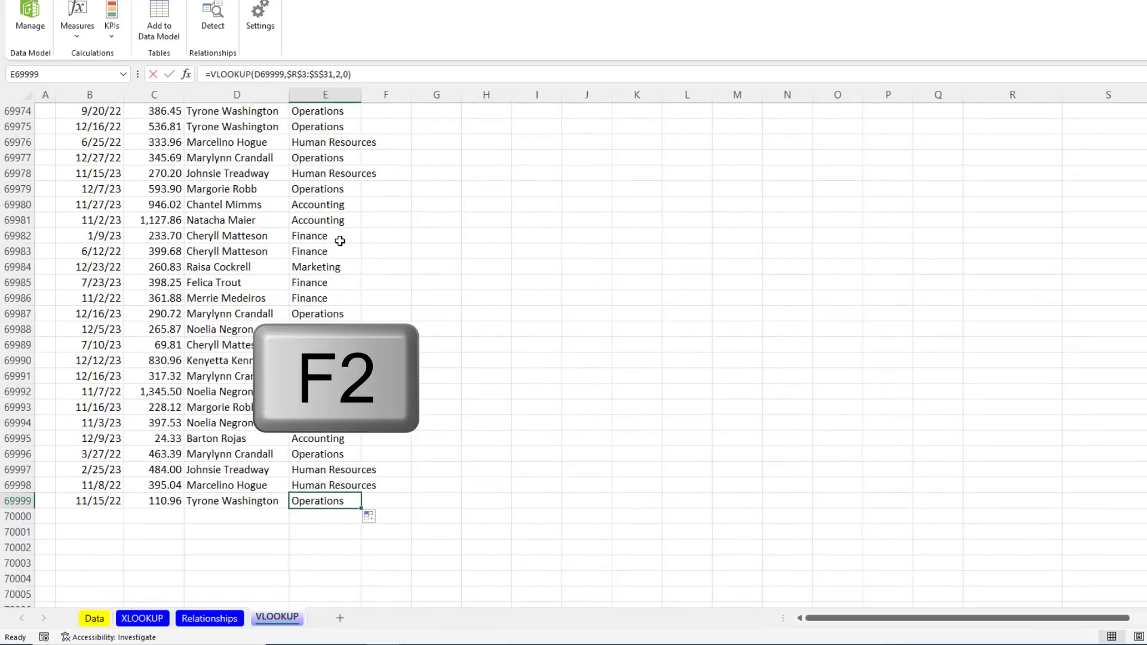
pyautogui.press('Escape')
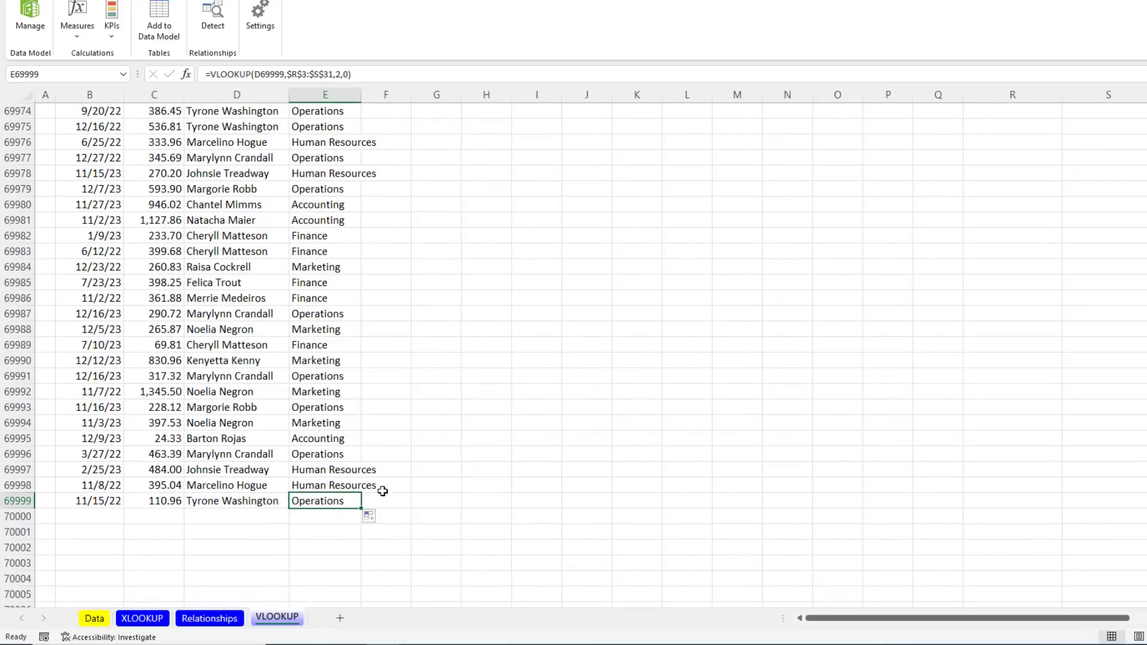
pyautogui.hotkey('ctrl', 'Up')
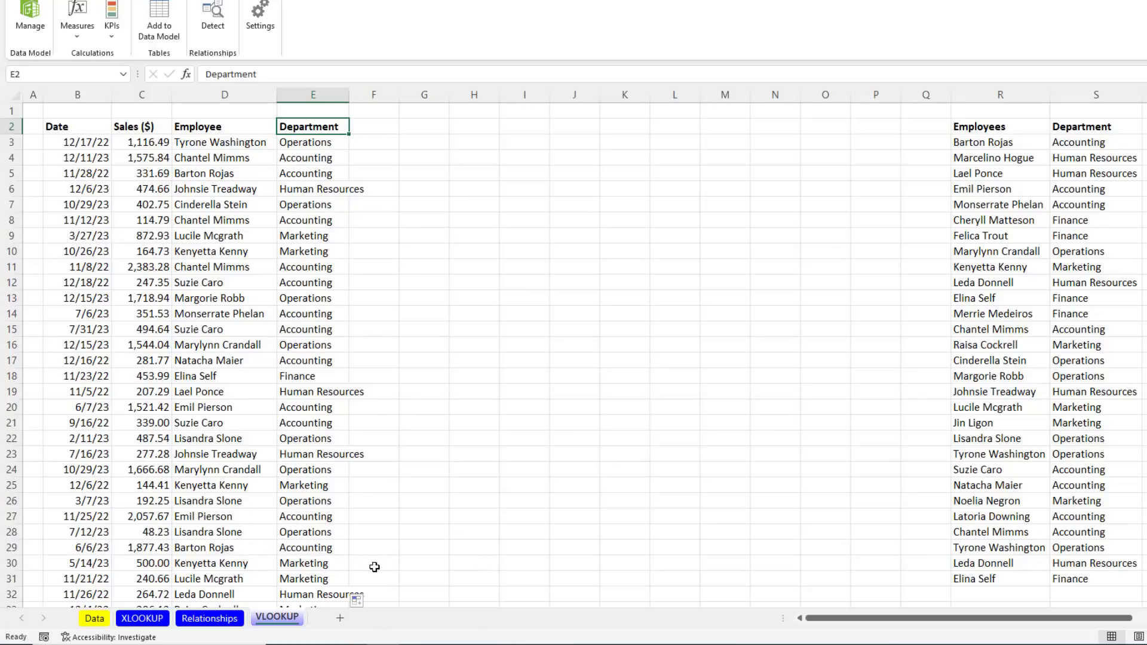
pyautogui.click(292, 261)
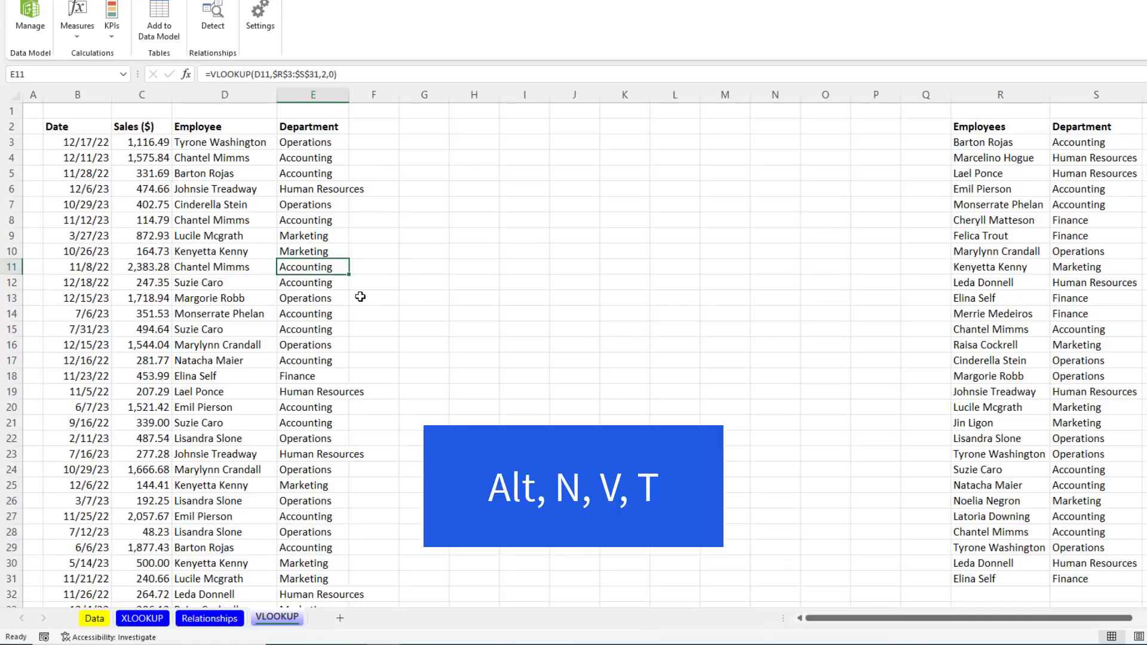
# - Insert a new PivotTable from the sales data at cell G2
pyautogui.hotkey('alt', 'n')
pyautogui.press('v')
pyautogui.press('t')
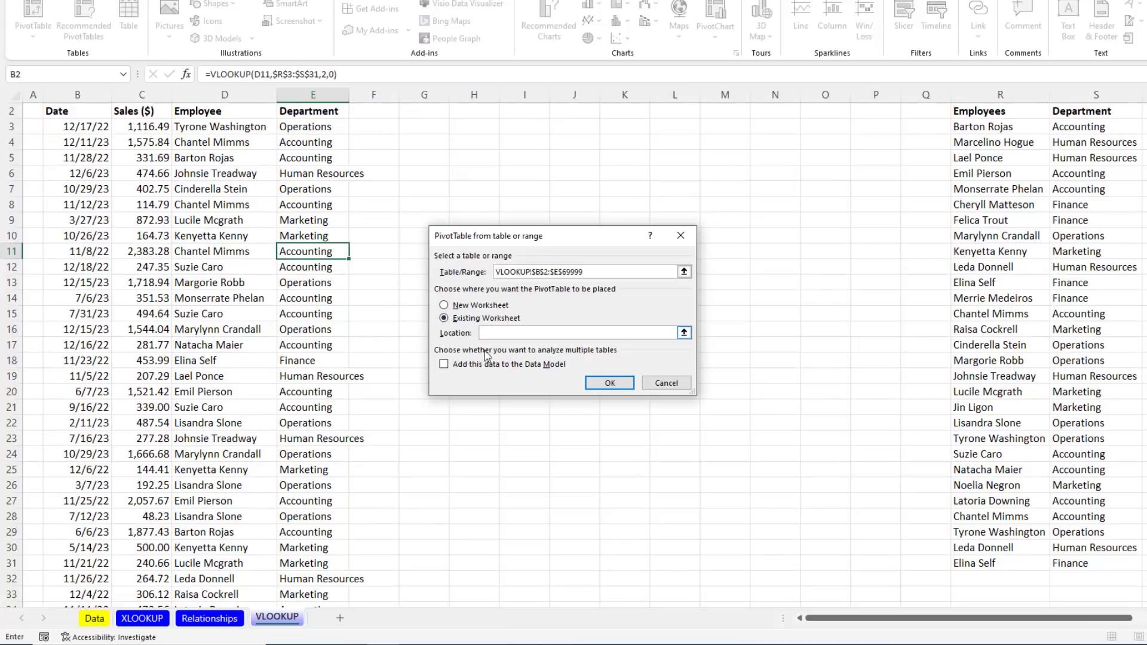
pyautogui.scroll(1, 430, 180)
pyautogui.click(430, 126)
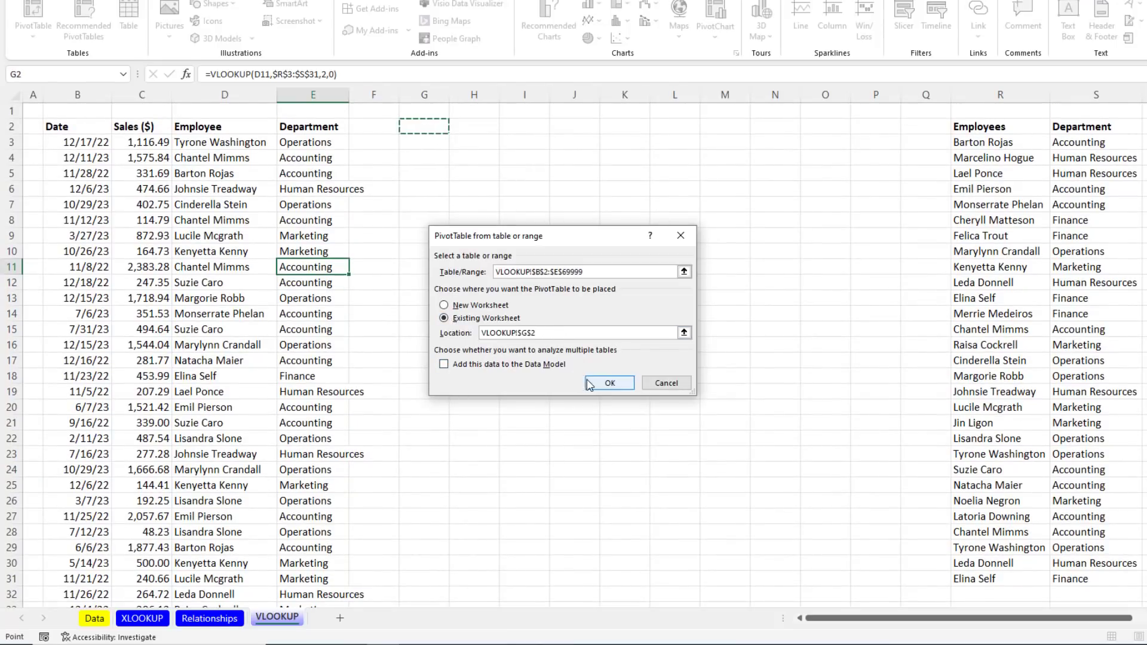
pyautogui.click(604, 382)
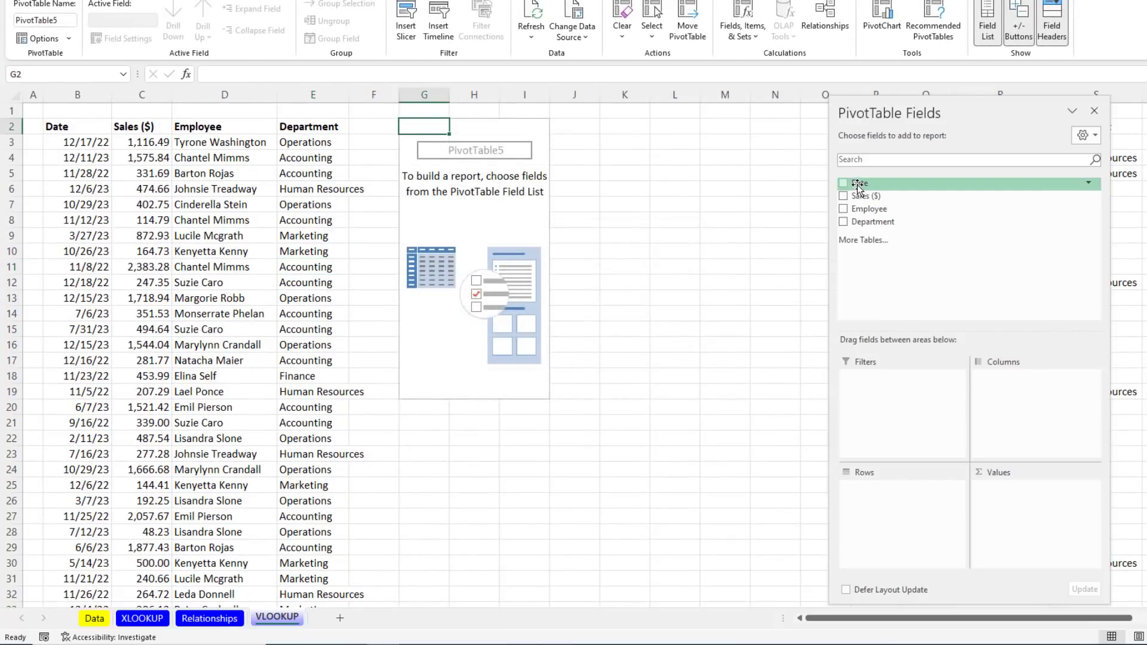
# - Lay out months and Employee as rows with years as columns, expanding every month
pyautogui.moveTo(860, 183); pyautogui.dragTo(808, 515)
pyautogui.moveTo(877, 500); pyautogui.dragTo(1022, 428)
pyautogui.moveTo(866, 212); pyautogui.dragTo(923, 525)
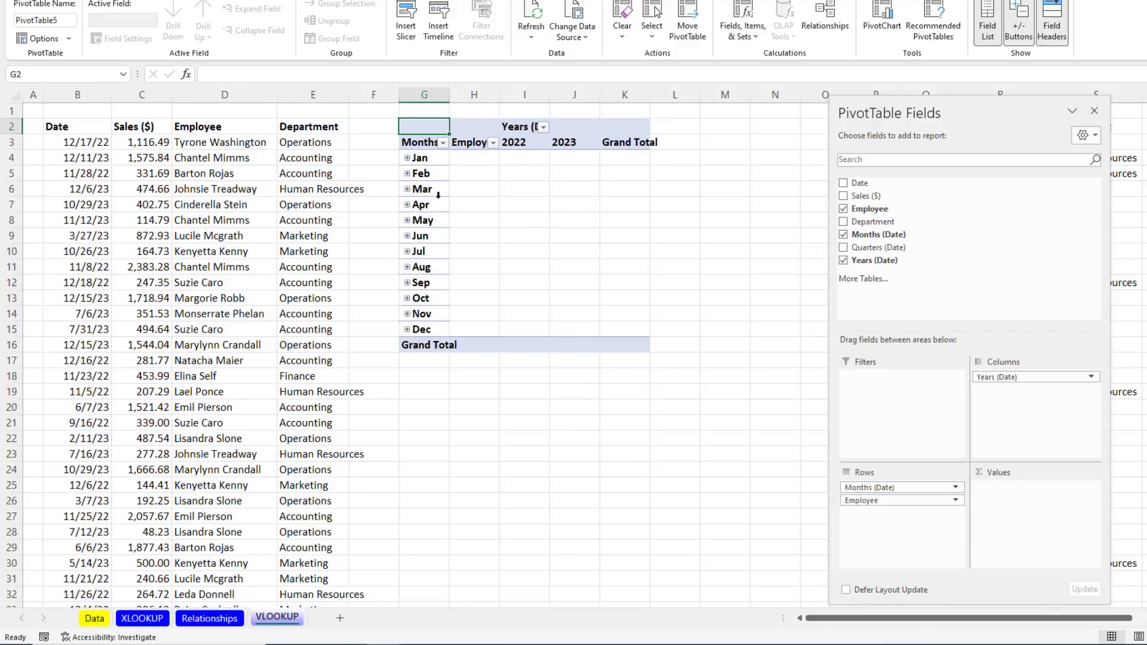
pyautogui.rightClick(441, 203)
pyautogui.moveTo(497, 335)
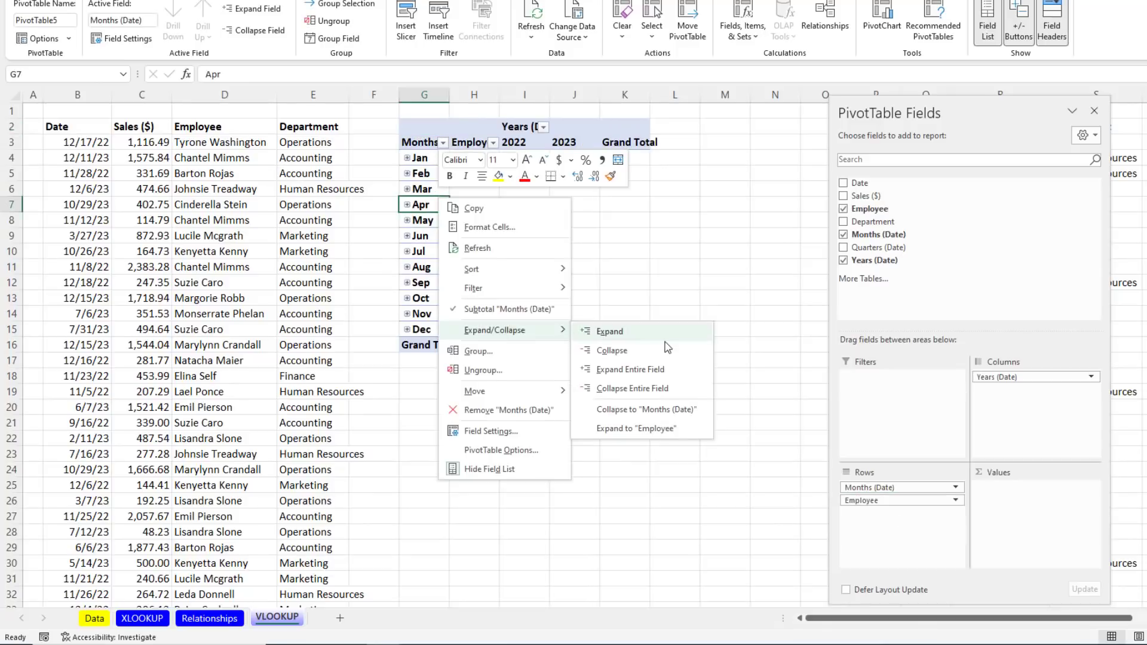
pyautogui.click(670, 374)
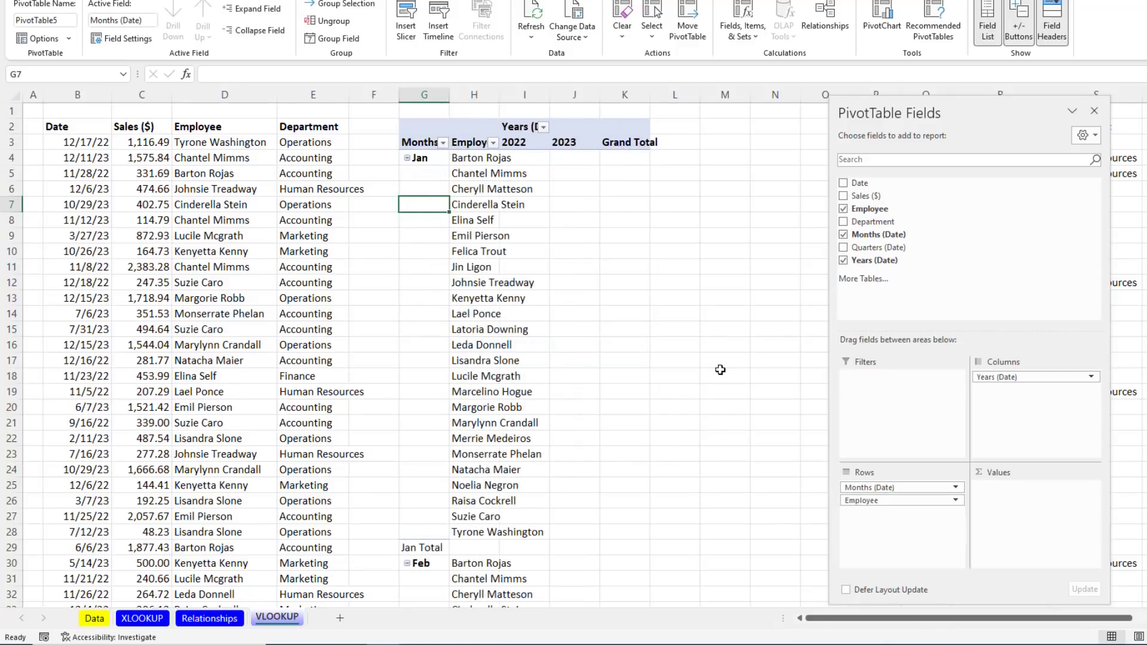
# - Sum Sales ($) as the pivot values, shown as comma-separated whole numbers
pyautogui.moveTo(857, 199); pyautogui.dragTo(1010, 488)
pyautogui.rightClick(526, 159)
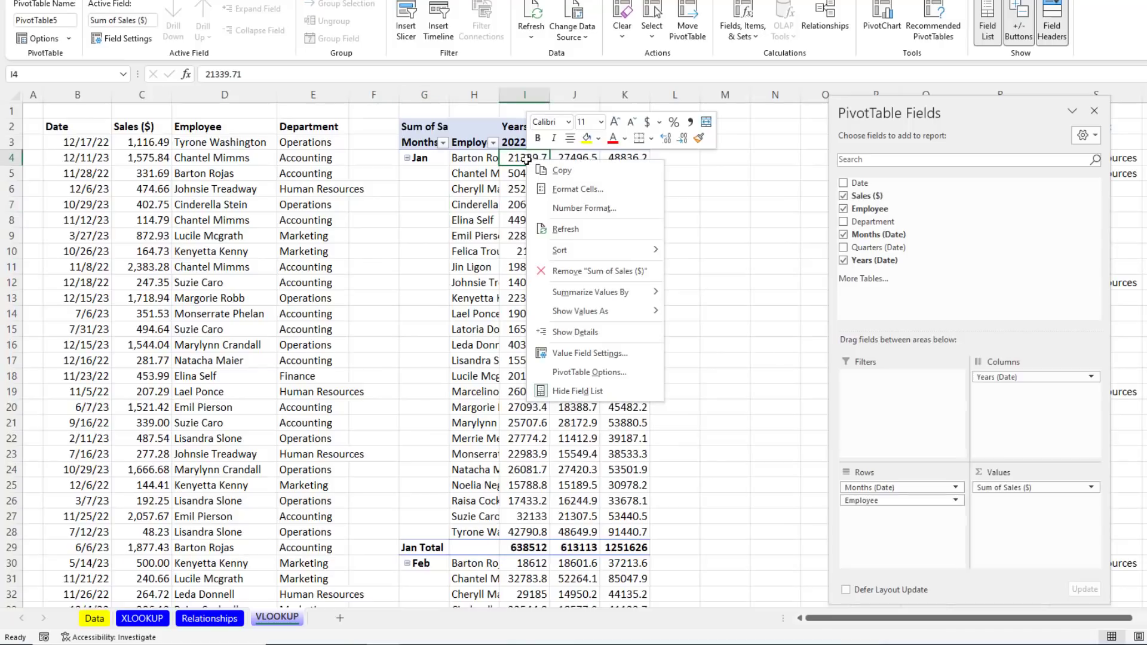
pyautogui.click(589, 210)
pyautogui.click(435, 102)
pyautogui.click(600, 126)
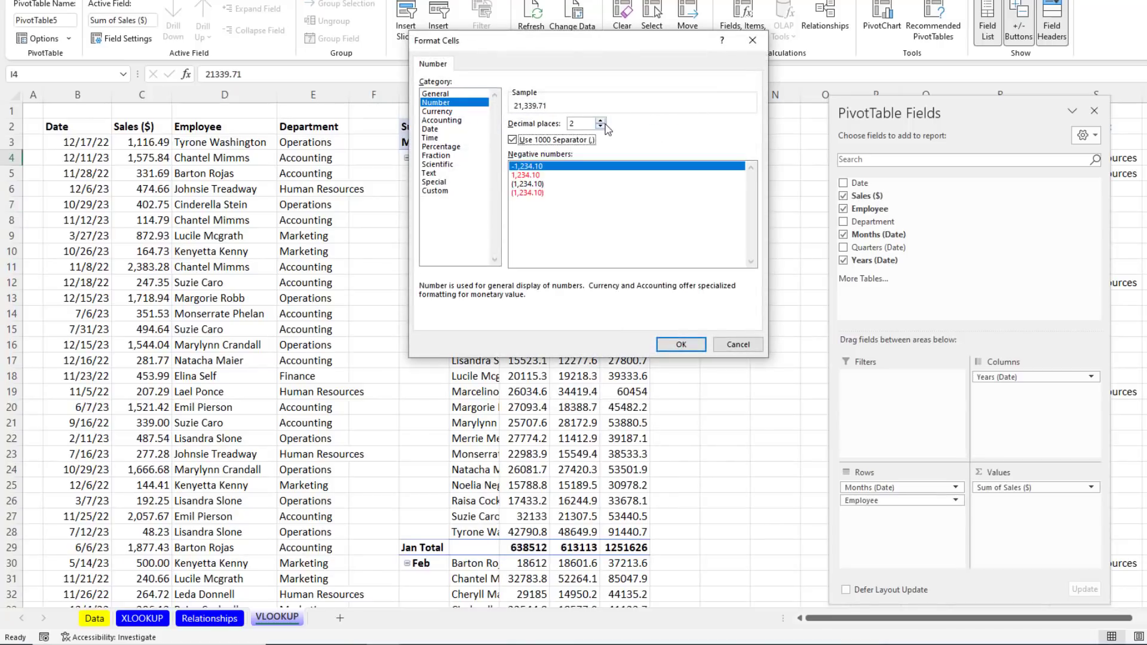
pyautogui.click(600, 126)
pyautogui.click(680, 345)
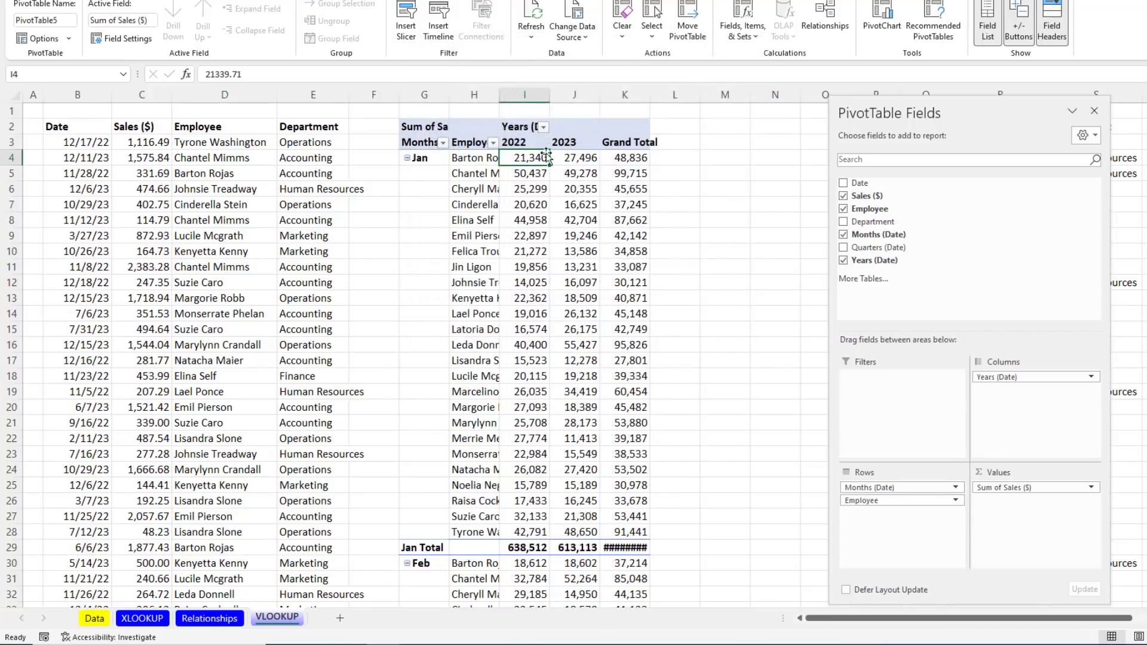
# - AutoFit pivot columns G–K and reselect the PivotTable to show its field list
pyautogui.click(431, 96)
pyautogui.moveTo(431, 96); pyautogui.dragTo(622, 96)
pyautogui.moveTo(548, 96); pyautogui.dragTo(547, 96)
pyautogui.doubleClick(547, 96)
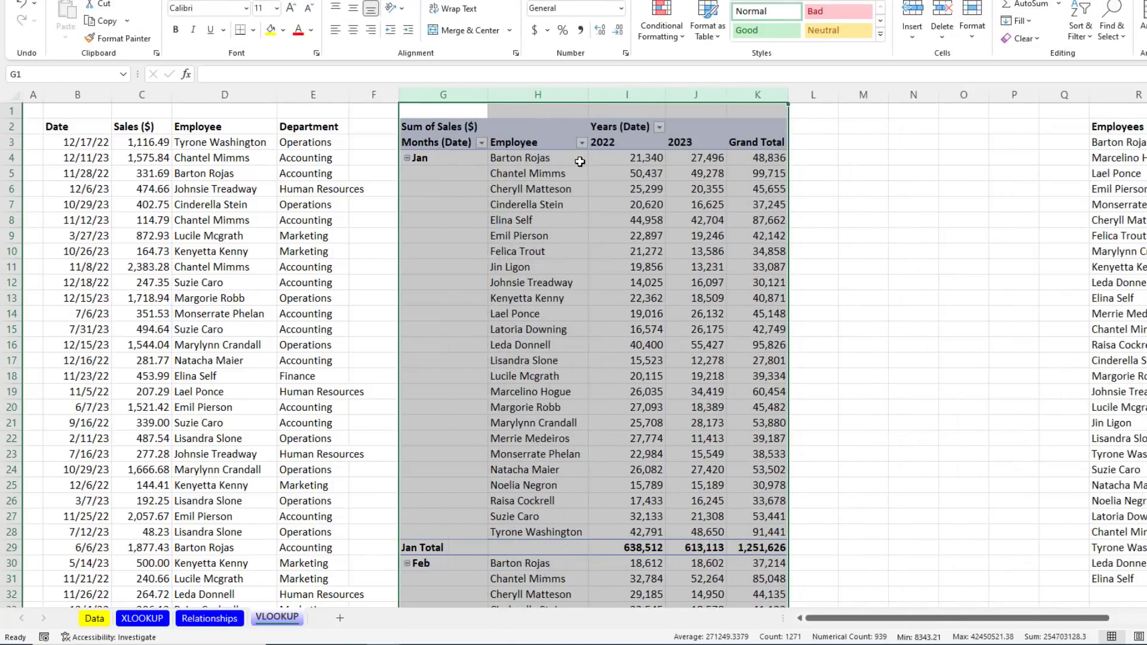
pyautogui.click(580, 161)
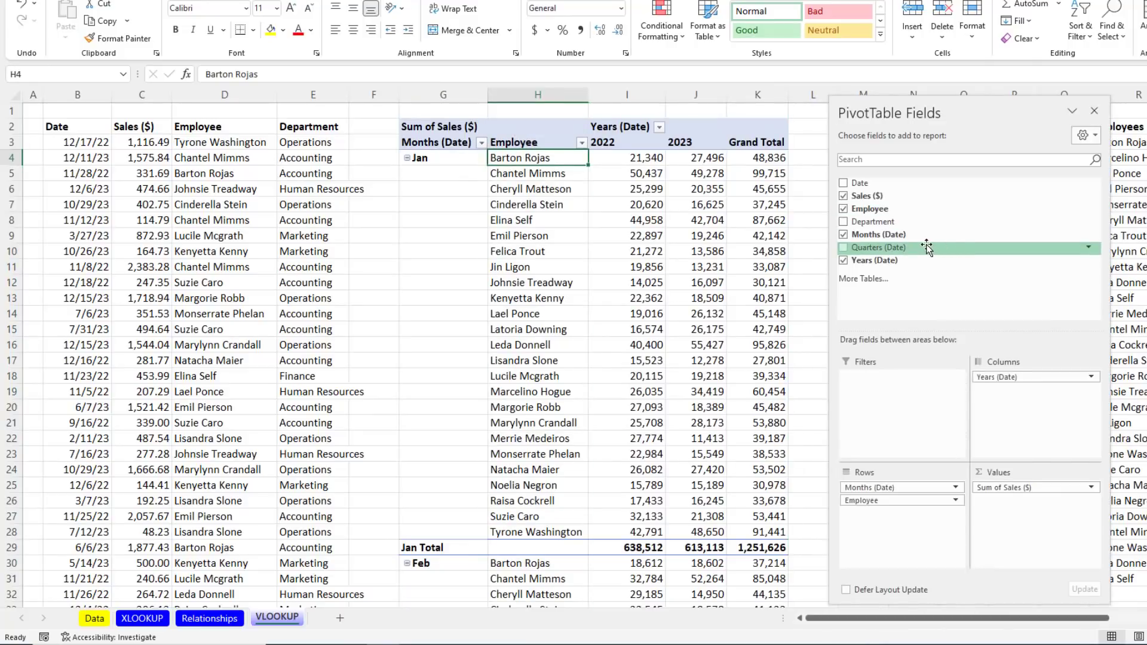
# - Add Department as a report filter, test it with Accounting, then reset it to (All)
pyautogui.moveTo(872, 222); pyautogui.dragTo(897, 402)
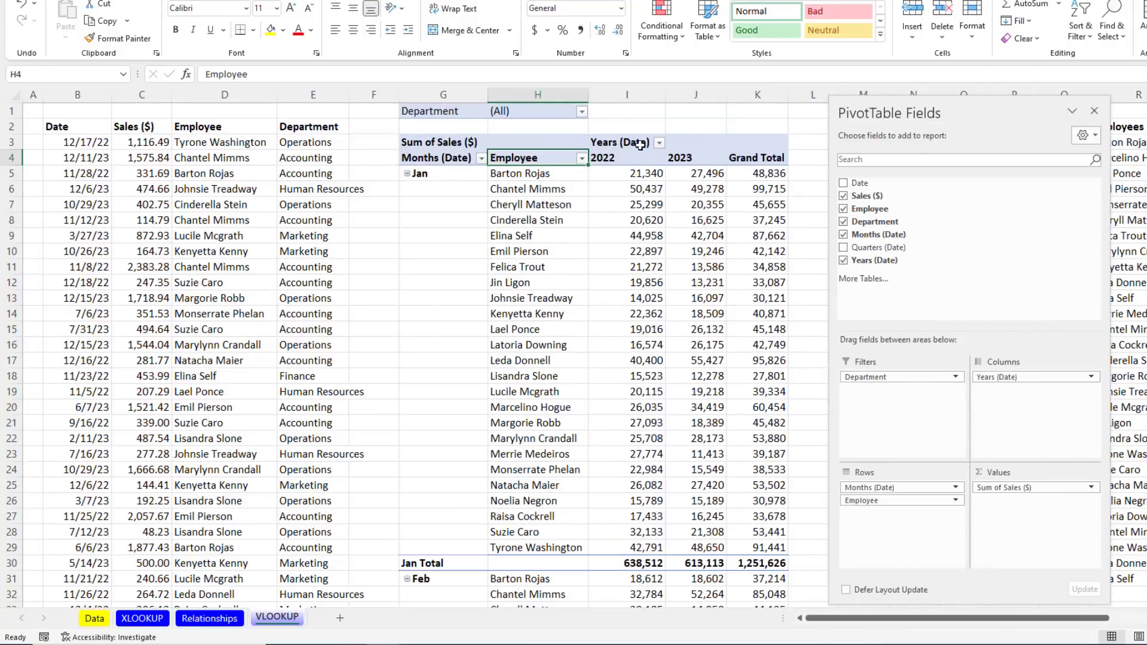
pyautogui.click(580, 113)
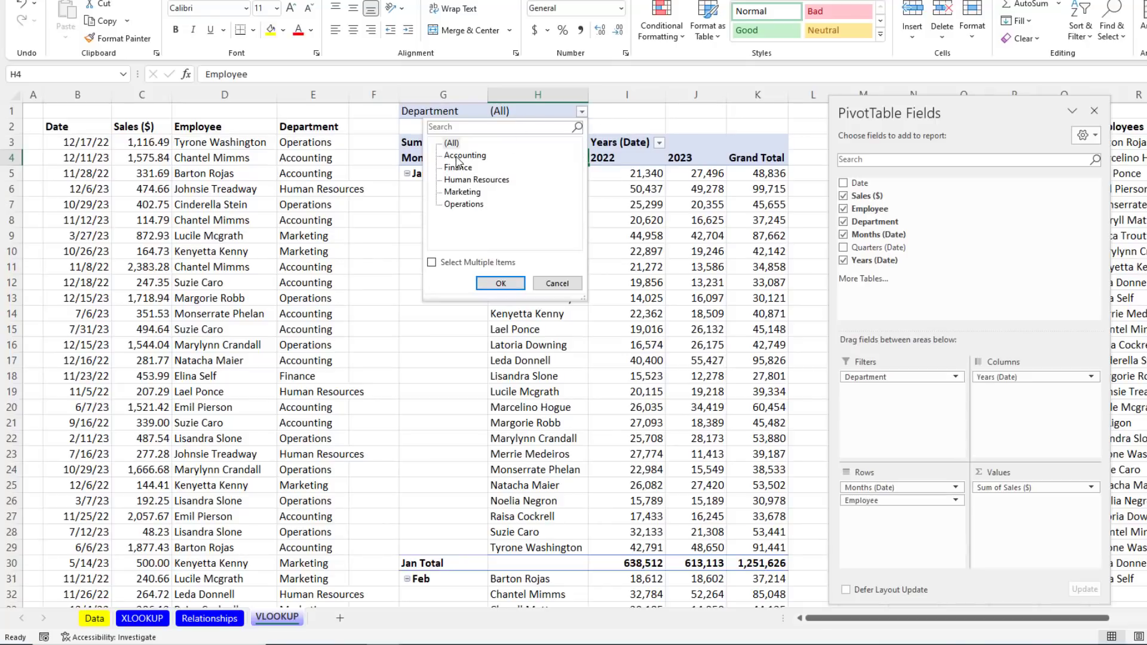
pyautogui.click(457, 156)
pyautogui.click(501, 283)
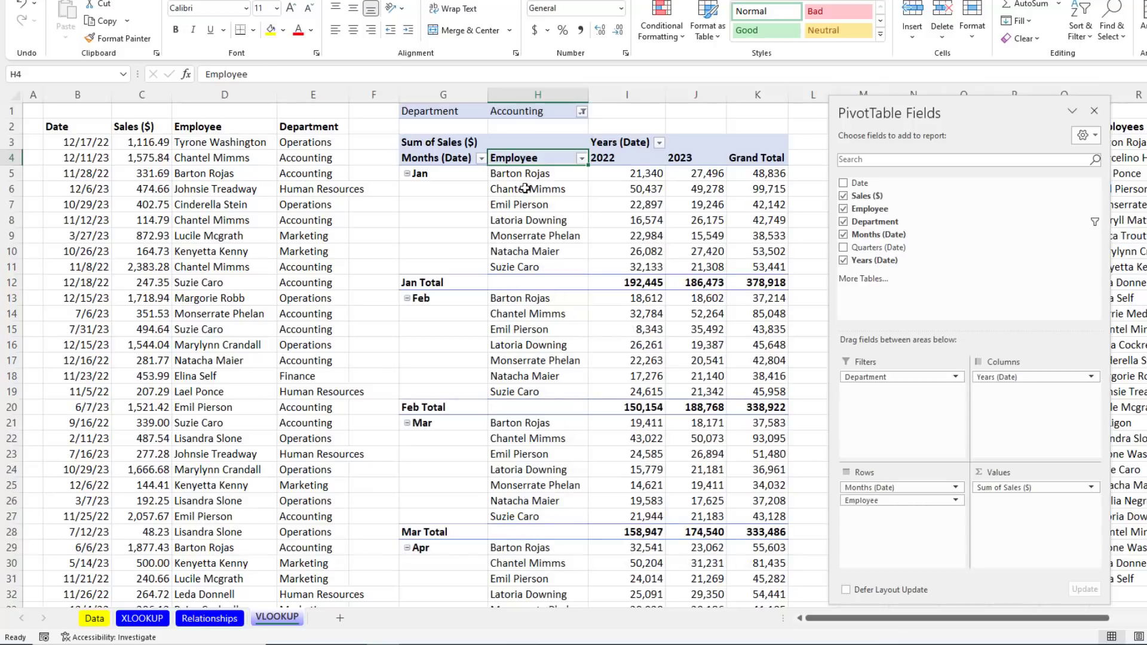
pyautogui.click(581, 113)
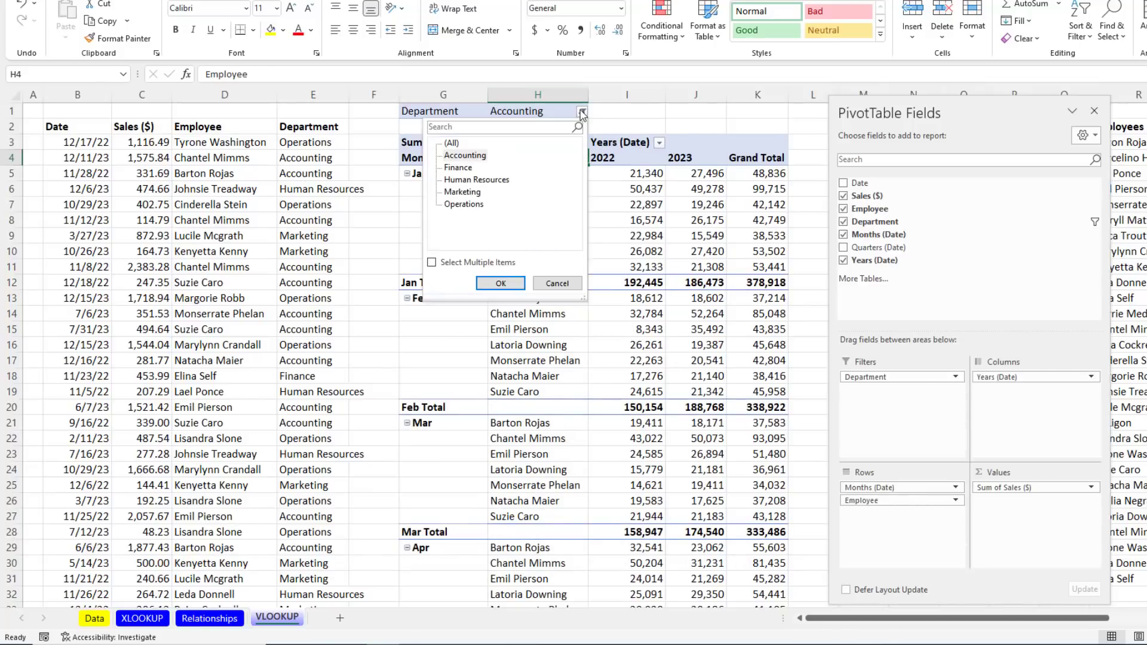
pyautogui.click(452, 144)
pyautogui.click(501, 283)
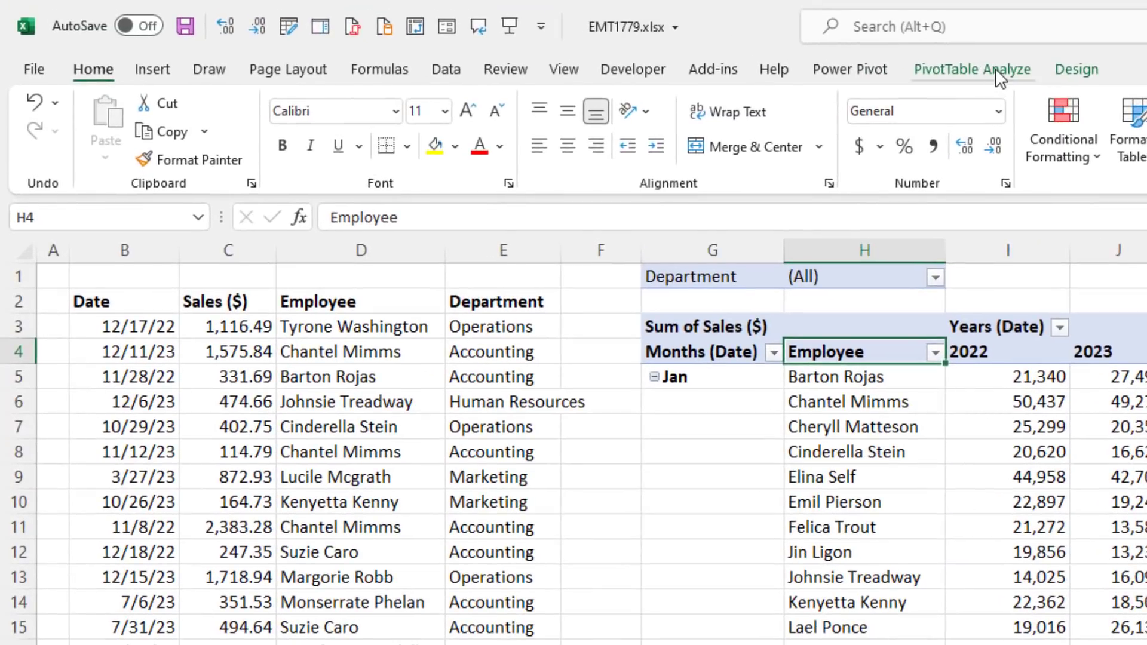
# - Bring up Show Report Filter Pages from the PivotTable Analyze Options menu
pyautogui.click(998, 73)
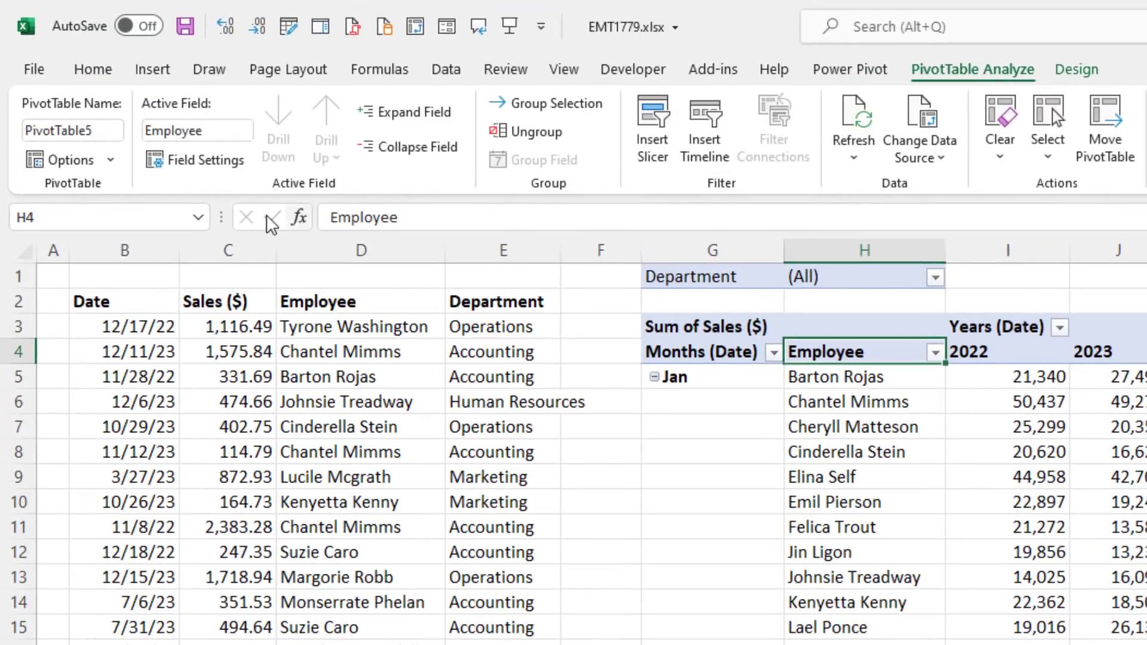
pyautogui.click(112, 161)
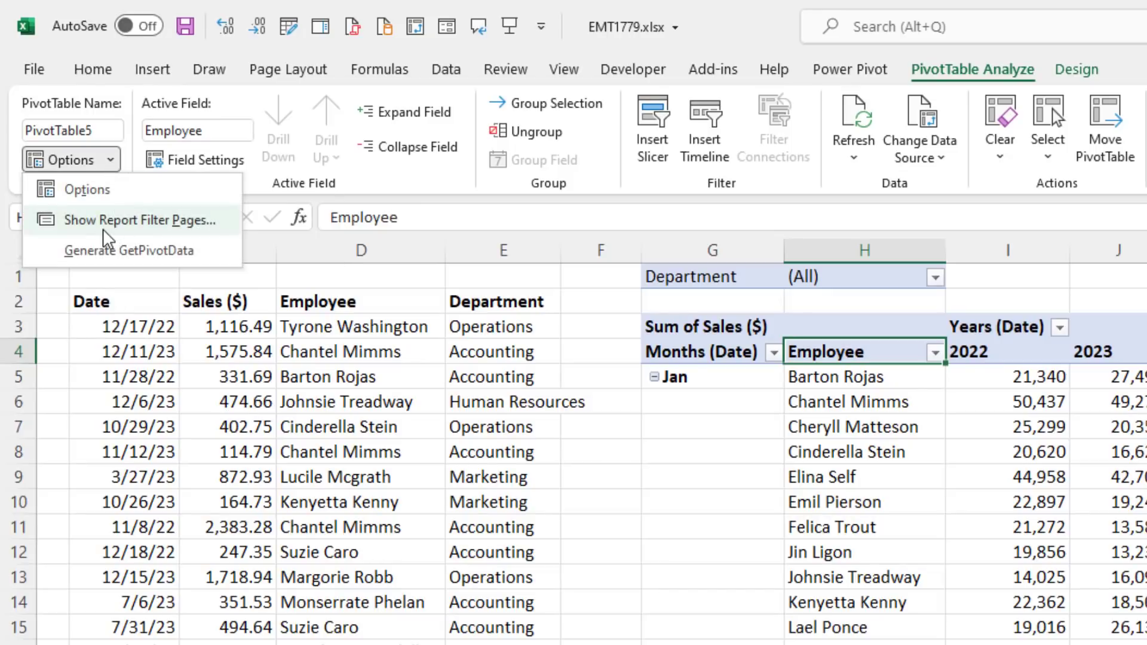
pyautogui.click(163, 221)
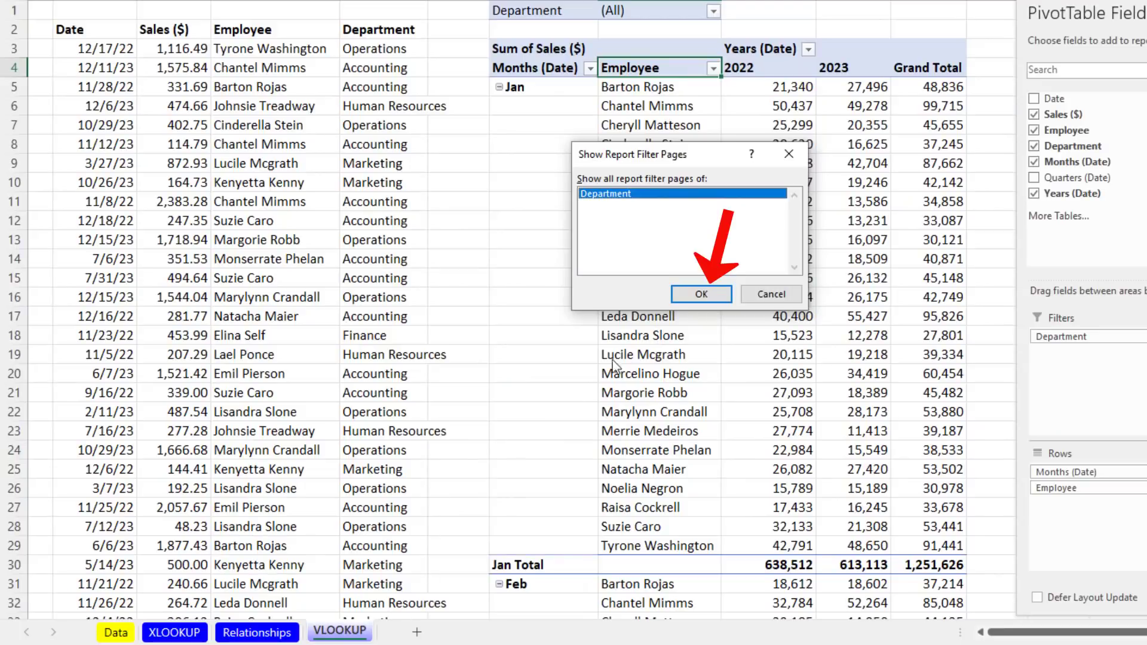
# - Create the department sheets and review Finance, Human Resources, Marketing and Operations
pyautogui.click(700, 294)
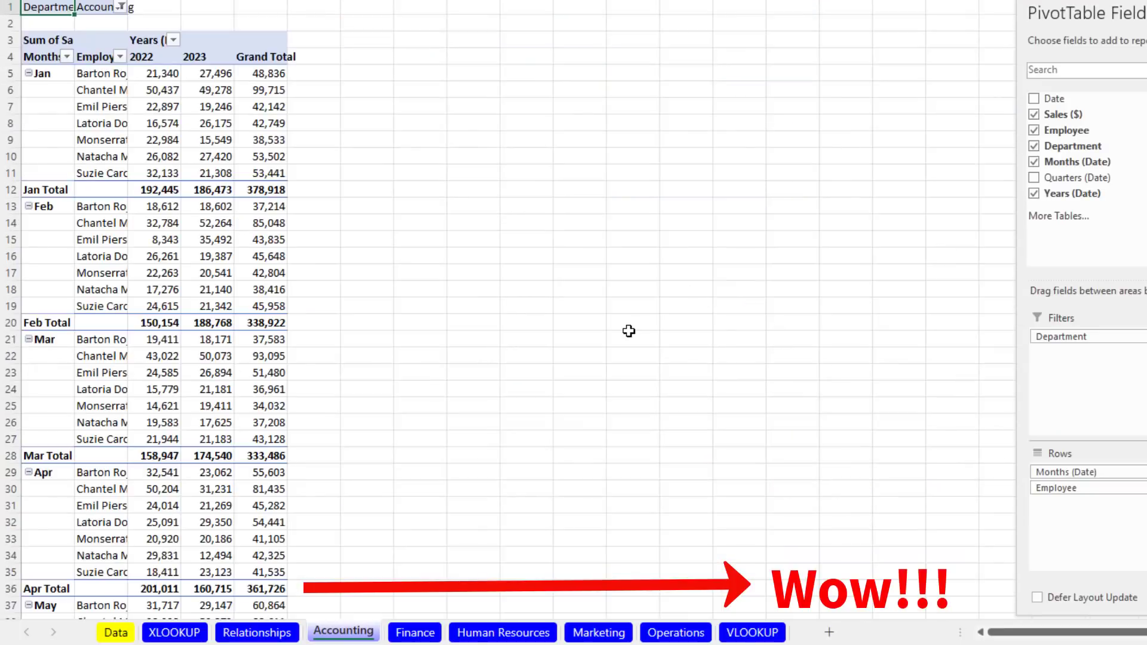
pyautogui.click(415, 632)
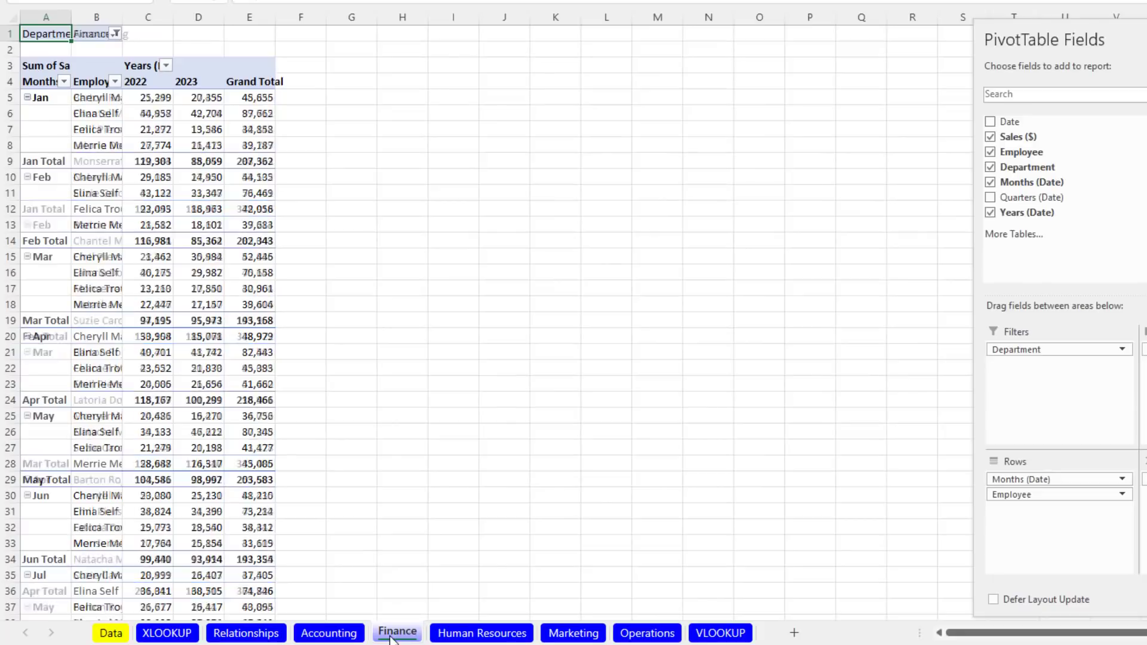
pyautogui.click(525, 633)
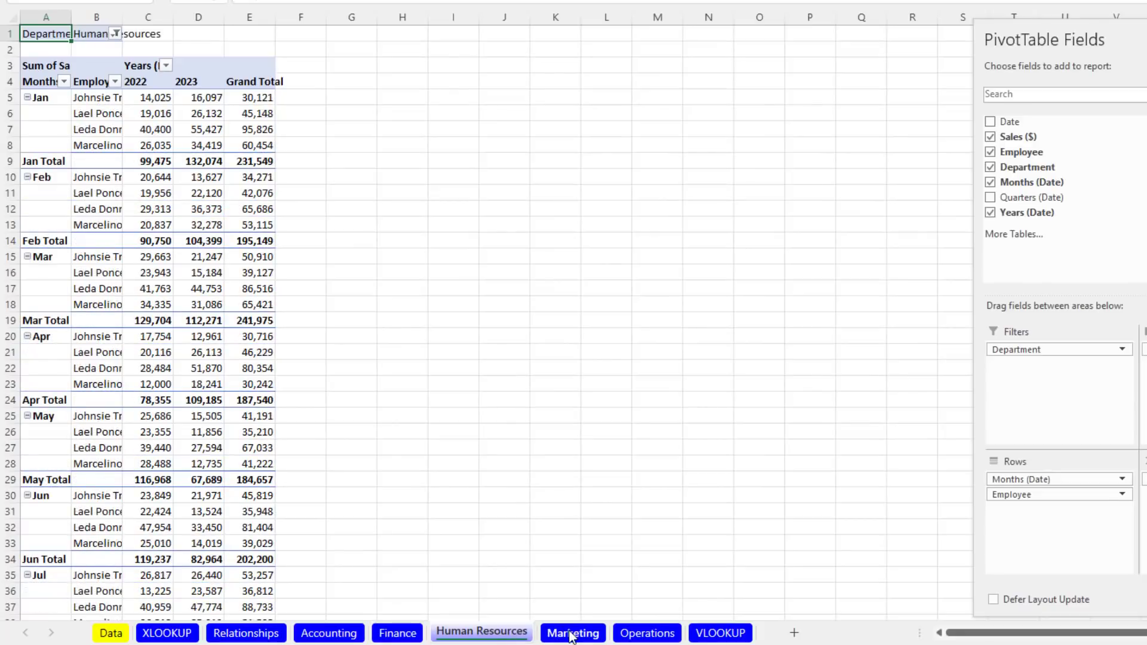
pyautogui.click(571, 635)
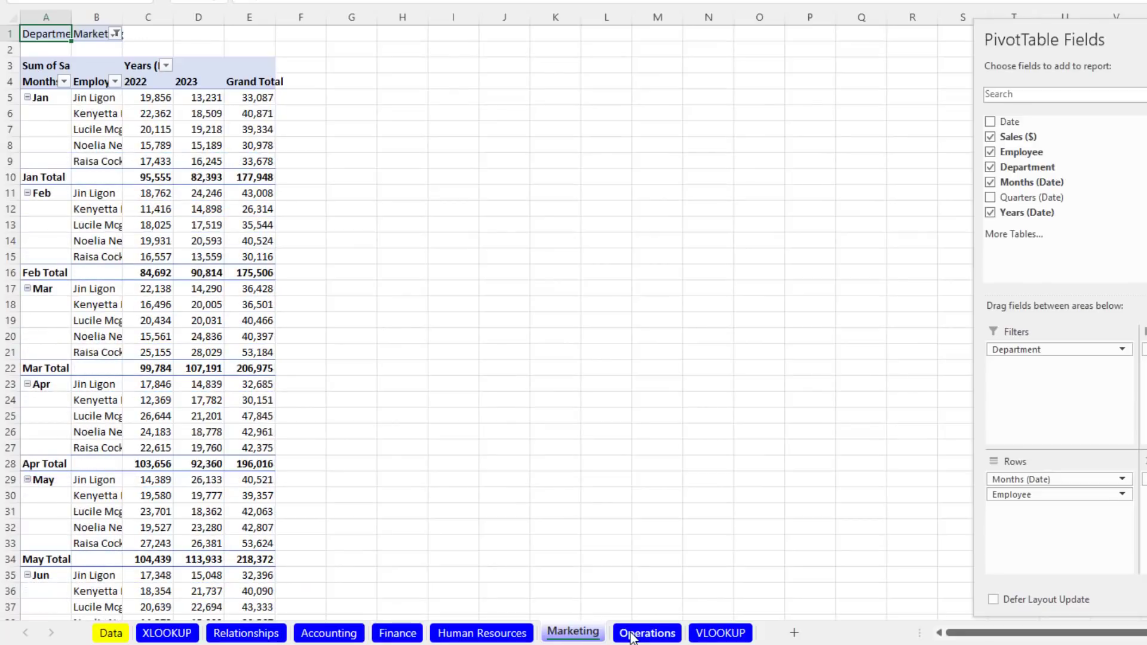
pyautogui.click(631, 634)
pyautogui.click(329, 633)
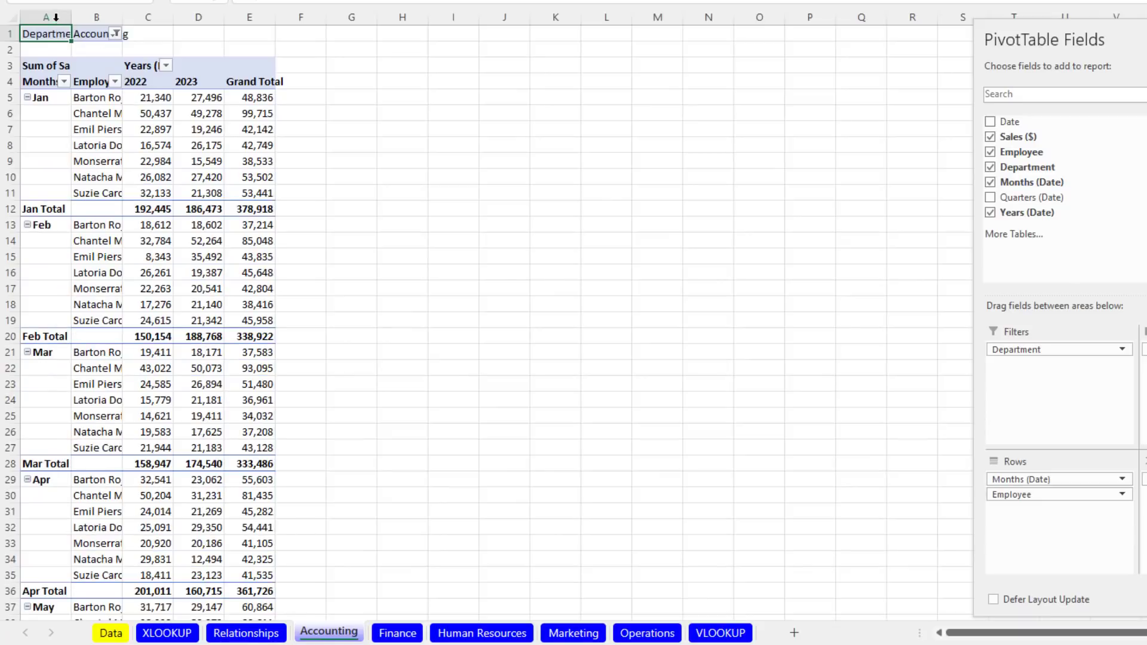
# - AutoFit columns A–E on the Accounting and Finance sheets
pyautogui.moveTo(54, 13); pyautogui.dragTo(255, 33)
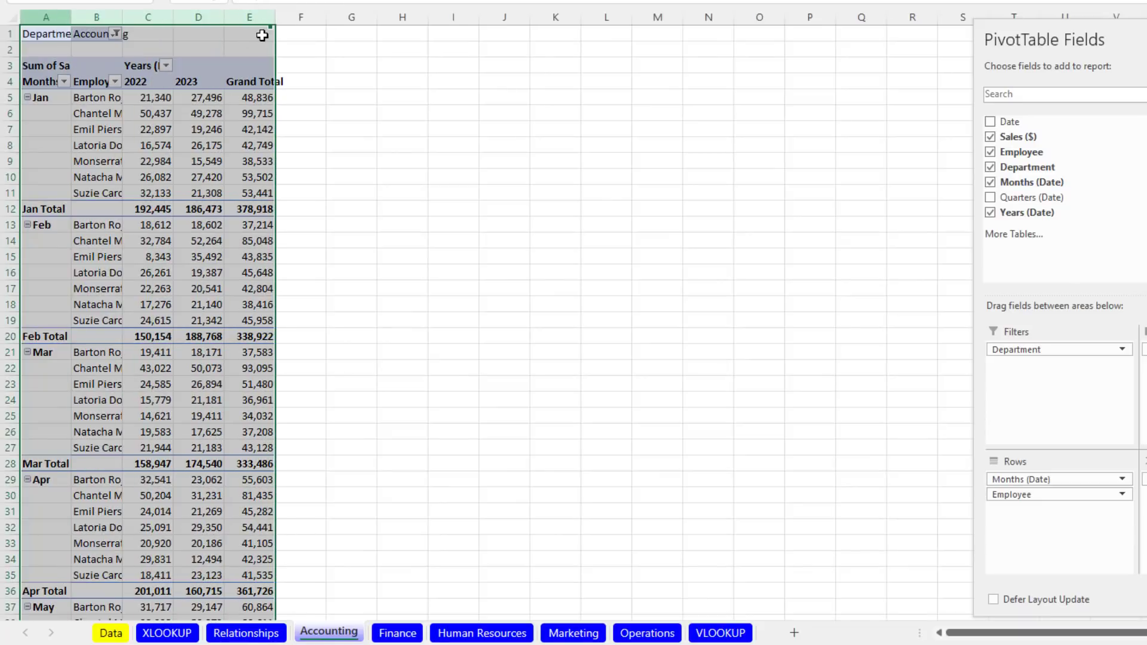
pyautogui.doubleClick(227, 16)
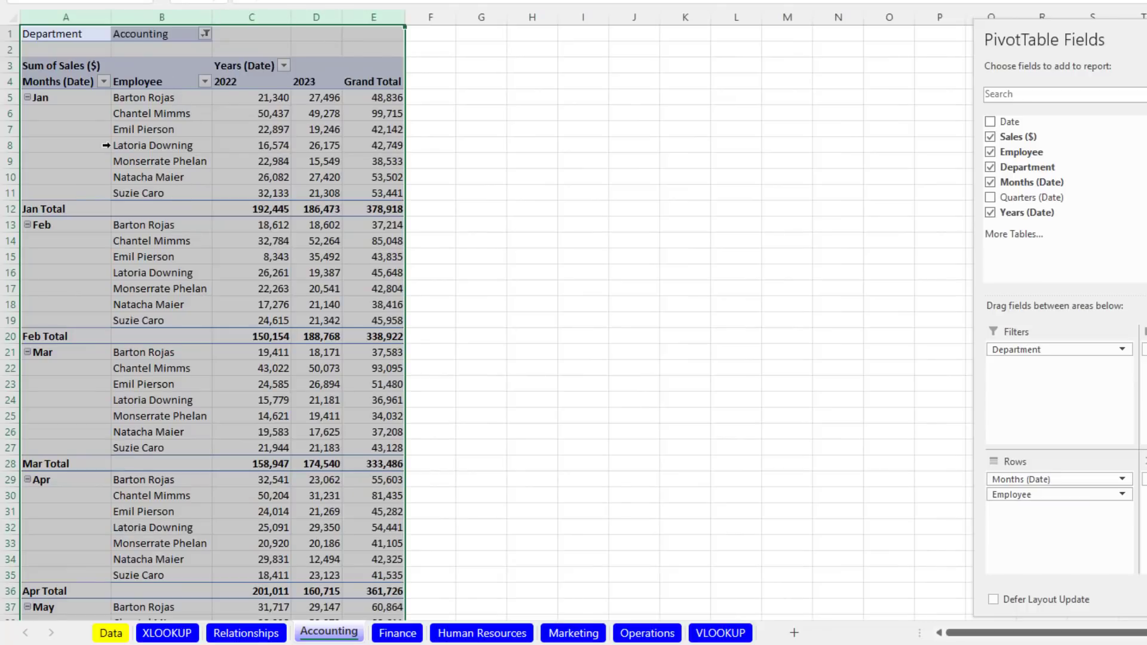
pyautogui.click(162, 38)
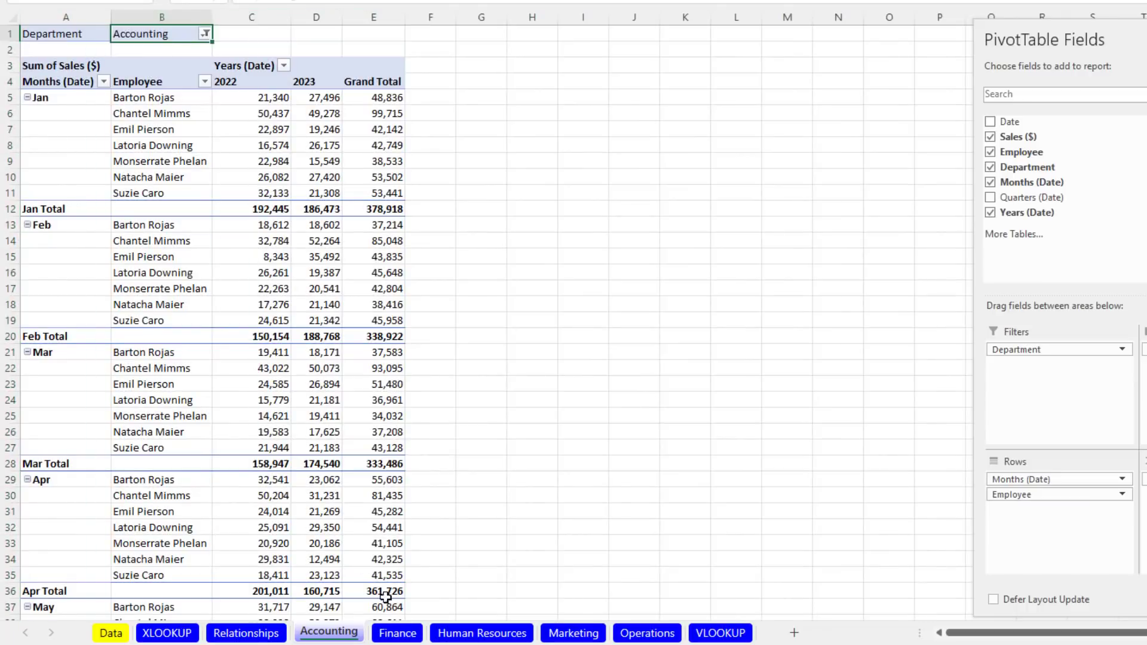
pyautogui.click(397, 634)
pyautogui.moveTo(51, 17); pyautogui.dragTo(257, 20)
pyautogui.doubleClick(225, 17)
pyautogui.click(152, 81)
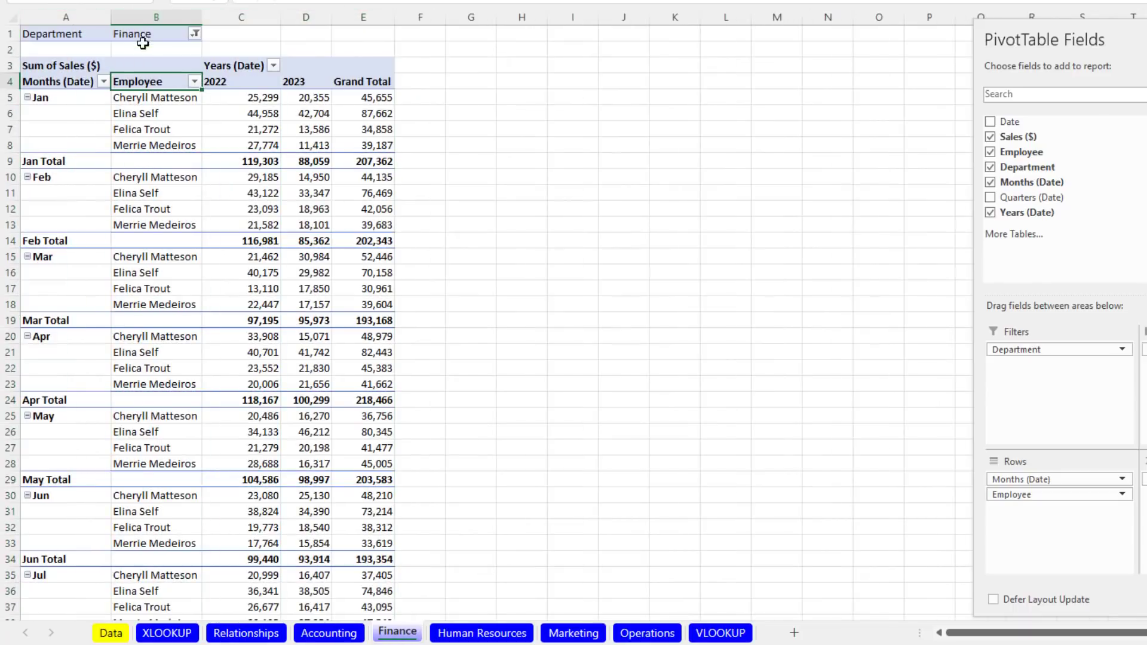
# - AutoFit columns A–E on the Operations sheet
pyautogui.click(481, 632)
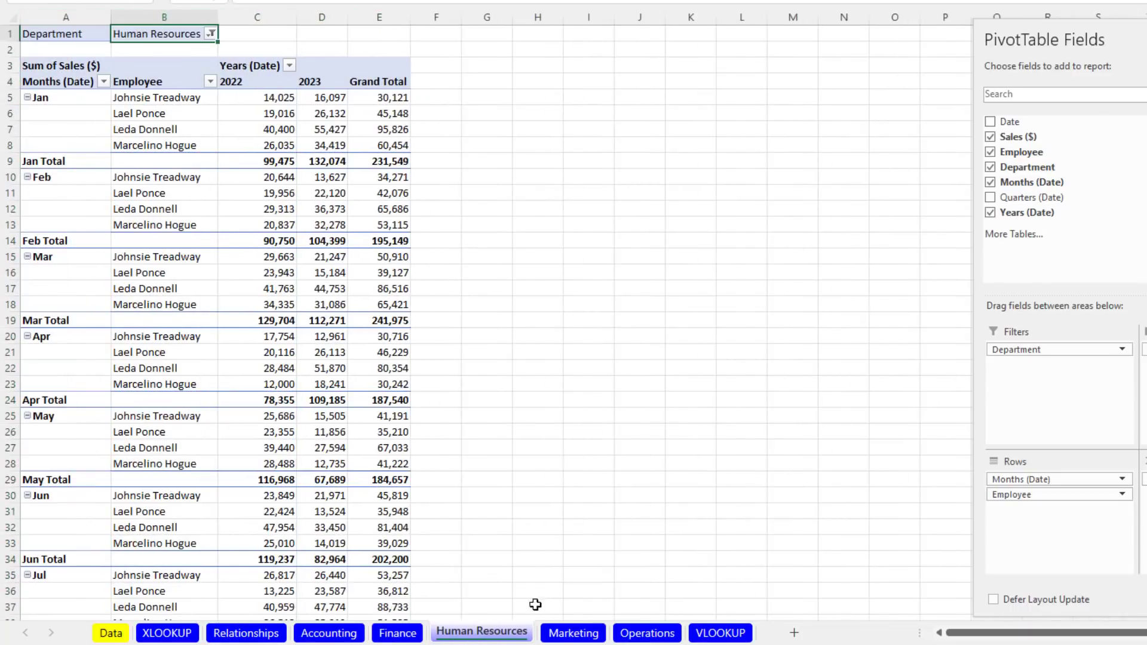
pyautogui.click(569, 635)
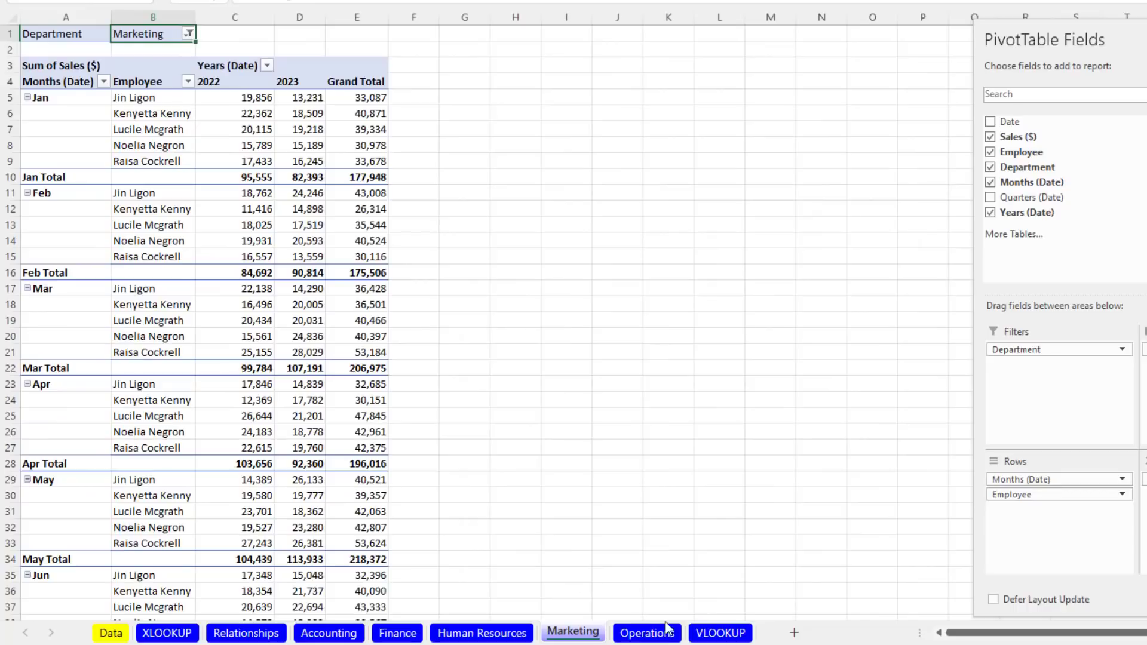
pyautogui.click(647, 633)
pyautogui.moveTo(66, 9); pyautogui.dragTo(246, 17)
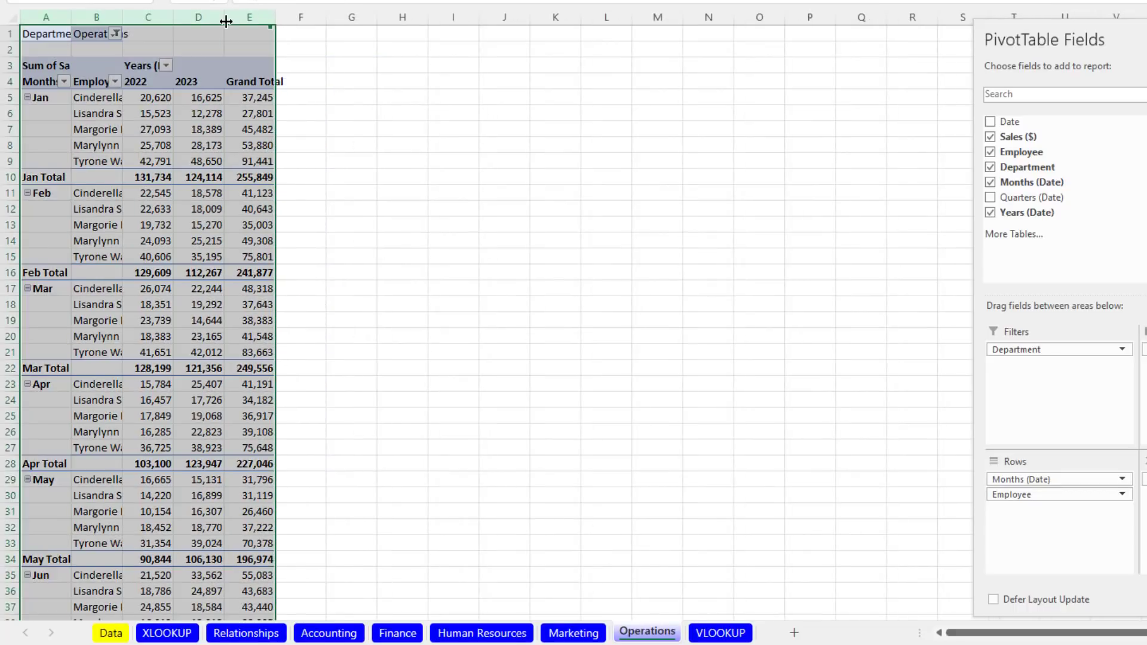
pyautogui.doubleClick(225, 17)
pyautogui.click(145, 37)
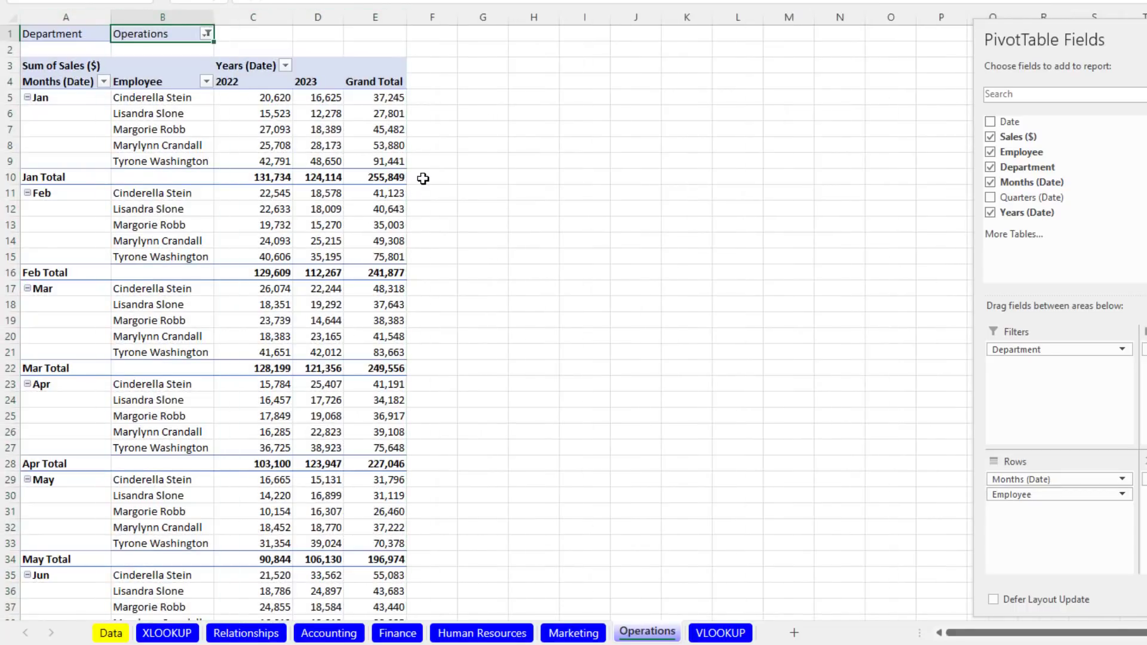
# - Inspect the E3 VLOOKUP formula, then switch to the Relationships sheet
pyautogui.click(719, 632)
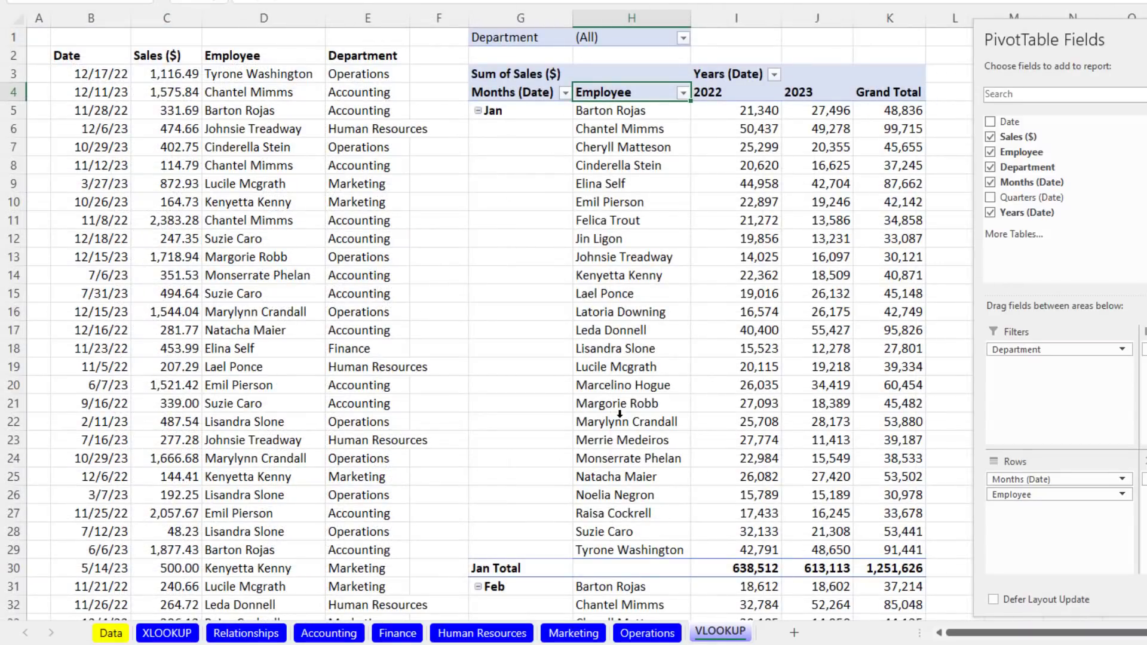
pyautogui.doubleClick(398, 72)
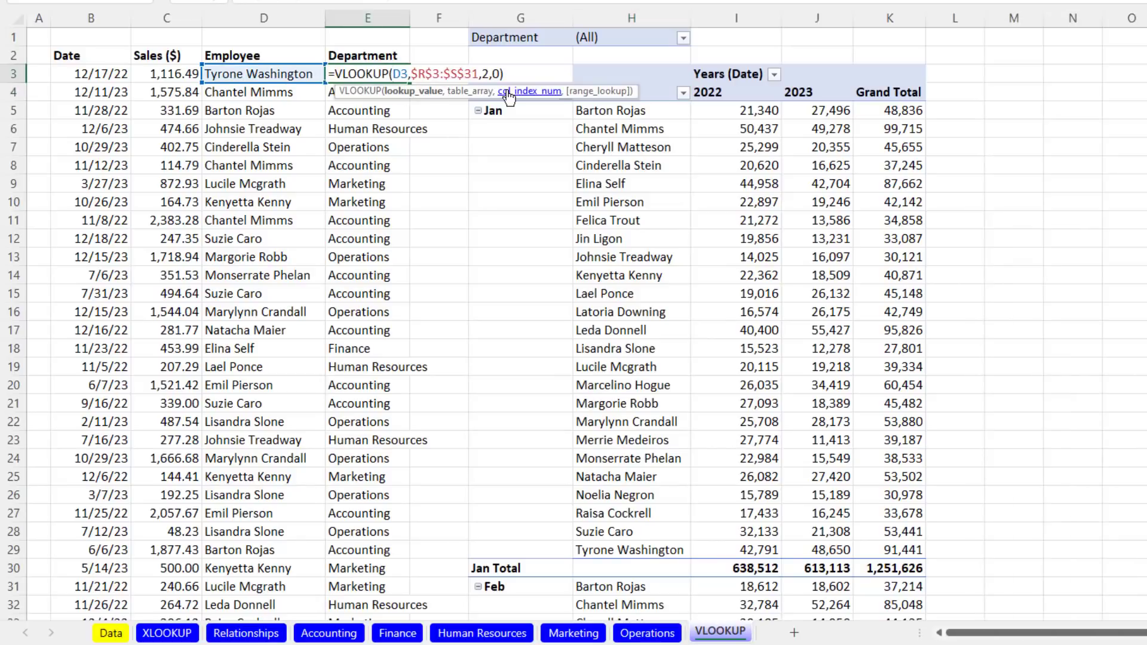
pyautogui.press('Escape')
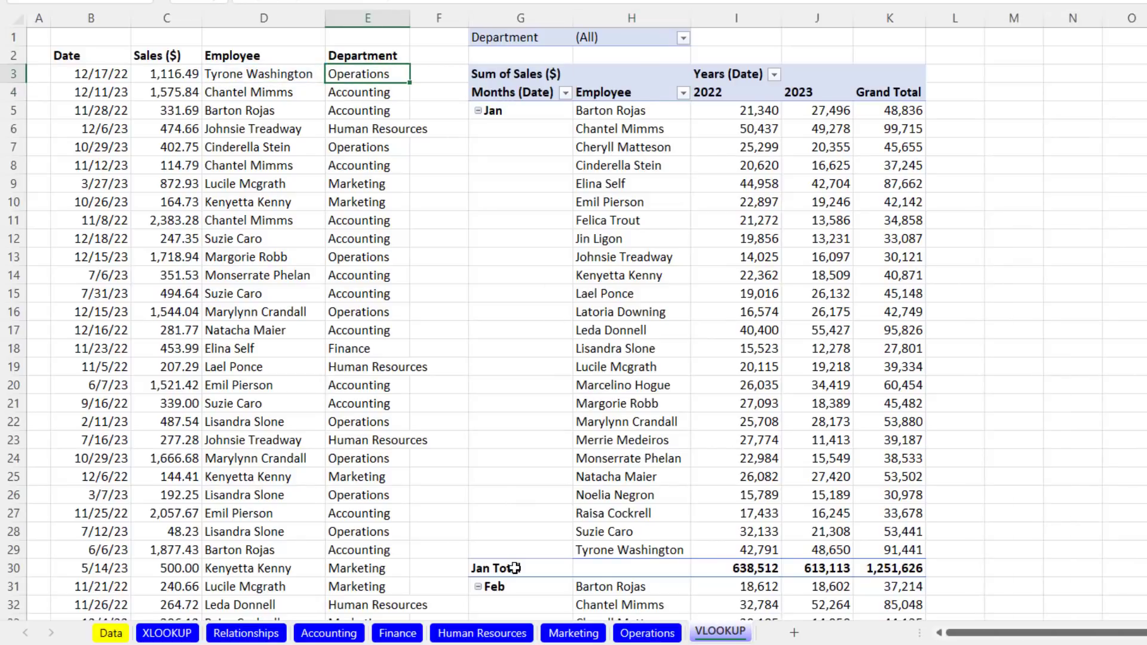
pyautogui.click(245, 632)
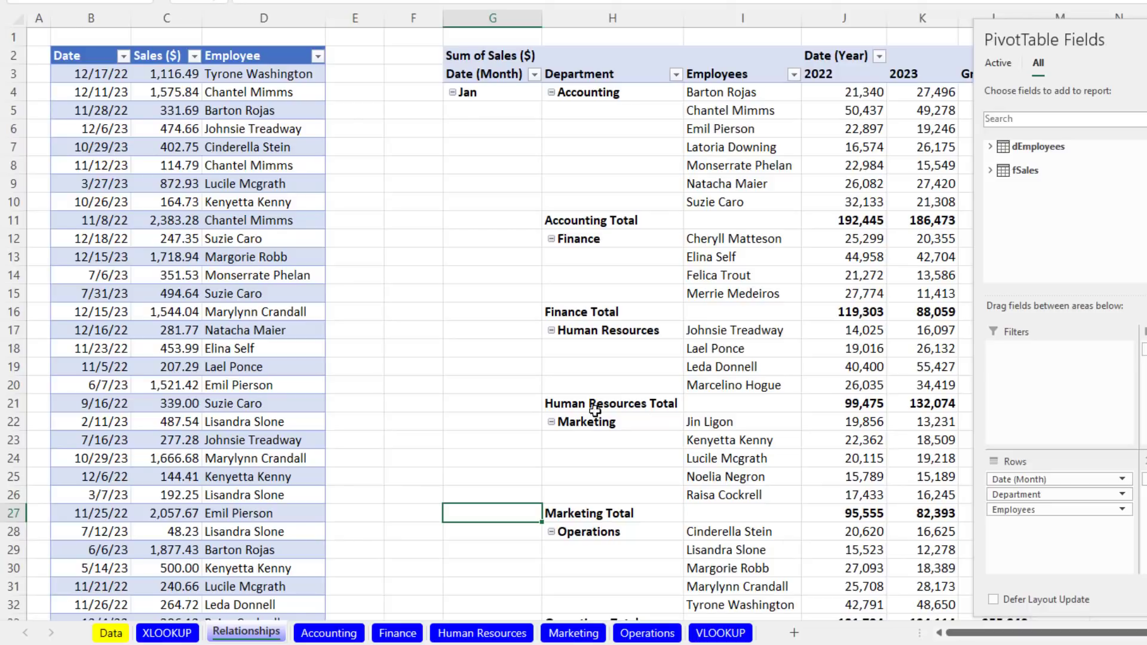
# - Switch to the XLOOKUP sheet and view the department XLOOKUP formula in E3
pyautogui.click(167, 633)
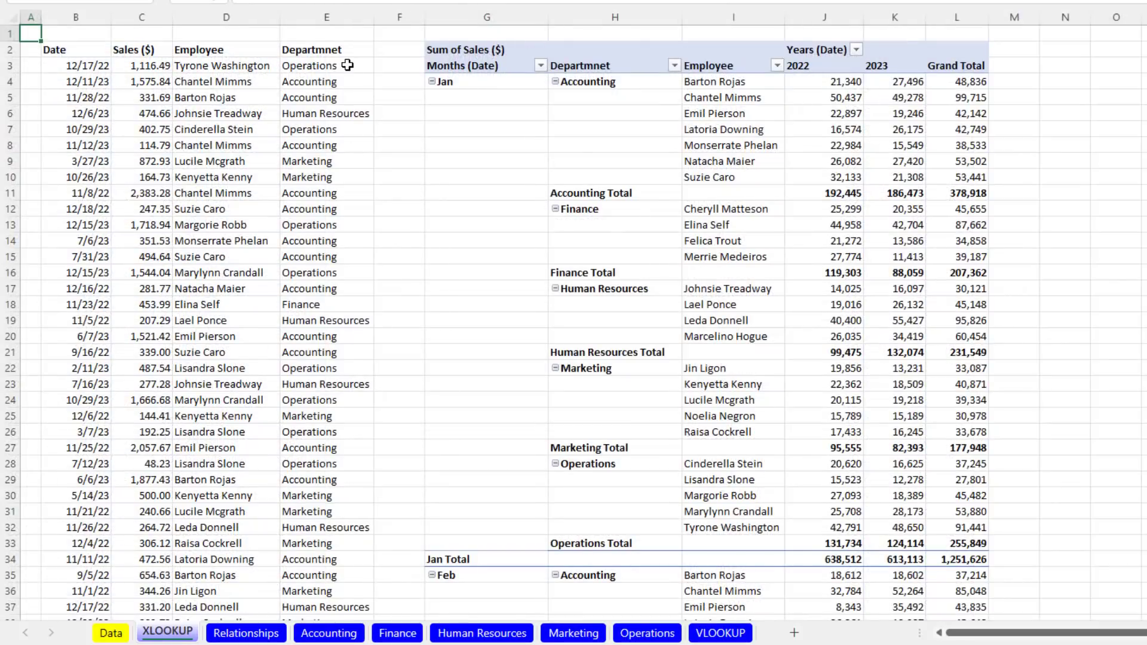
pyautogui.doubleClick(352, 65)
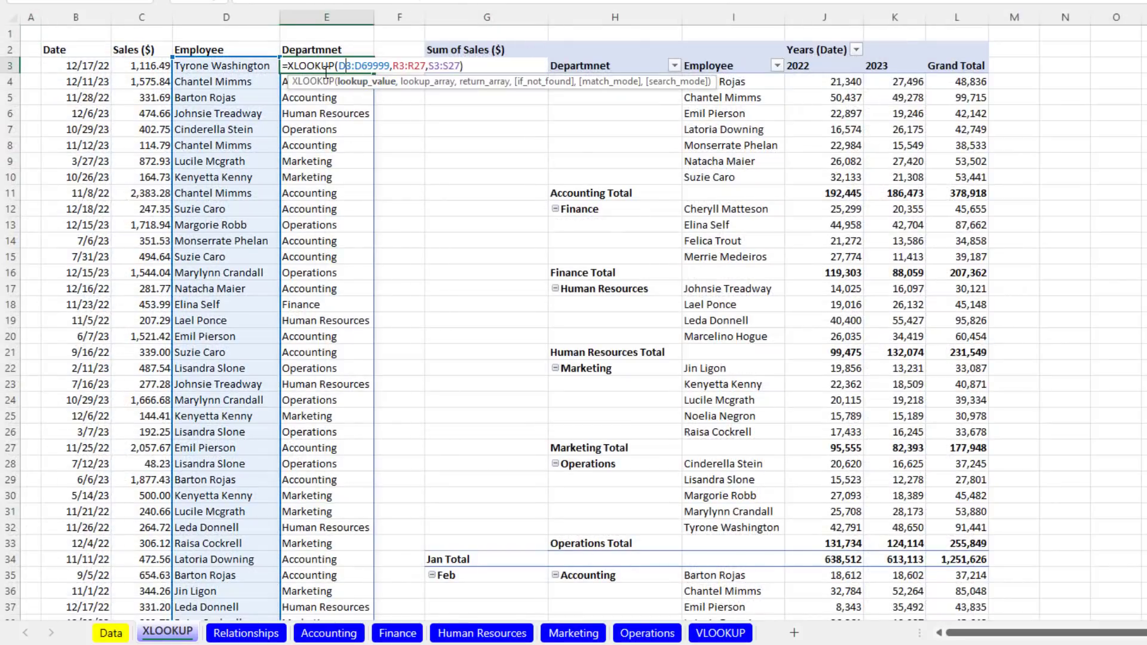
pyautogui.hotkey('ctrl', 'Return')
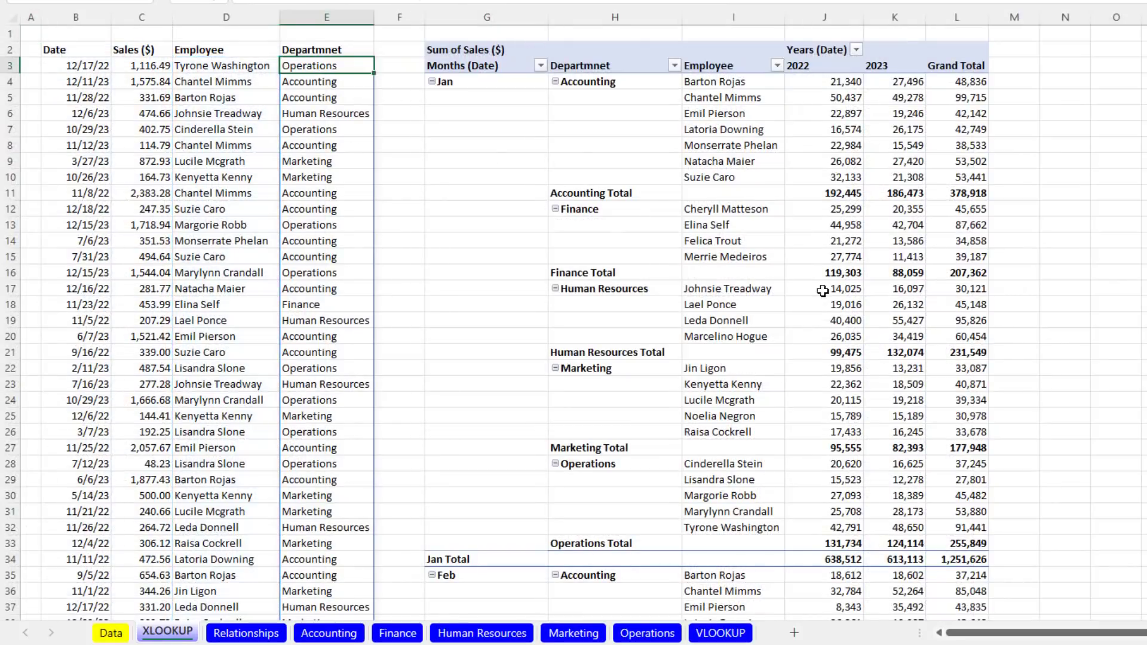
pyautogui.moveTo(857, 349)
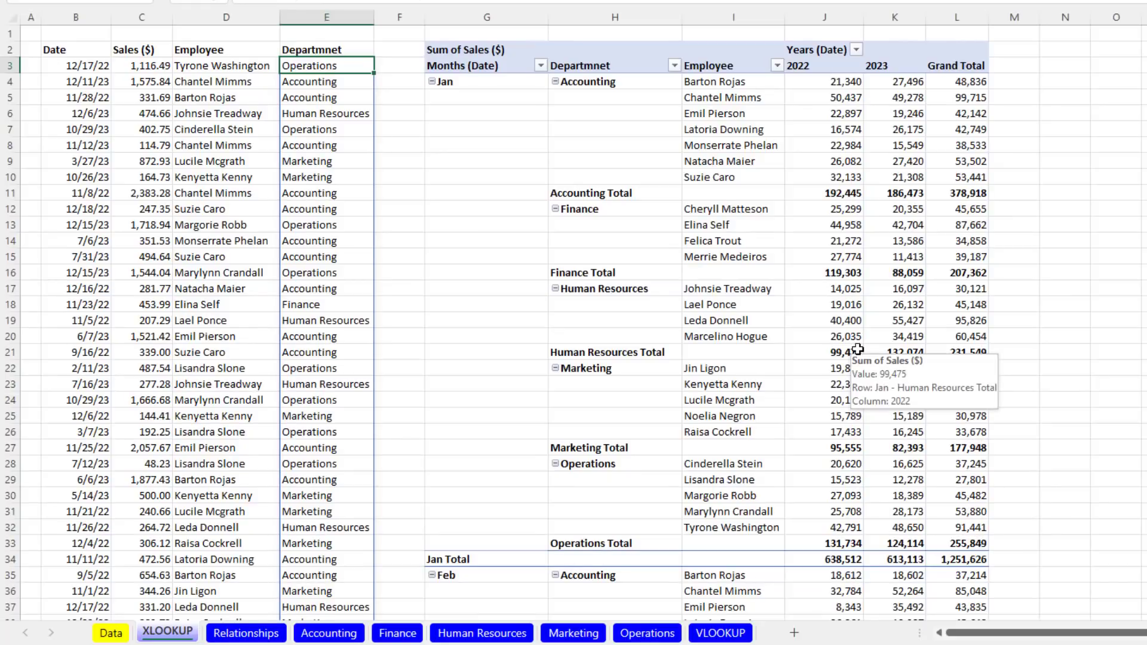